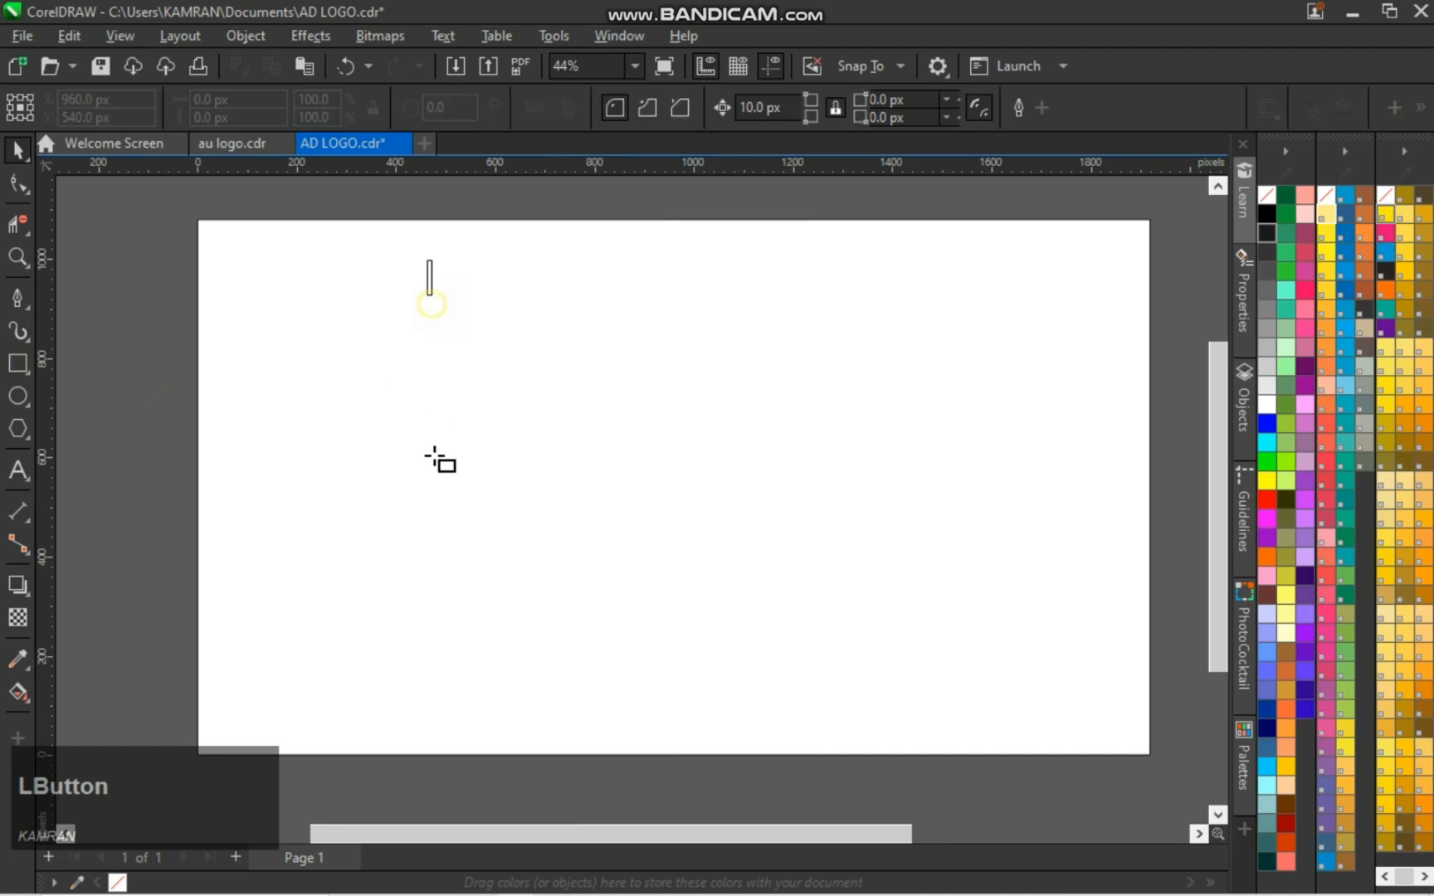
Rotate the bar by 30 degrees and form an A with a horizontally mirrored copy meeting it at the top corners
left_click(444, 107)
type("30")
key("Return")
left_click(19, 150)
left_click_drag(464, 490, 798, 488)
right_click(797, 488)
left_click(485, 529)
left_click(534, 107)
left_click_drag(541, 270, 710, 271)
Group the two slanted bars and center them on the page
left_click(934, 378)
key("ctrl+a")
key("ctrl+g")
key("p")
left_click(1172, 496)
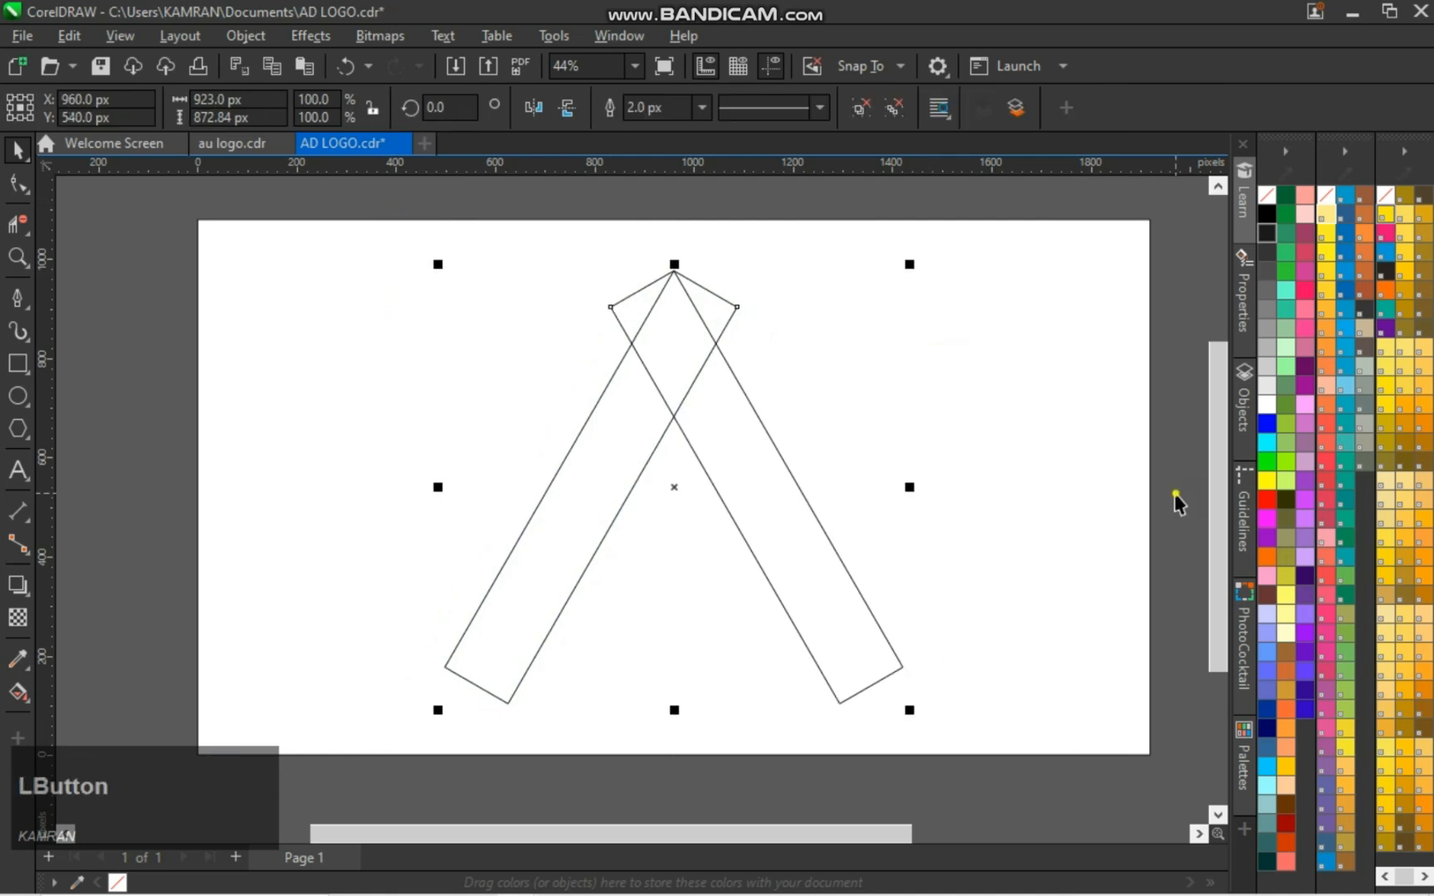
Ungroup the bars and place a copy of the left slanted bar alongside its inner edge
left_click(616, 438)
left_click(861, 108)
left_click(1198, 438)
left_click(587, 490)
left_click_drag(587, 490, 662, 528)
right_click(662, 528)
left_click(1149, 427)
Set the rotation of a bar copy to 90 degrees so it lies horizontally
left_click(662, 528)
left_click(448, 106)
type("90")
key("Return")
Move the horizontal bar up across the A and add an overlapping copy slightly higher
left_click_drag(661, 522, 651, 468)
left_click_drag(651, 469, 653, 447)
right_click(652, 448)
left_click(1164, 408)
Delete the unneeded line segments inside the overlapping horizontal bars where the slanted bars cross them
key("space")
left_click(18, 224)
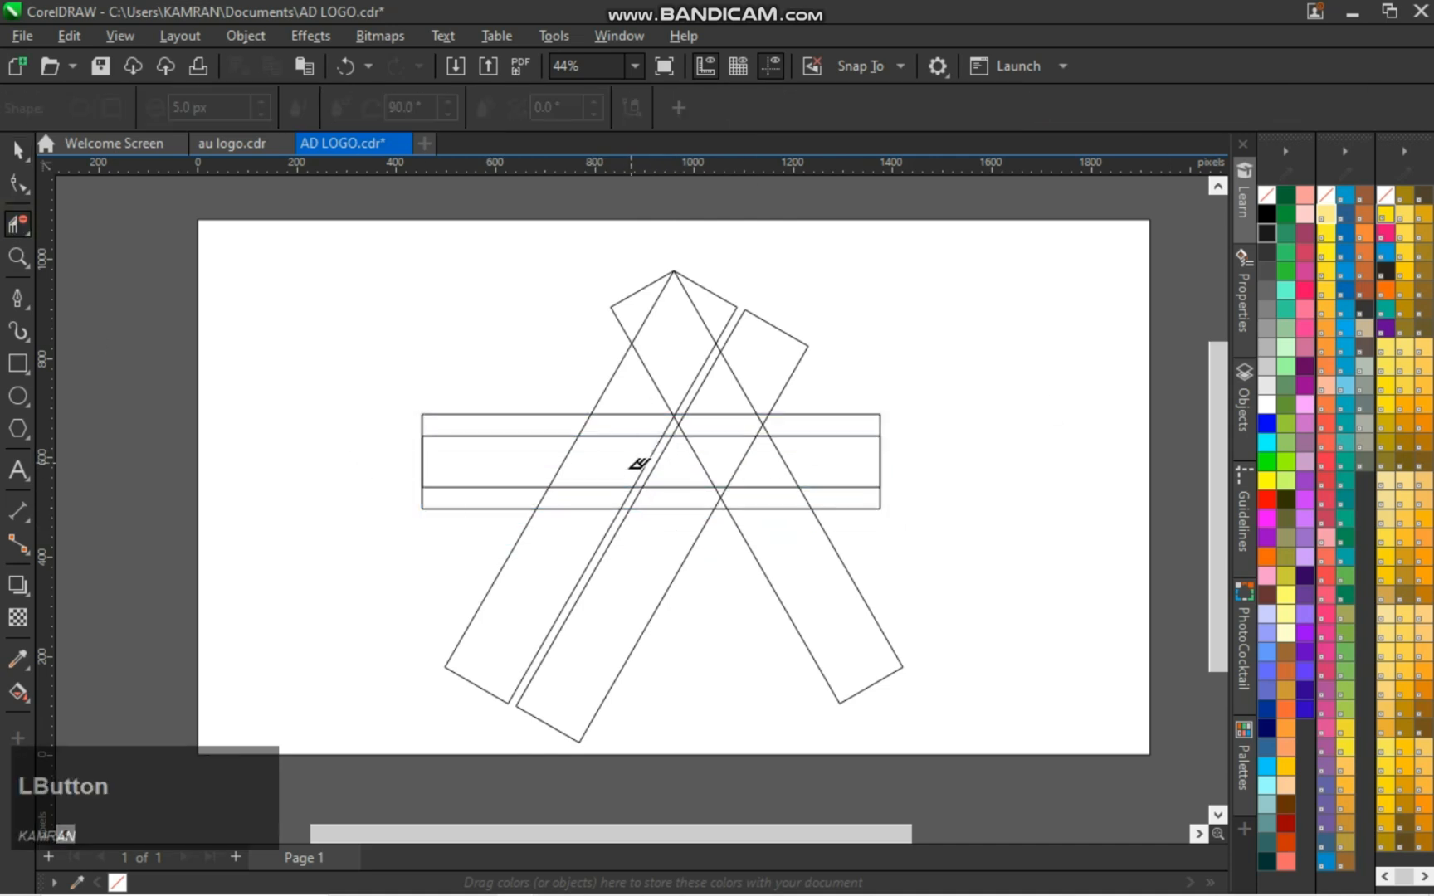
left_click(504, 488)
left_click(586, 488)
left_click(679, 488)
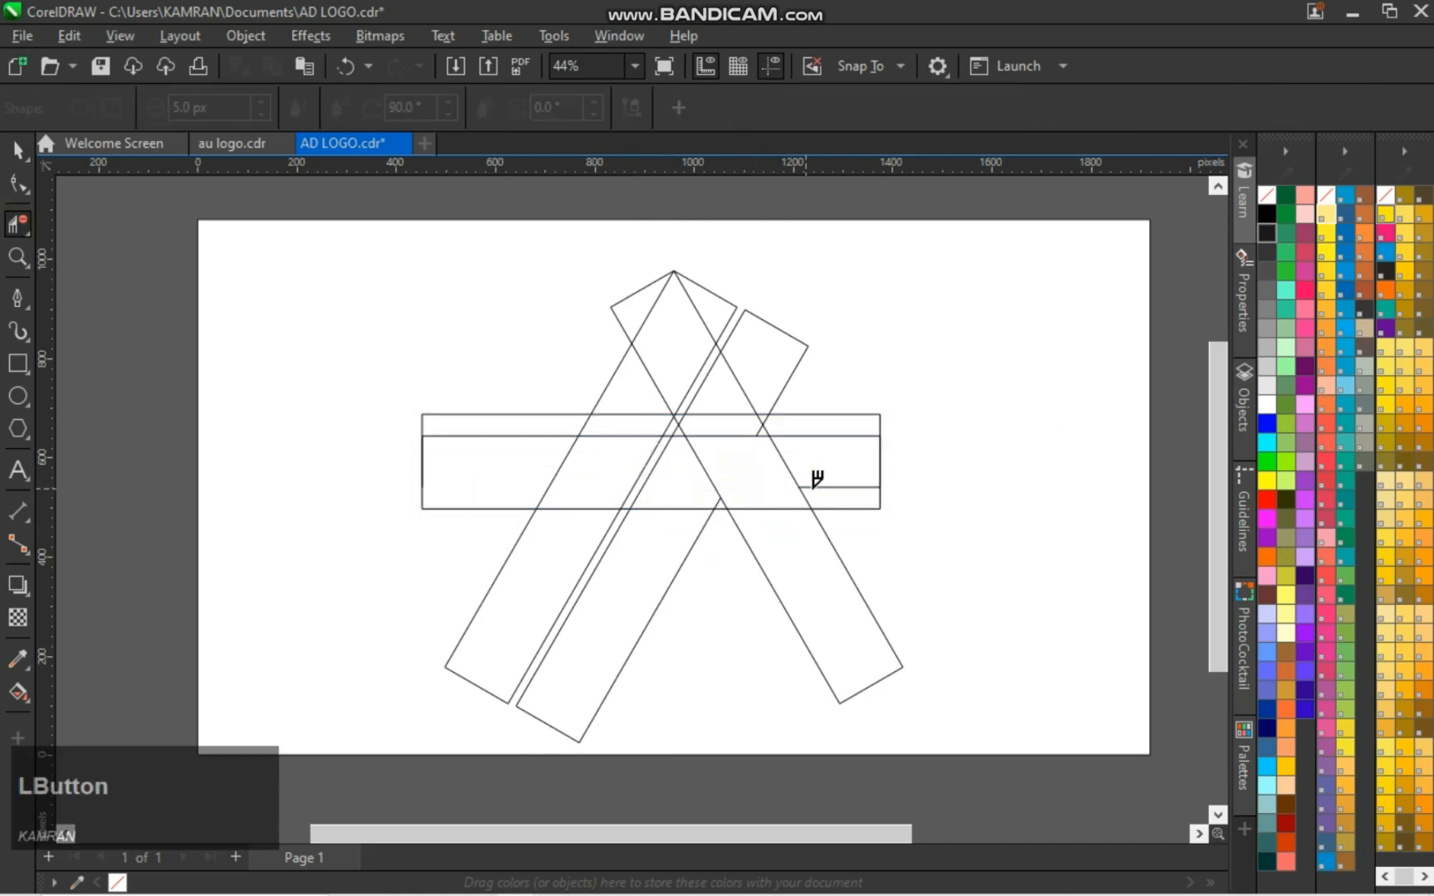
left_click(838, 488)
key("space")
left_click(15, 398)
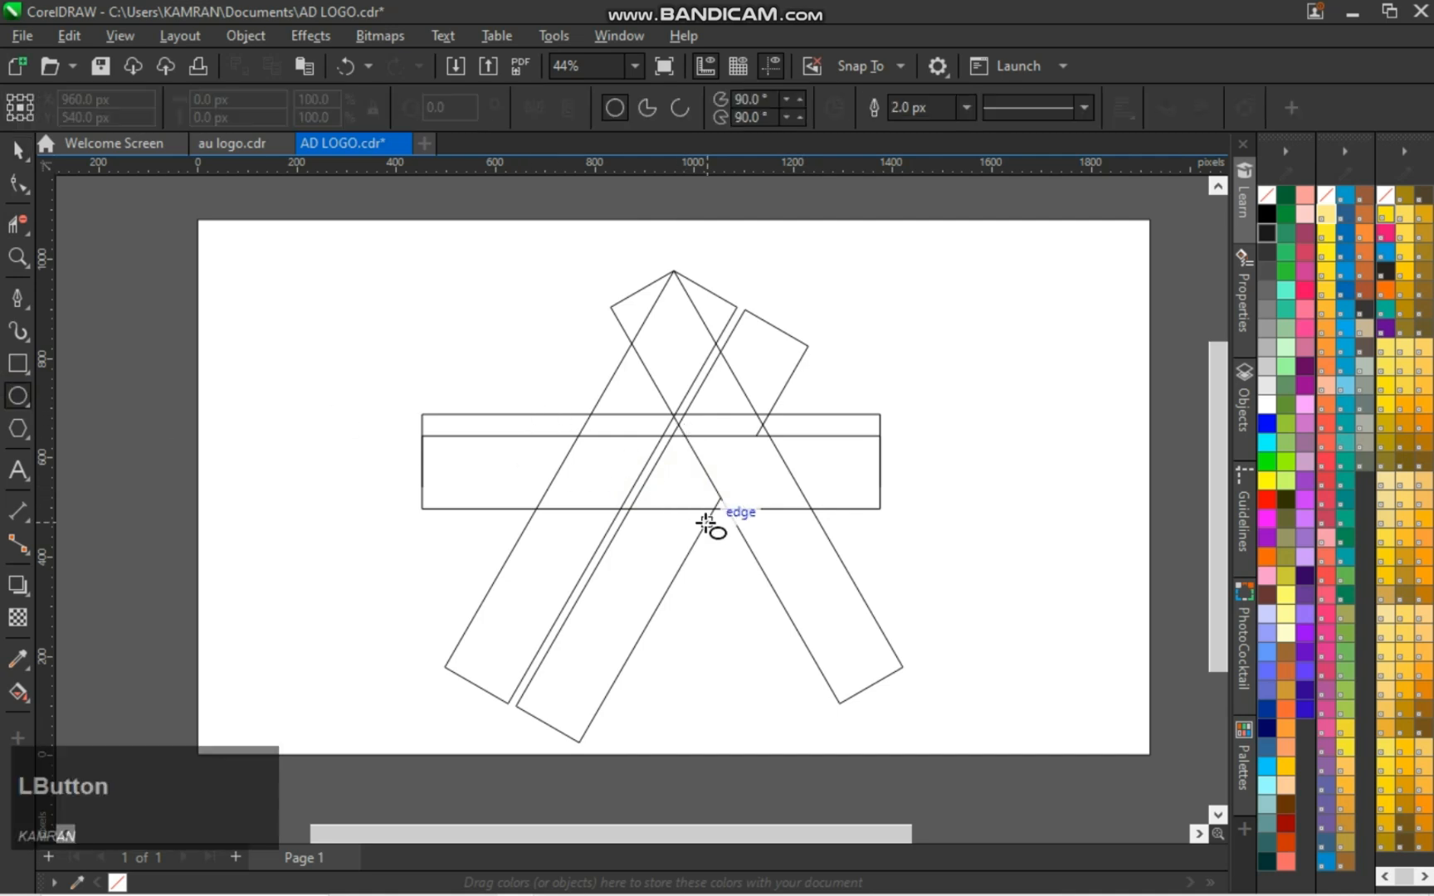
key("space")
left_click(650, 455)
left_click_drag(650, 456, 648, 593)
key("ctrl+z")
Place a longer copy of the horizontal bar across the base of the A and save the document
left_click(809, 484)
left_click_drag(651, 483, 662, 657)
left_click_drag(881, 679, 944, 669)
left_click(1176, 571)
key("ctrl+s")
Draw a circle about 521 px in diameter resting on the base line and nudge it against the right slanted bar's outer edge
left_click(18, 397)
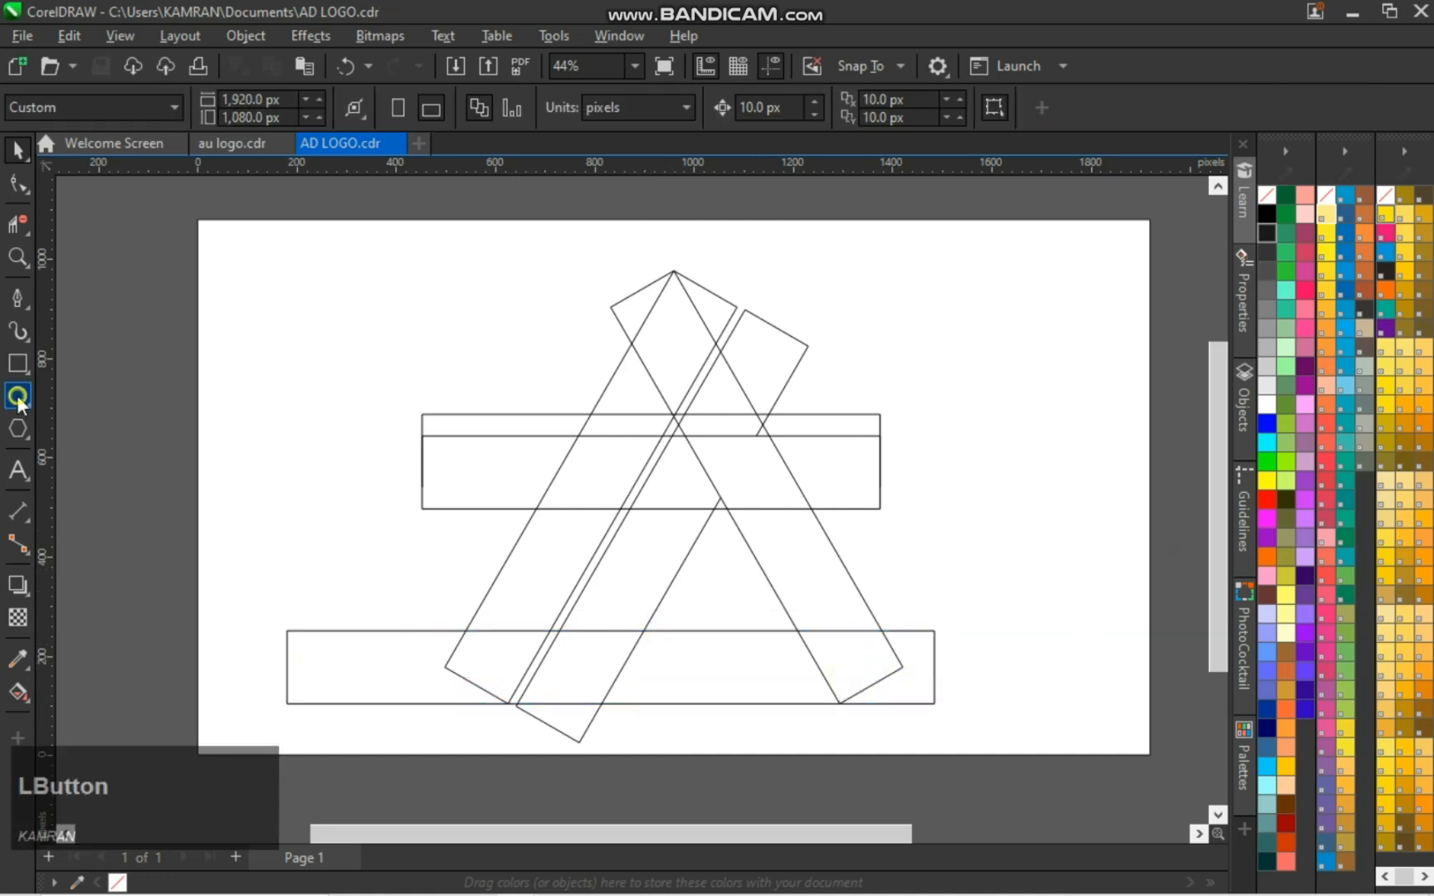
left_click_drag(719, 575, 842, 698)
key("Left")
key("Left")
key("Left")
key("Left")
key("Right")
key("space")
left_click(814, 549)
key("Right")
key("Left")
key("Left")
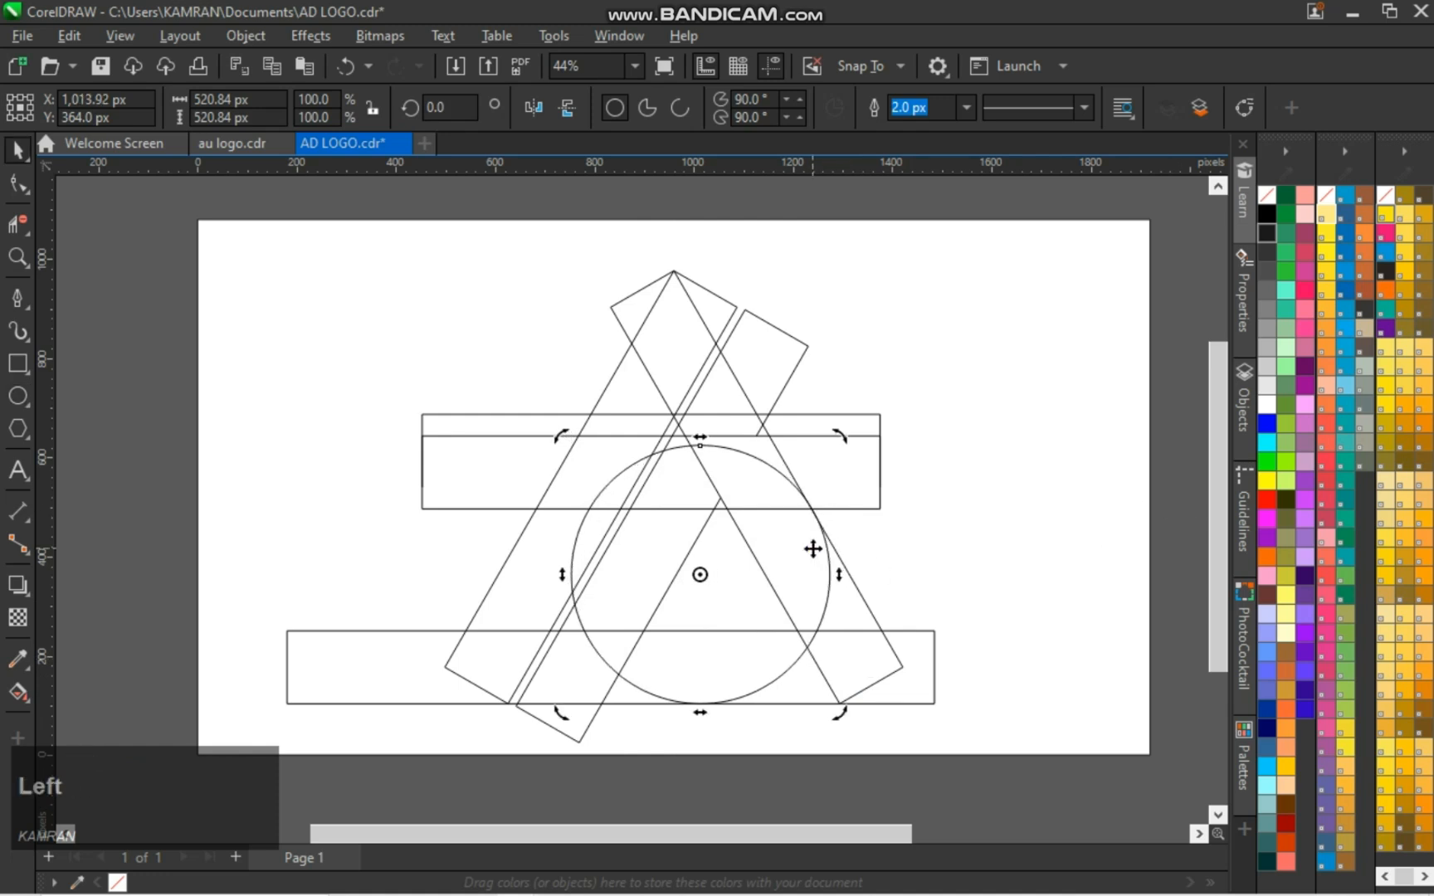
Nudge the upper horizontal bars down until the lower one's top edge touches the top of the circle
left_click(851, 474)
left_click(841, 490)
key("Down")
key("Down")
key("Down")
left_click(1151, 417)
left_click(636, 438)
key("Down")
key("Down")
scroll(706, 439, "up", 1)
left_click(286, 542)
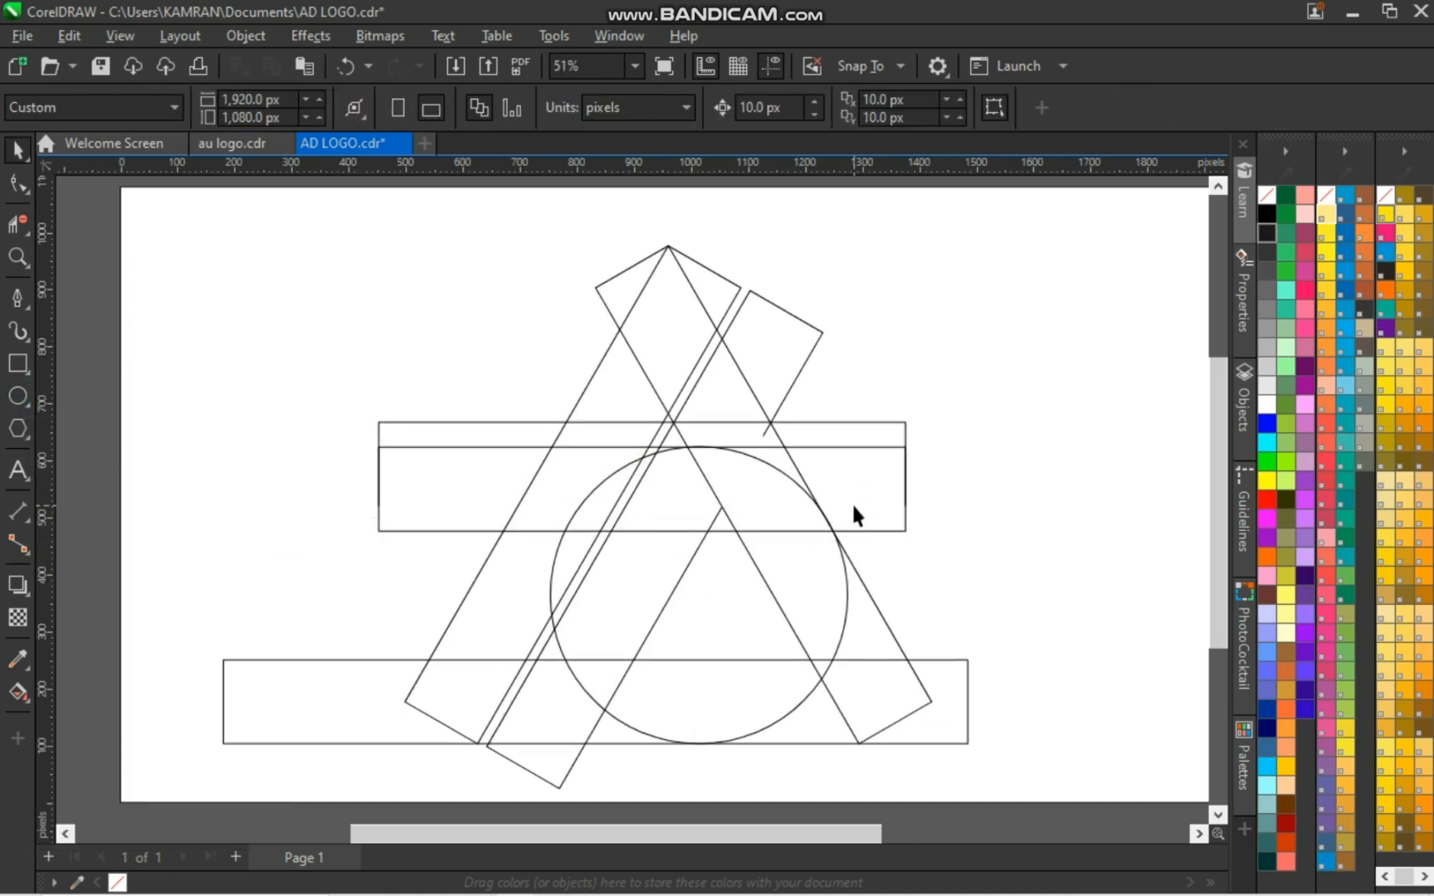
Add a concentric circle about 227 px in diameter inside the large circle
left_click(710, 598)
left_click_drag(854, 749, 778, 675)
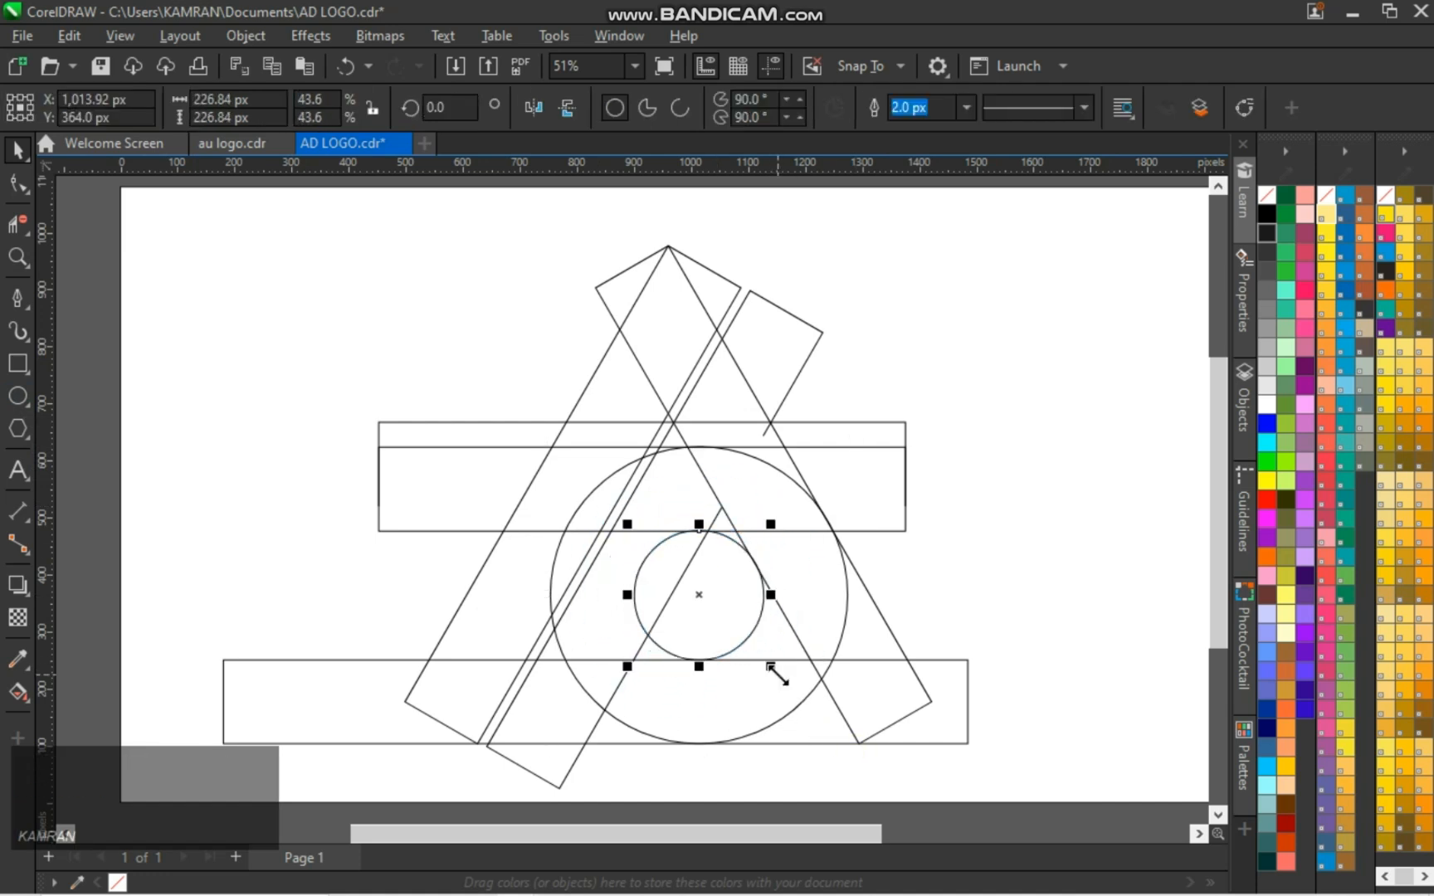
left_click(345, 535)
Copy the small circle to the left end of the horizontal bars and scale it down to the bar's height
left_click(685, 592)
left_click_drag(698, 594, 444, 476)
right_click(444, 476)
left_click_drag(513, 545, 476, 528)
key("Down")
key("Down")
key("Left")
left_click(448, 552)
Fine-tune the position of the left-end circle against the horizontal bar's edges with small vertical nudges
scroll(477, 536, "up", 1)
key("ctrl+Down")
key("ctrl+Up")
left_click(435, 589)
scroll(447, 505, "up", 2)
left_click(439, 474)
key("ctrl+Down")
key("ctrl+Up")
left_click(198, 496)
Try to delete the line segments where the left-end circle meets the horizontal bar
key("space")
key("x")
left_click_drag(479, 421, 536, 442)
key("ctrl+z")
Resize the left-end circle slightly to about 151 px in diameter
key("space")
left_click(483, 475)
left_click_drag(507, 549, 510, 549)
Try again to delete the segments at the resized left-end circle, and undo the deletion
key("x")
left_click_drag(477, 492, 558, 512)
key("space")
key("ctrl+z")
Nudge the left-end circle twice toward the left end of the horizontal bar
left_click(469, 479)
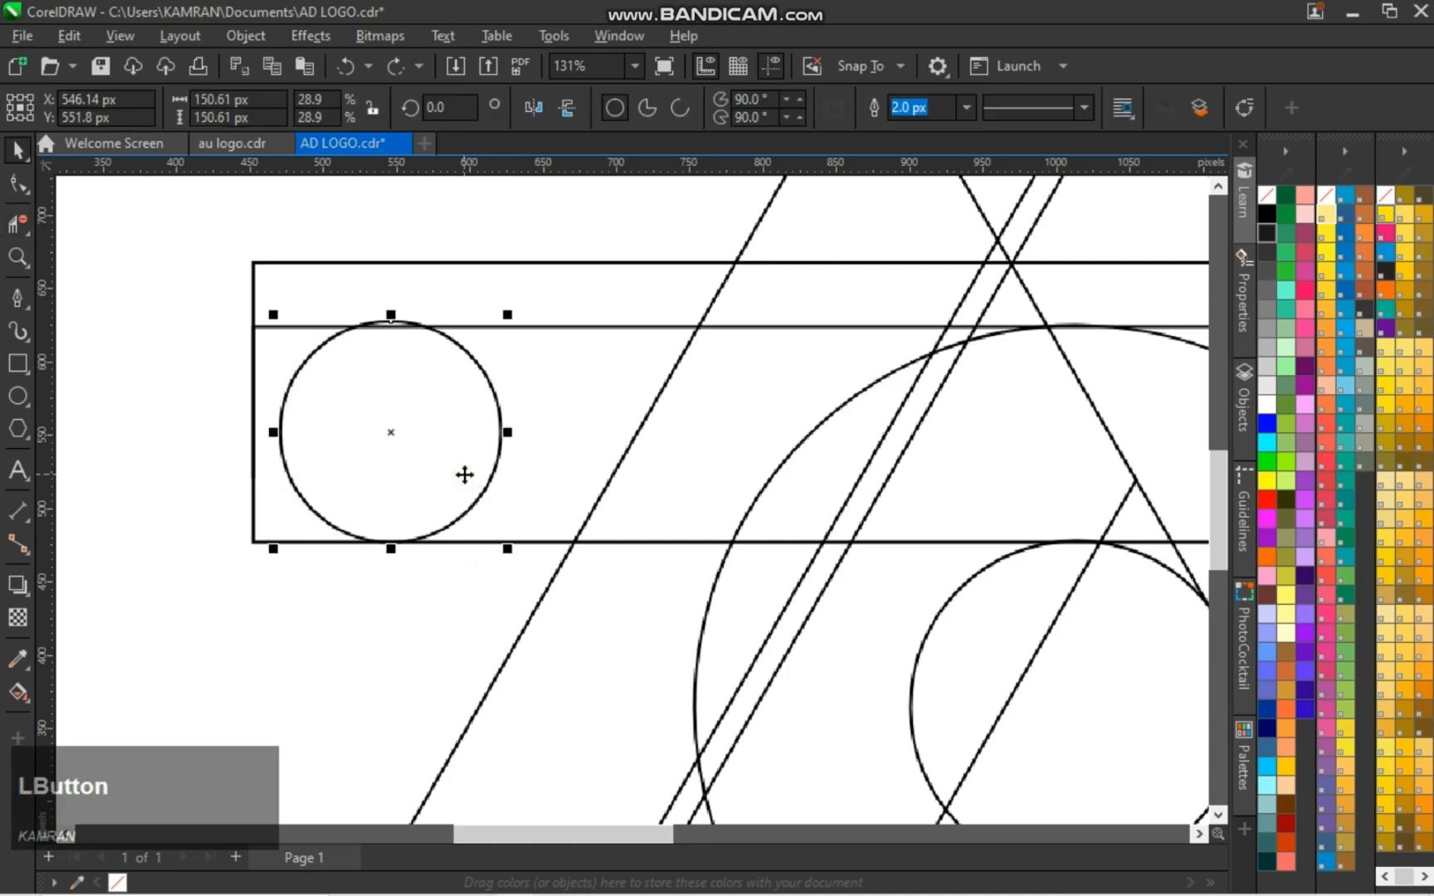
key("Left")
key("Left")
key("Escape")
scroll(602, 581, "down", 4)
scroll(598, 551, "up", 2)
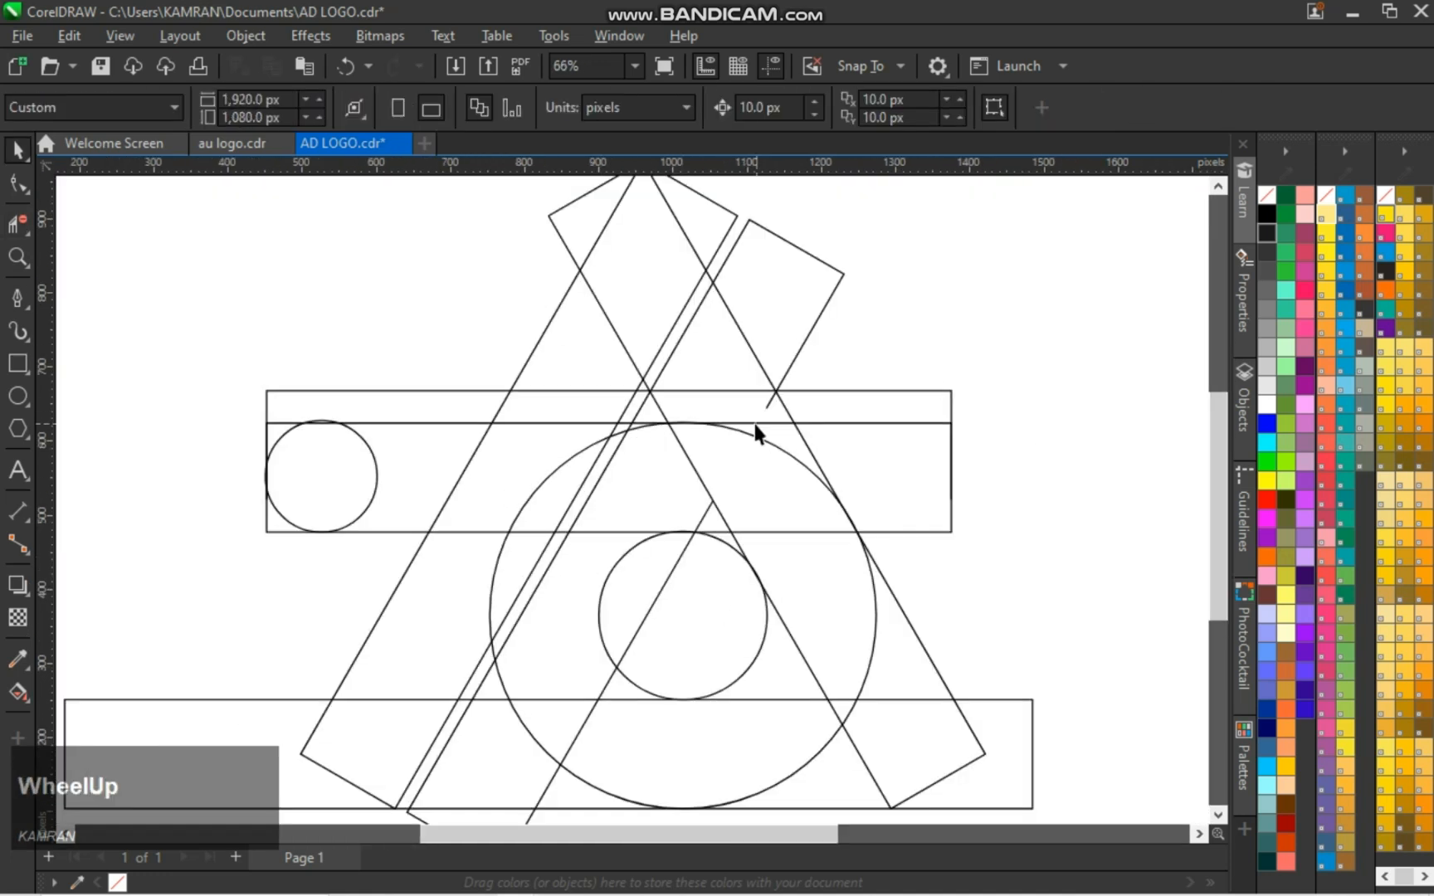
Undo the last leftward nudge of the left-end circle
key("space")
key("ctrl+z")
key("ctrl+z")
key("ctrl+shift+z")
Try to delete the overlapping segments around the horizontal bar and the concentric circles, and undo the deletions
key("space")
left_click(1020, 495)
key("space")
left_click_drag(656, 316, 695, 375)
left_click_drag(771, 483, 795, 676)
left_click(834, 708)
key("ctrl+z")
key("ctrl+z")
key("ctrl+z")
key("ctrl+z")
key("ctrl+z")
Try to clear the segments inside the horizontal bar from the left-end circle to the large circle, and undo the deletions
key("space")
key("space")
mouse_move(369, 475)
left_mouse_down()
mouse_move(720, 467)
mouse_move(664, 431)
left_mouse_up()
left_click(702, 520)
left_click(772, 532)
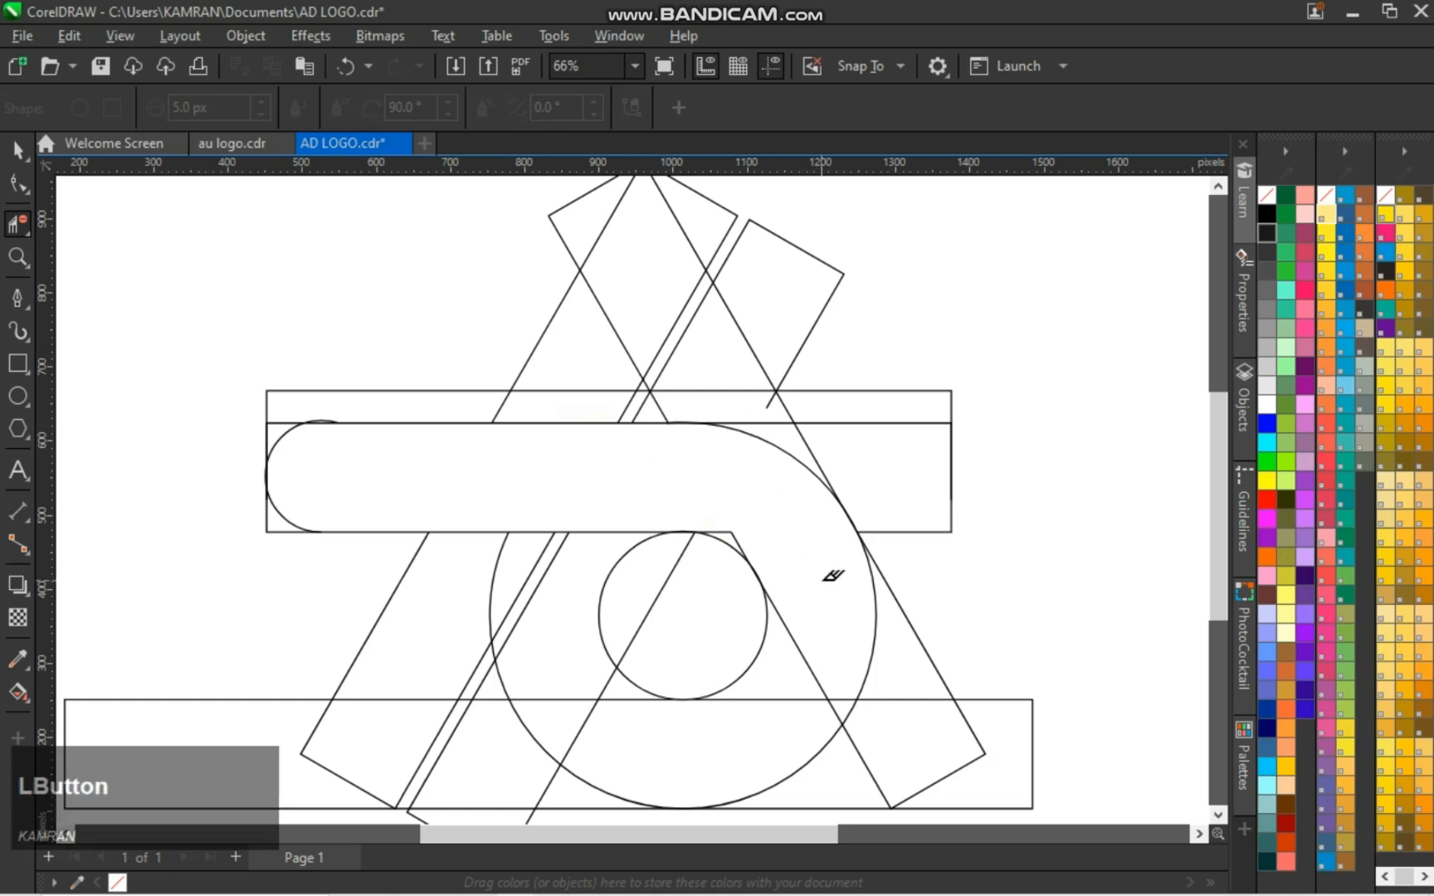
left_click(284, 434)
key("ctrl+z")
key("ctrl+z")
key("ctrl+z")
key("ctrl+z")
key("ctrl+z")
key("ctrl+z")
key("ctrl+z")
key("ctrl+z")
key("ctrl+z")
key("ctrl+z")
Nudge the upper horizontal bars three times to the right
key("space")
left_click(901, 506)
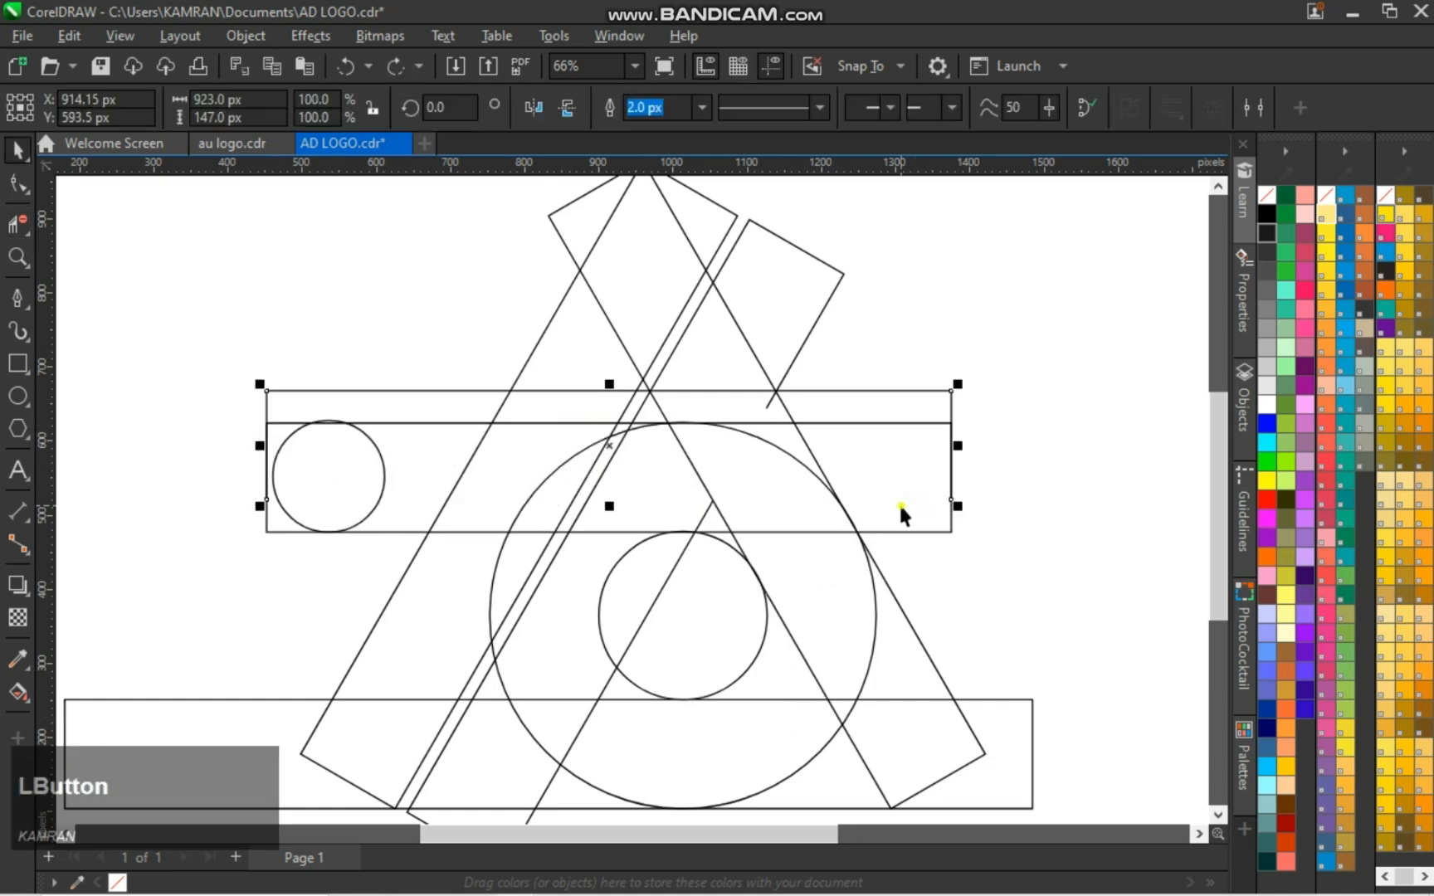
key("Right")
key("Right")
key("Right")
key("Right")
Align the left-end circle to the left edge of the horizontal bar
left_click(364, 485)
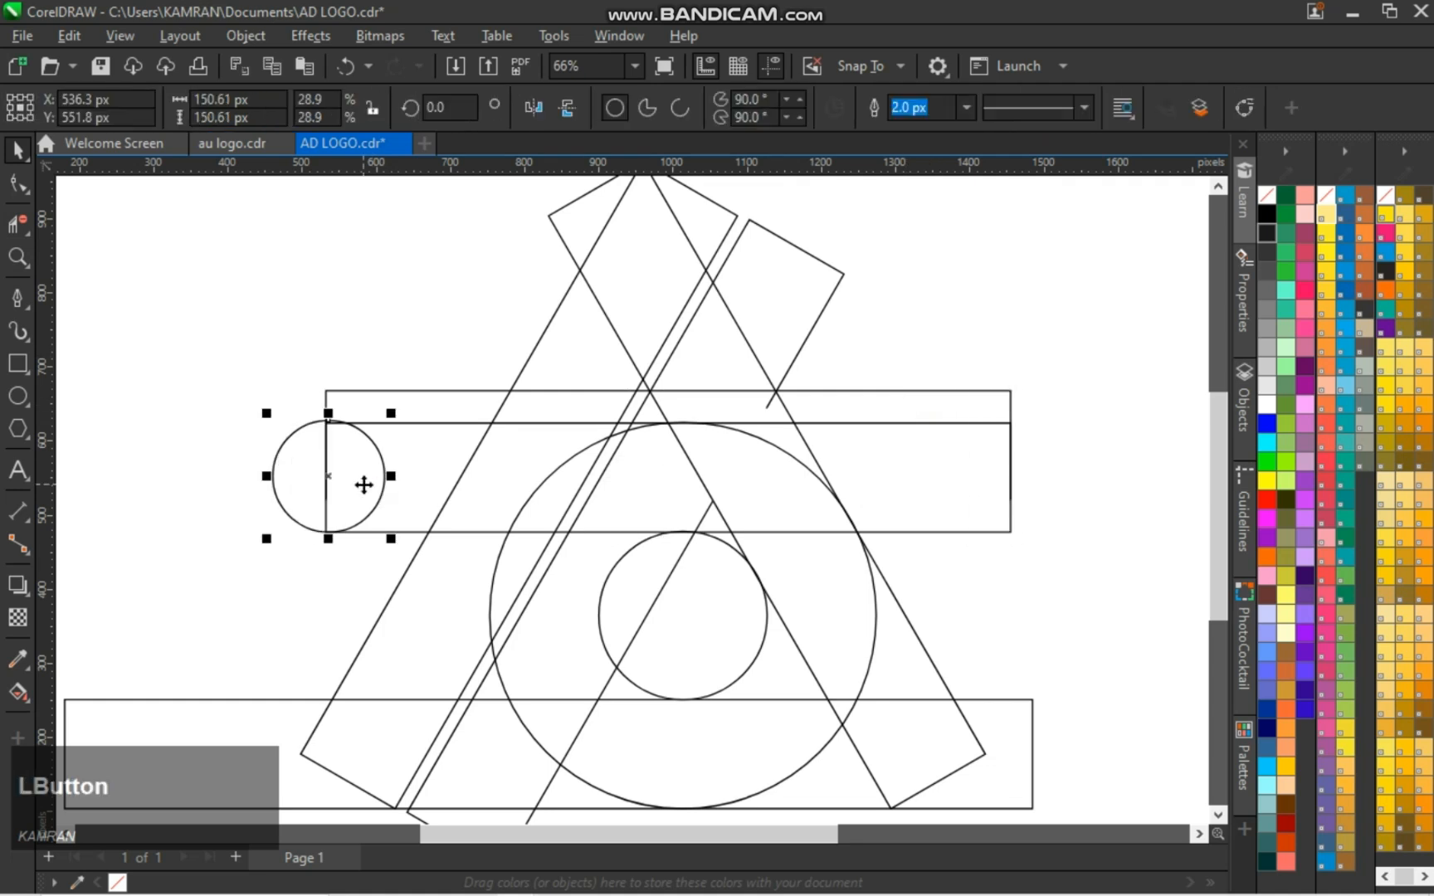
left_click(907, 503, "shift")
key("l")
key("Escape")
Delete the circle and slanted-bar segments inside the horizontal bar, leaving a rounded left end and an open interior
key("space")
left_click(415, 487)
left_click_drag(597, 485, 536, 490)
left_click(702, 484)
scroll(740, 507, "up", 2)
left_click_drag(448, 337, 489, 356)
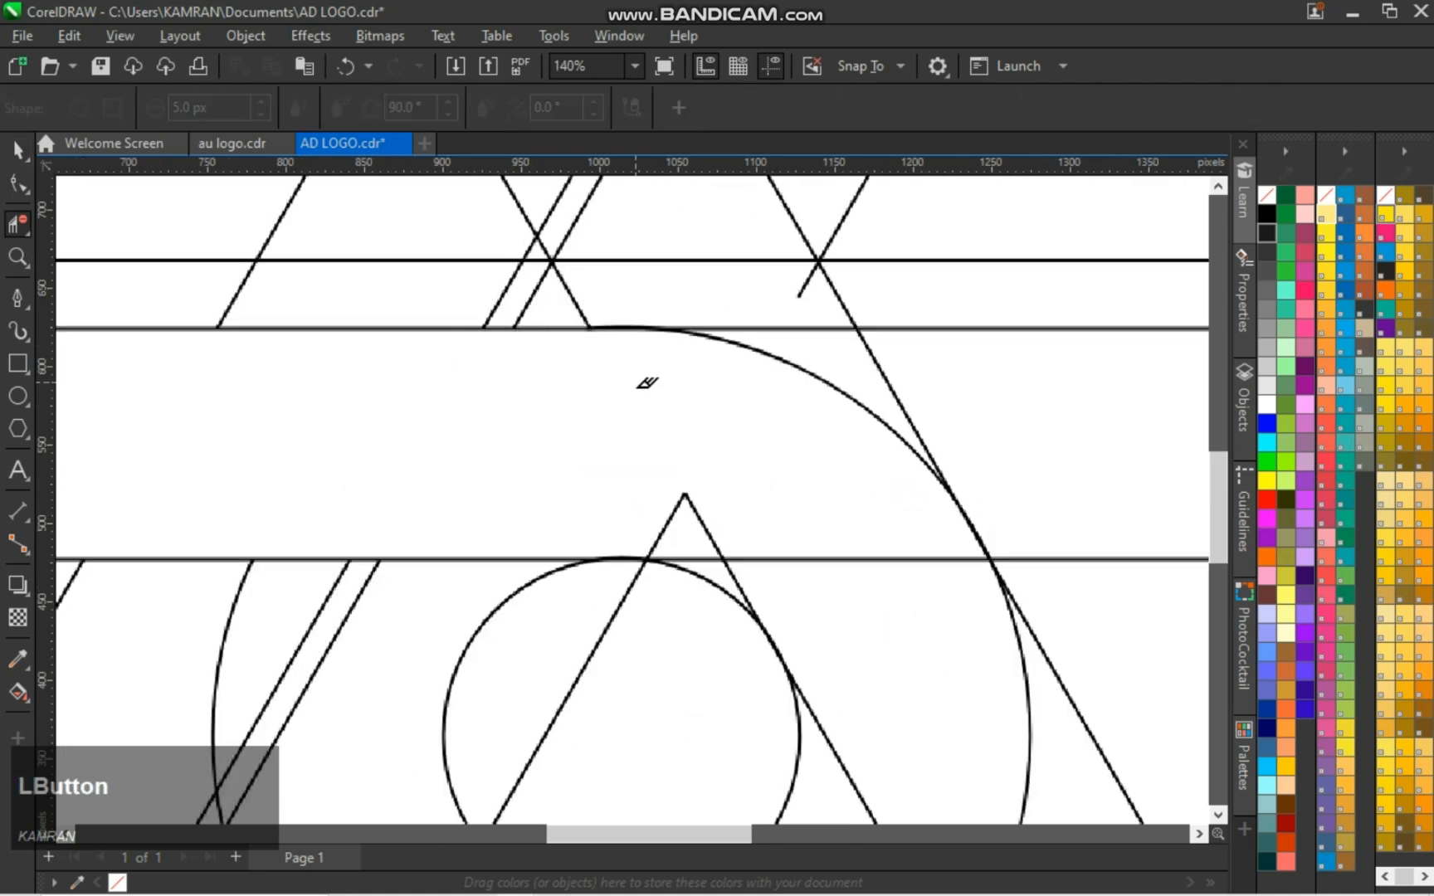
left_click_drag(730, 523, 740, 523)
Delete the slanted-bar segments crossing the D's curved bowl between the inner and outer circles
scroll(809, 488, "down", 1)
left_click(838, 551)
scroll(845, 569, "down", 2)
left_click(740, 555)
left_click(768, 570)
scroll(880, 604, "down", 2)
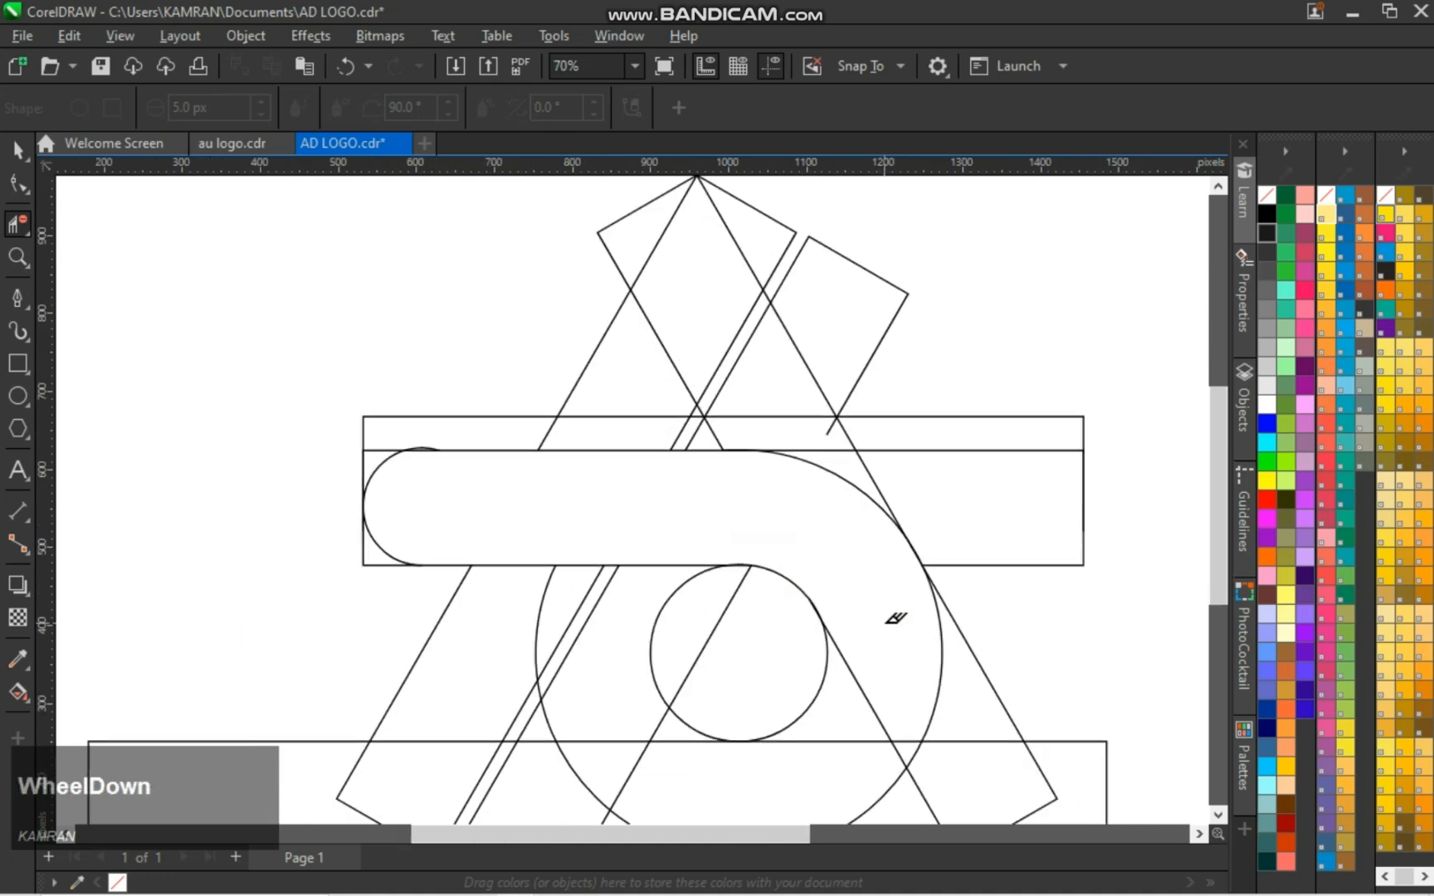
scroll(867, 652, "up", 1)
left_click(863, 697)
scroll(822, 739, "down", 1)
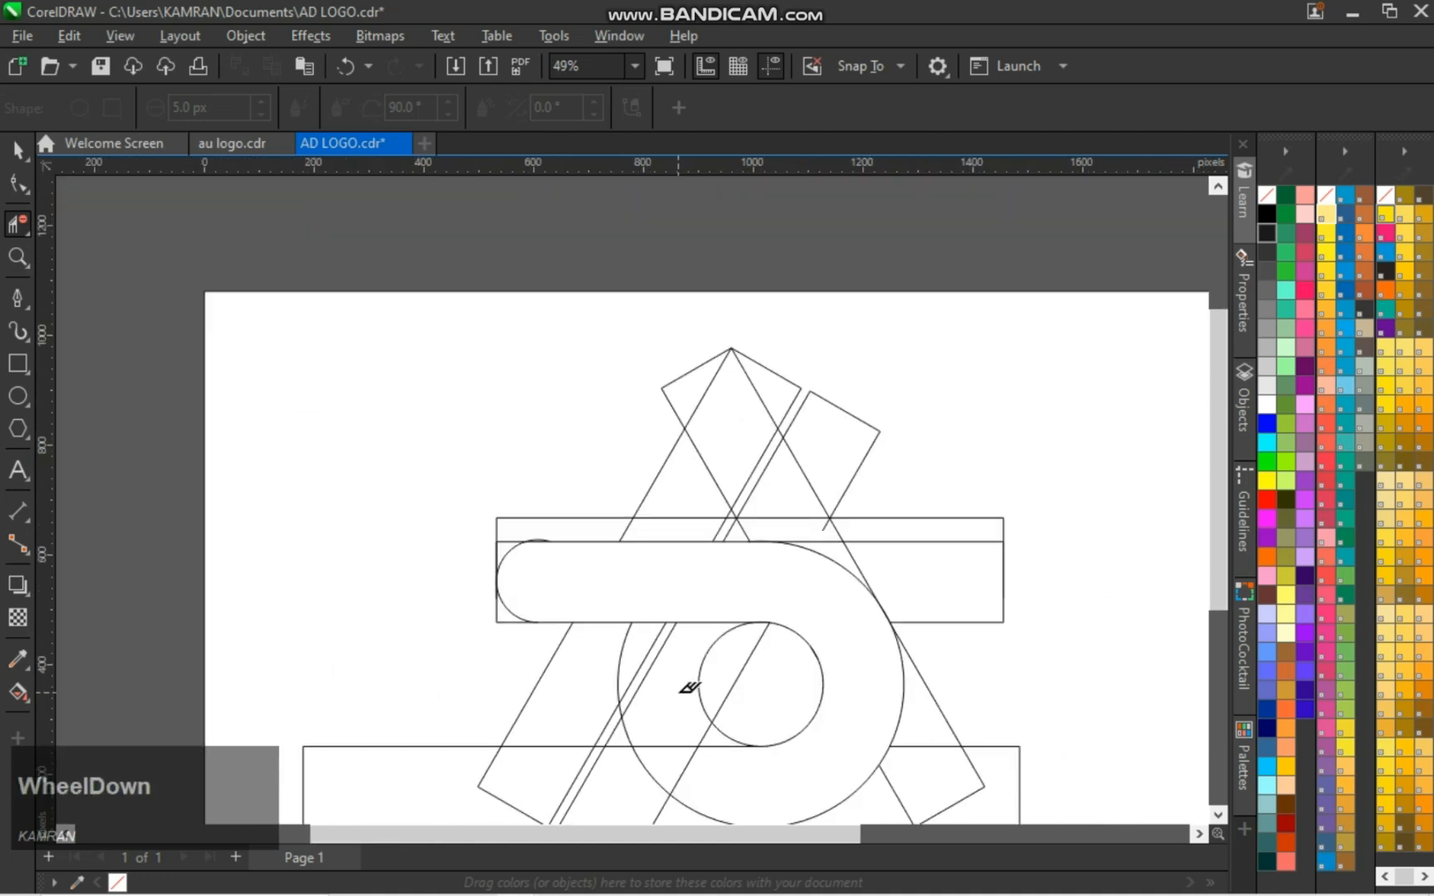
left_click_drag(1218, 437, 1218, 480)
scroll(834, 556, "up", 2)
key("ctrl+z")
key("space")
Draw a straight horizontal line about 1,128 px long and place it just below the upper bar, across the inner circle
key("space")
key("space")
left_click(17, 299)
left_click(132, 271)
left_click(1076, 271)
Delete the circle arcs and bar segments crossing the D's slanted stem and base
key("space")
mouse_move(604, 270)
left_mouse_down()
mouse_move(633, 568)
mouse_move(632, 553)
left_mouse_up()
left_click(974, 272)
key("space")
left_click(18, 228)
left_click(631, 586)
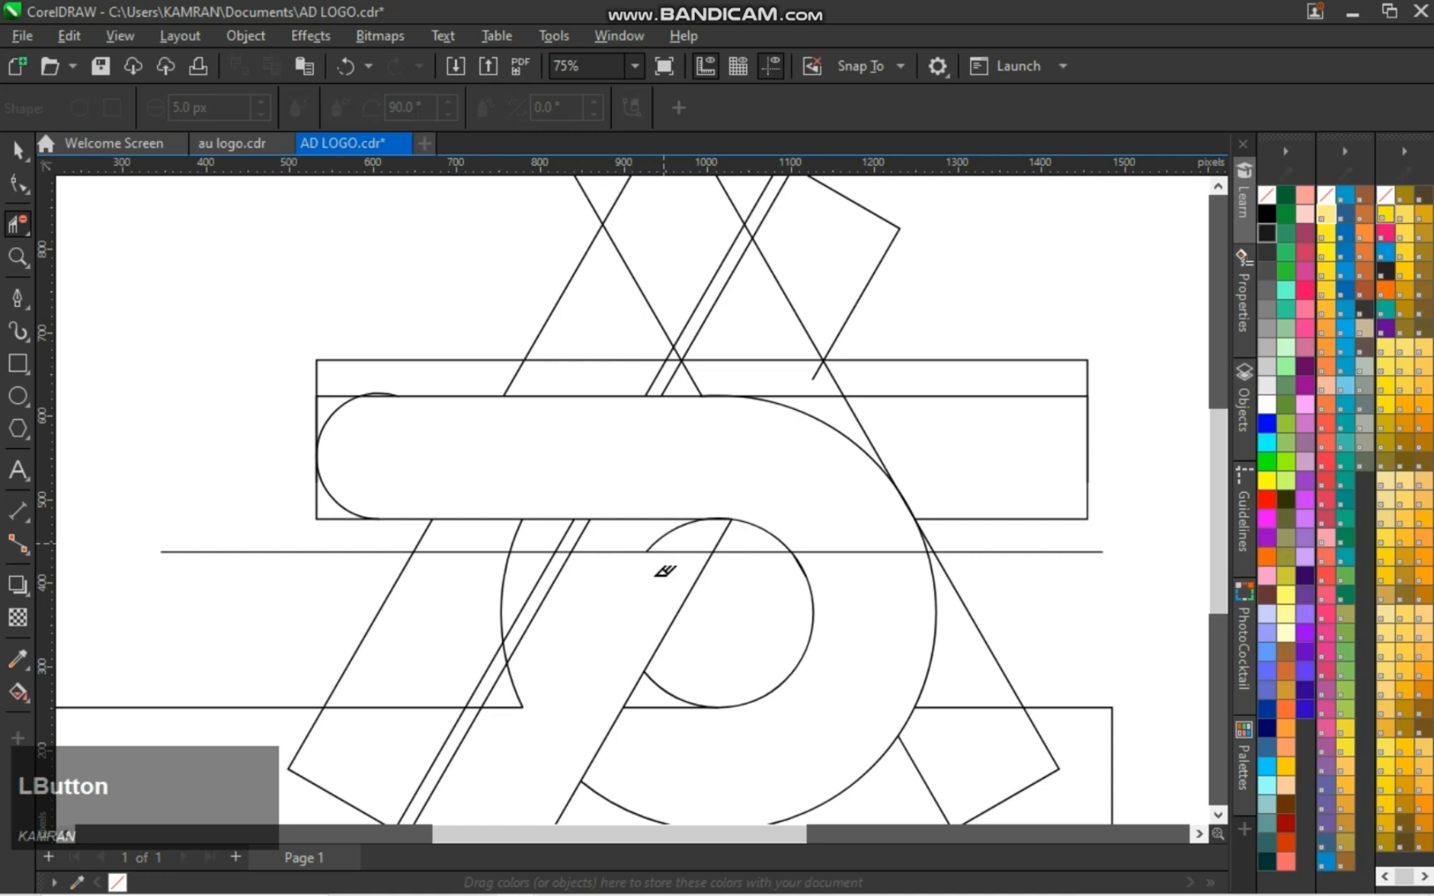
scroll(516, 708, "down", 1)
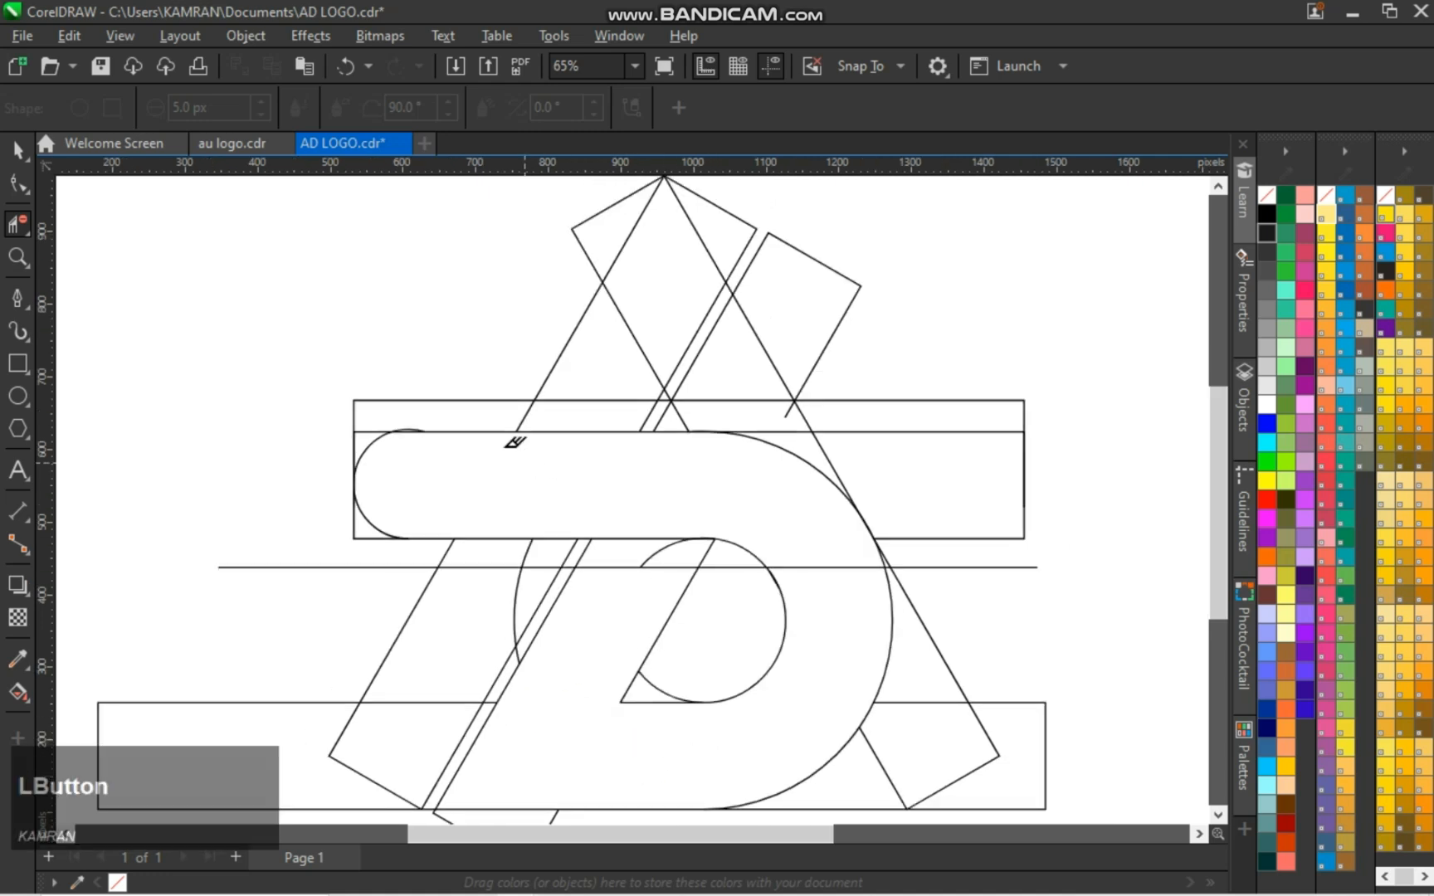
Delete the upper arc at the bar's rounded left end and the segments crossing the left slanted bar
left_click(373, 438)
left_click_drag(484, 600, 446, 658)
key("space")
key("space")
left_click(510, 570)
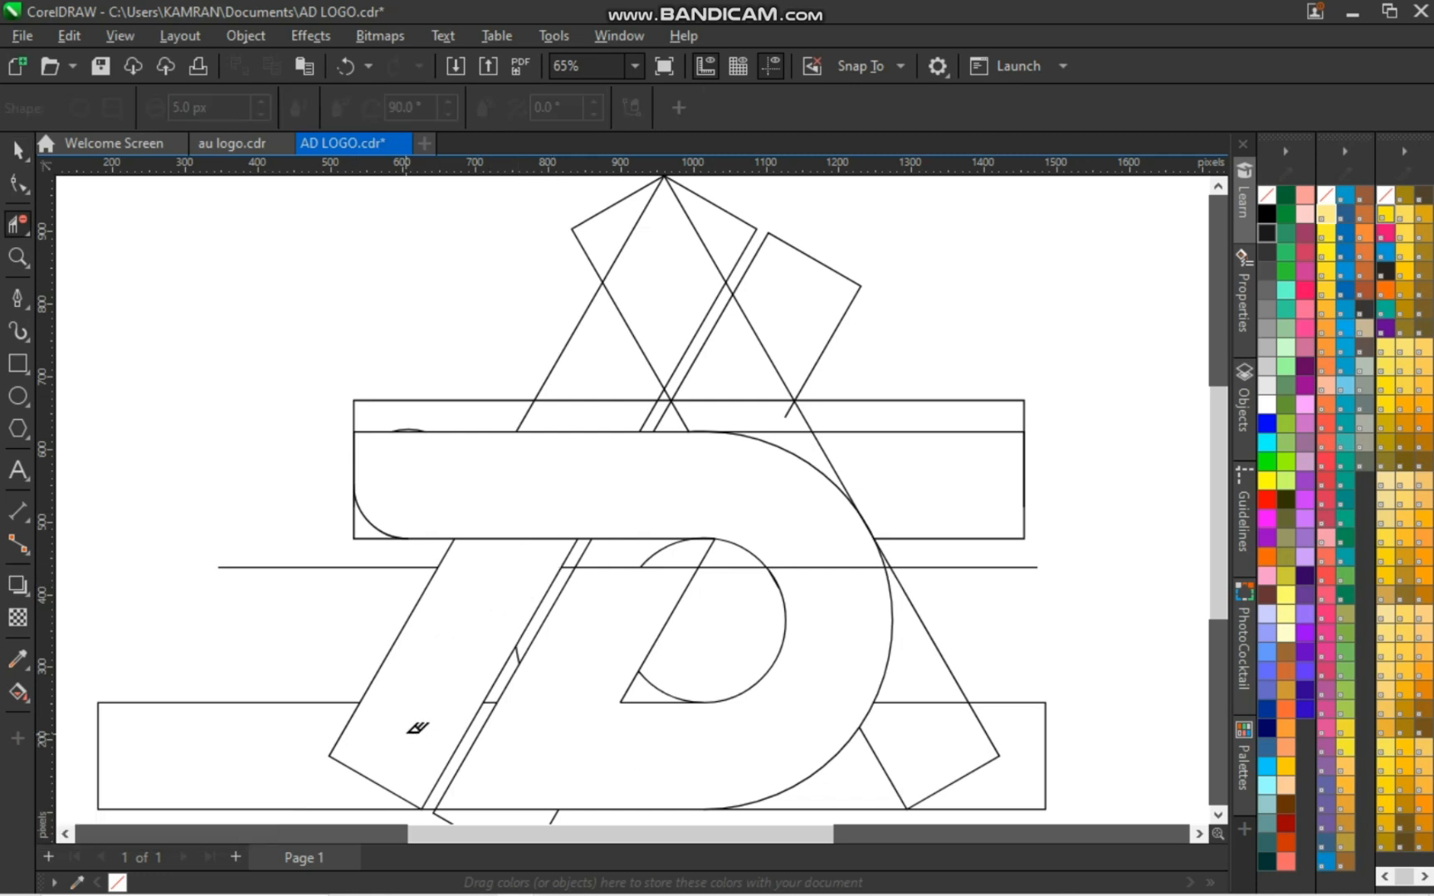
Draw another horizontal line across the lower part of the logo, and delete it
key("space")
left_click(468, 679)
left_click(1072, 651)
key("space")
key("space")
scroll(1147, 484, "down", 1)
left_click(18, 297)
left_click(203, 274)
left_click(1131, 274)
key("space")
mouse_move(667, 274)
left_mouse_down()
mouse_move(715, 730)
mouse_move(724, 721)
left_mouse_up()
left_click(964, 642)
left_click(717, 720)
key("Delete")
scroll(809, 564, "up", 1)
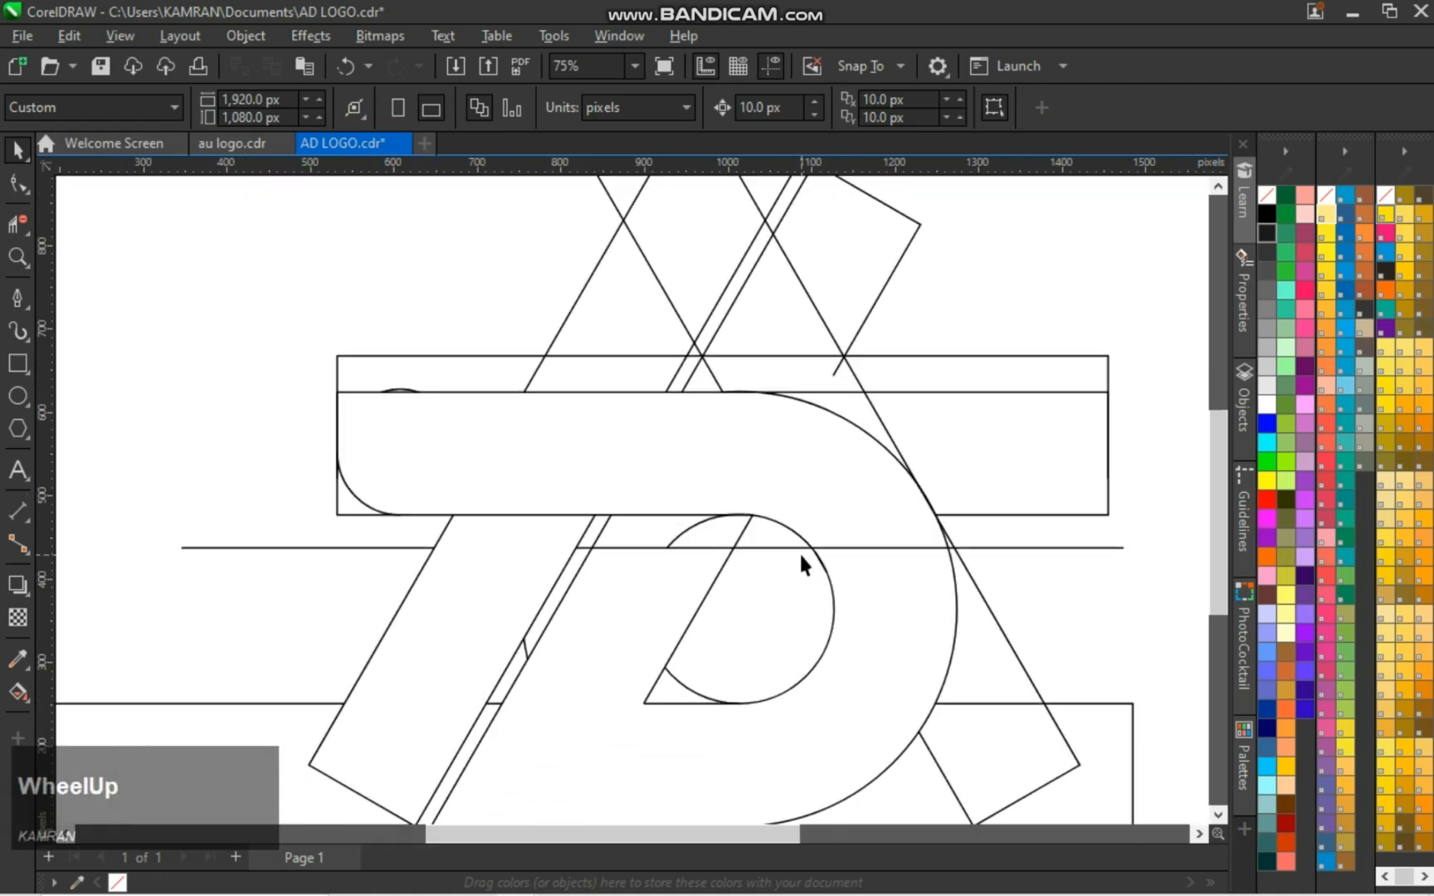
Try to delete the horizontal line below the upper bar, and undo the deletion
left_click(801, 546)
key("c")
key("v")
key("Delete")
key("ctrl+z")
left_click(1072, 535)
left_click(1077, 546)
key("Delete")
key("ctrl+z")
scroll(1086, 548, "down", 1)
left_click(1121, 538)
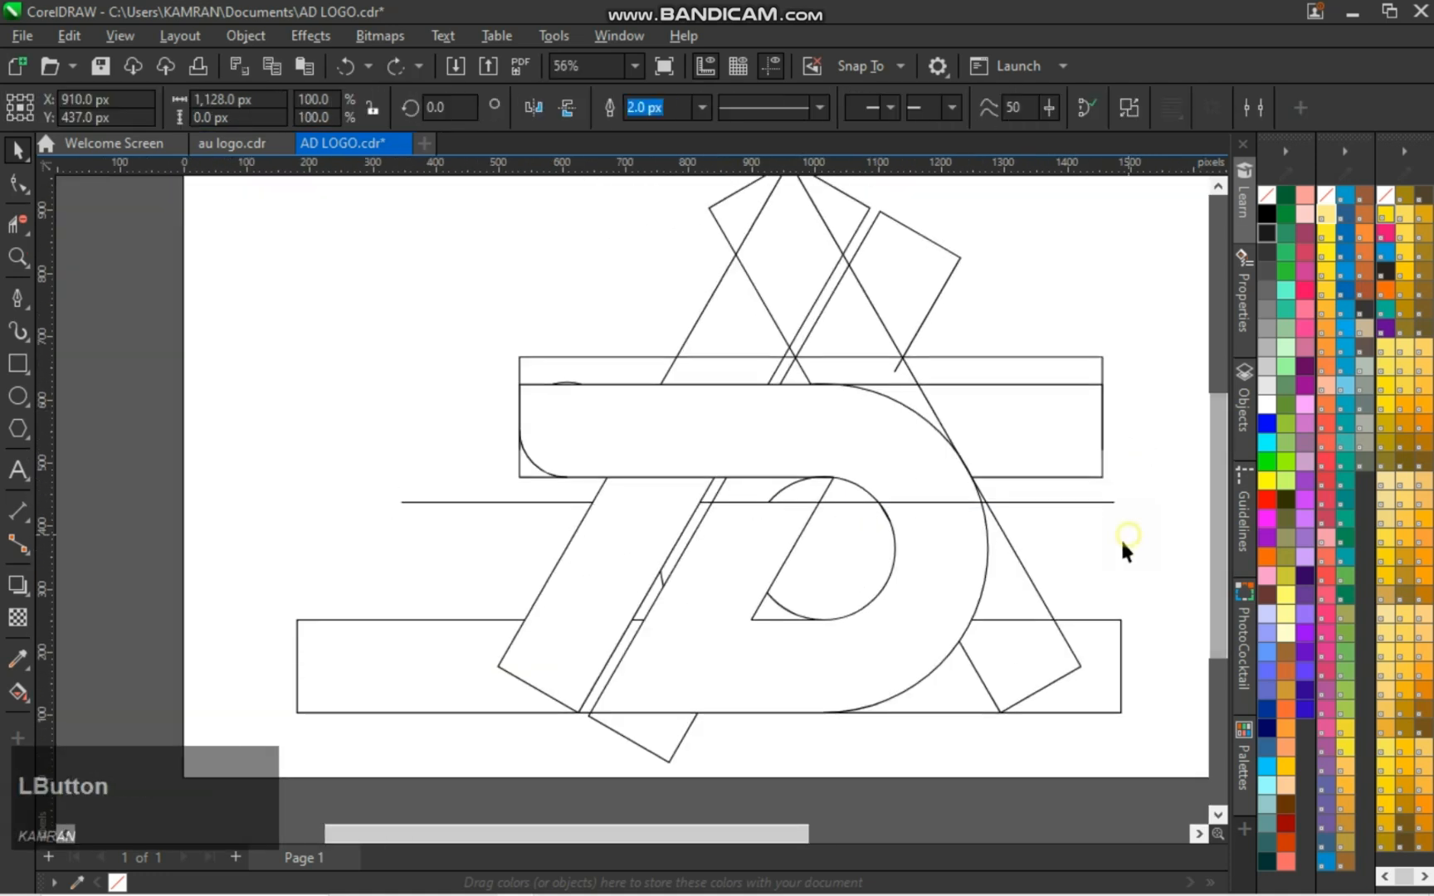
Draw a straight line, rotate it to the slant of the A's left leg, and place it along that leg's outer edge
left_click(20, 299)
left_click(245, 257)
left_click(601, 256, "shift")
key("space")
left_click(435, 107)
type("30")
key("Return")
left_click(526, 113)
left_click(461, 112)
type("40")
key("Return")
left_click_drag(421, 256, 595, 504)
left_click_drag(732, 366, 696, 327)
key("space")
key("space")
Duplicate the slanted line, mirror it horizontally, and place it along the outer edge of the A's right leg
left_click_drag(591, 505, 1083, 670)
right_click(1037, 695)
left_click(539, 110)
left_click(445, 754)
left_click_drag(494, 676, 497, 664)
left_click(661, 552)
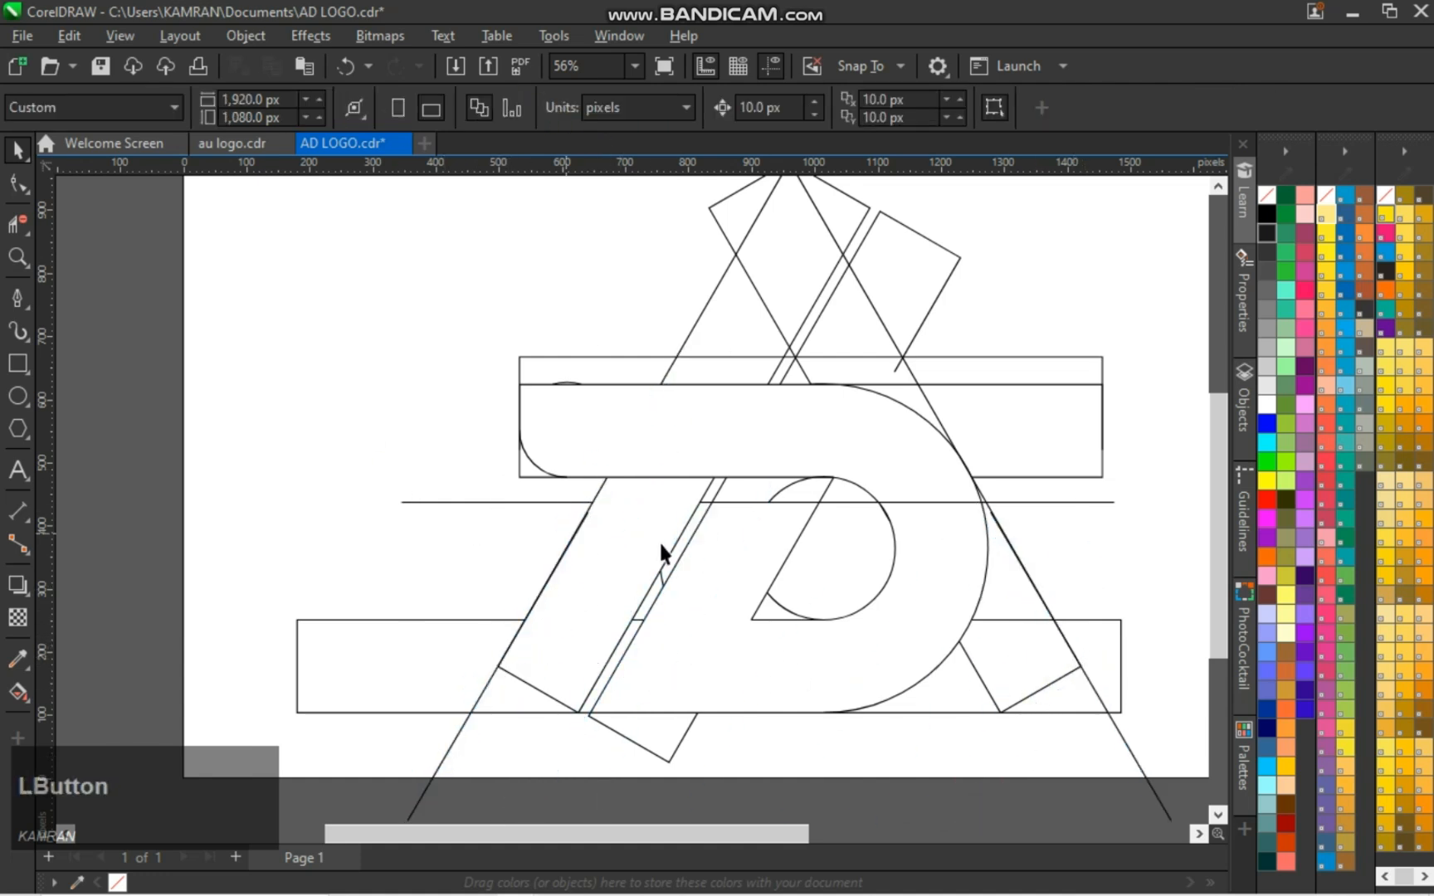
Delete the slanted bars' corner segments and the line pieces below the base so both legs of the A end flat
scroll(1141, 527, "down", 1)
left_click(18, 224)
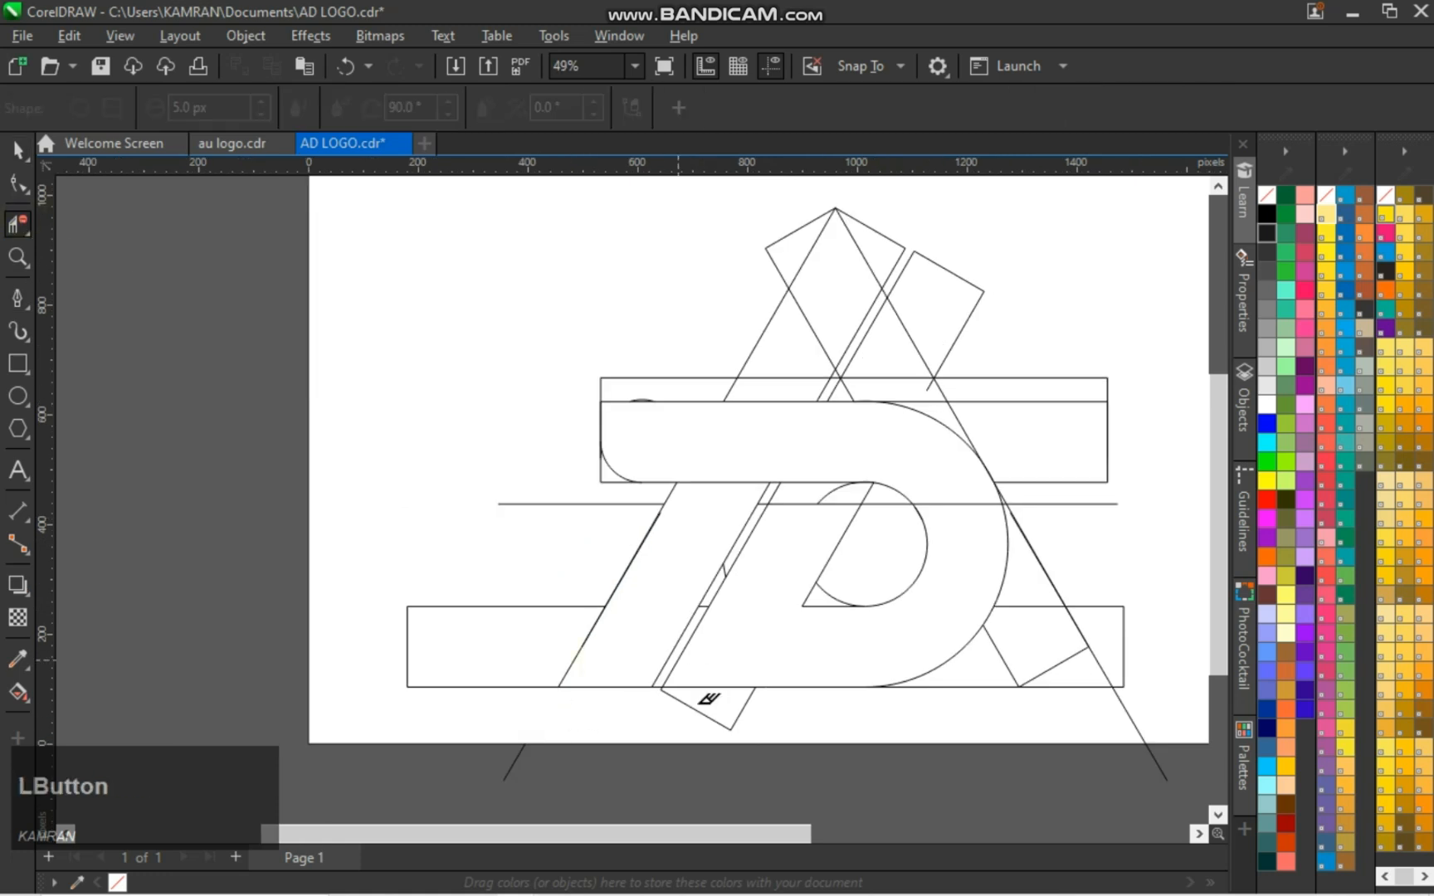
left_click(1070, 657)
left_click(1128, 714)
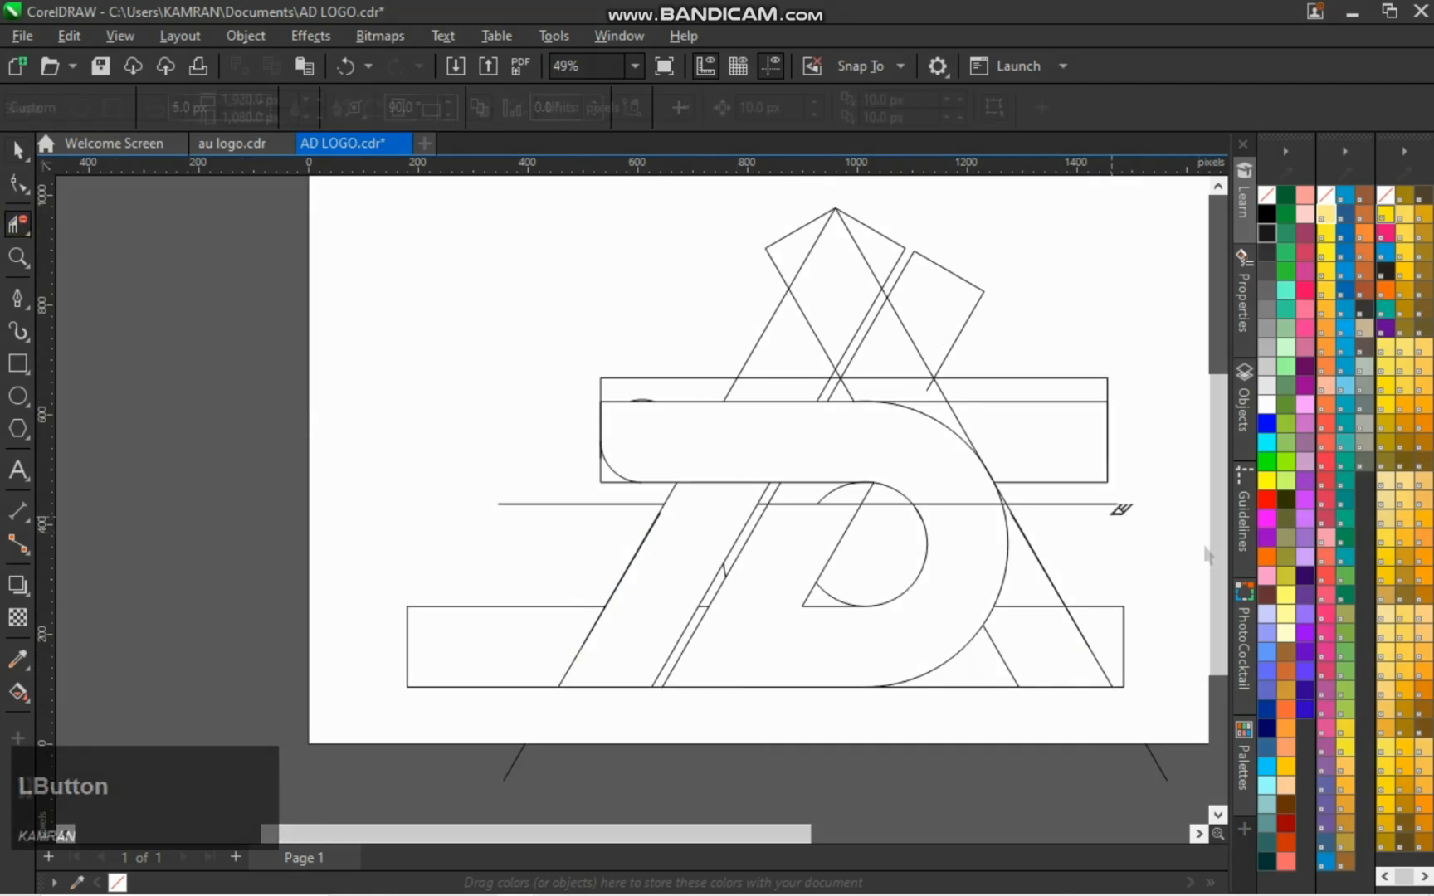
Delete the bar segments inside the A's upper triangle and the leftover arcs around the D's inner opening
key("space")
left_click(1108, 552)
scroll(1087, 516, "down", 2)
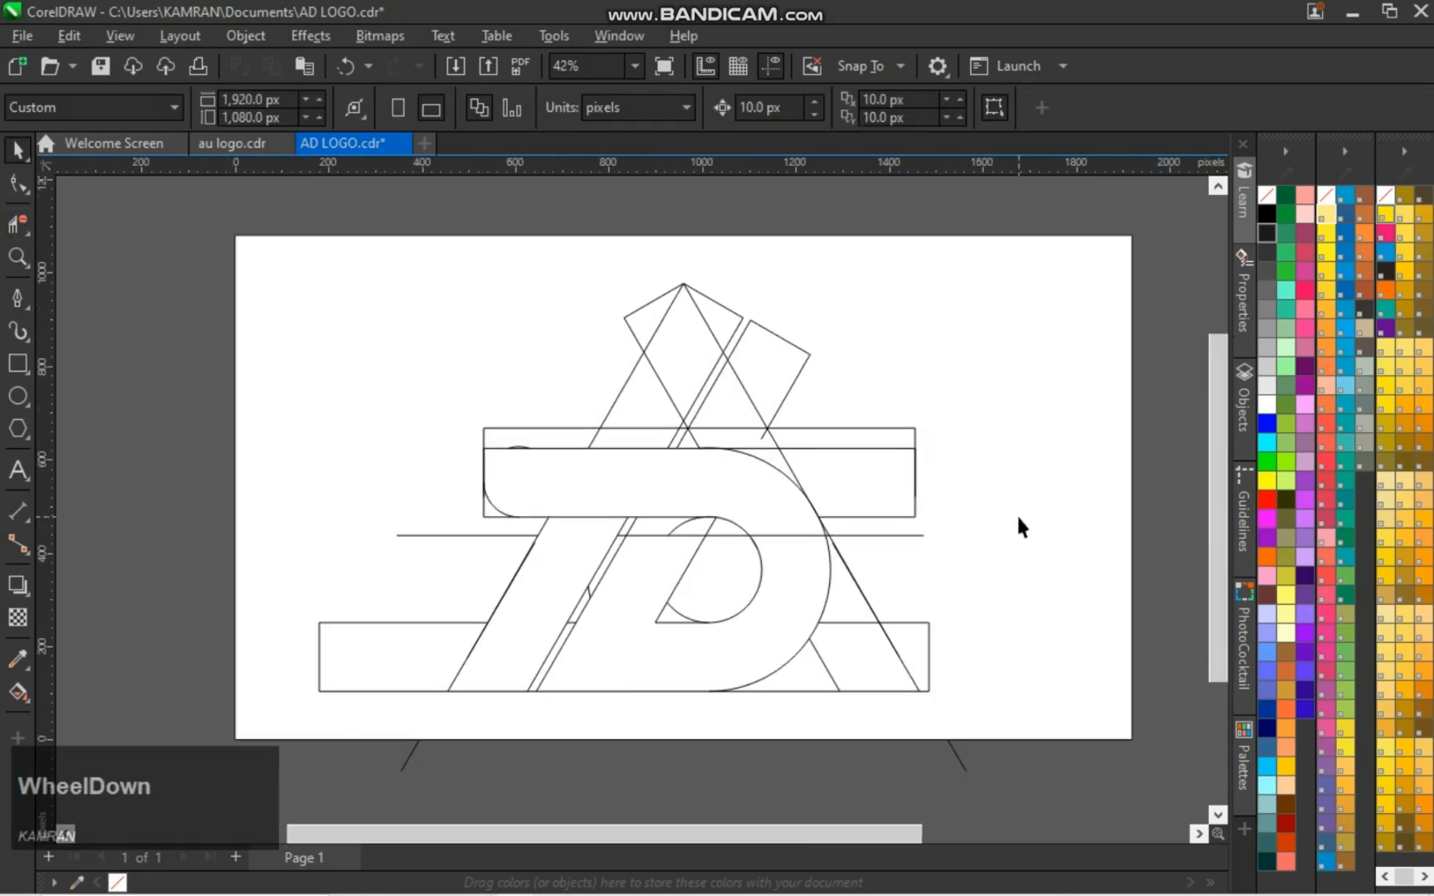
key("space")
left_click_drag(710, 375, 715, 380)
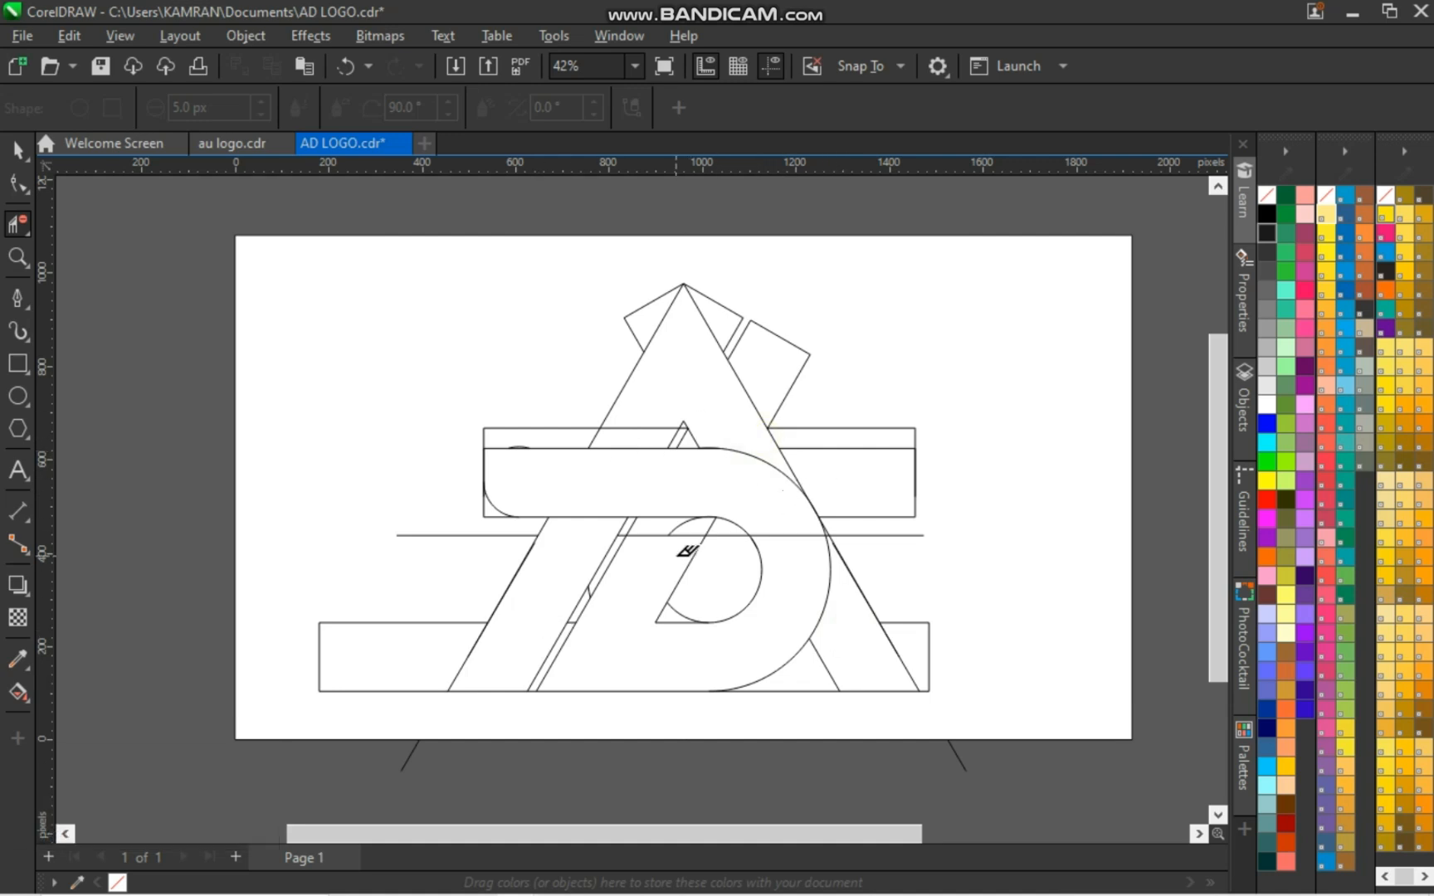
left_click(679, 520)
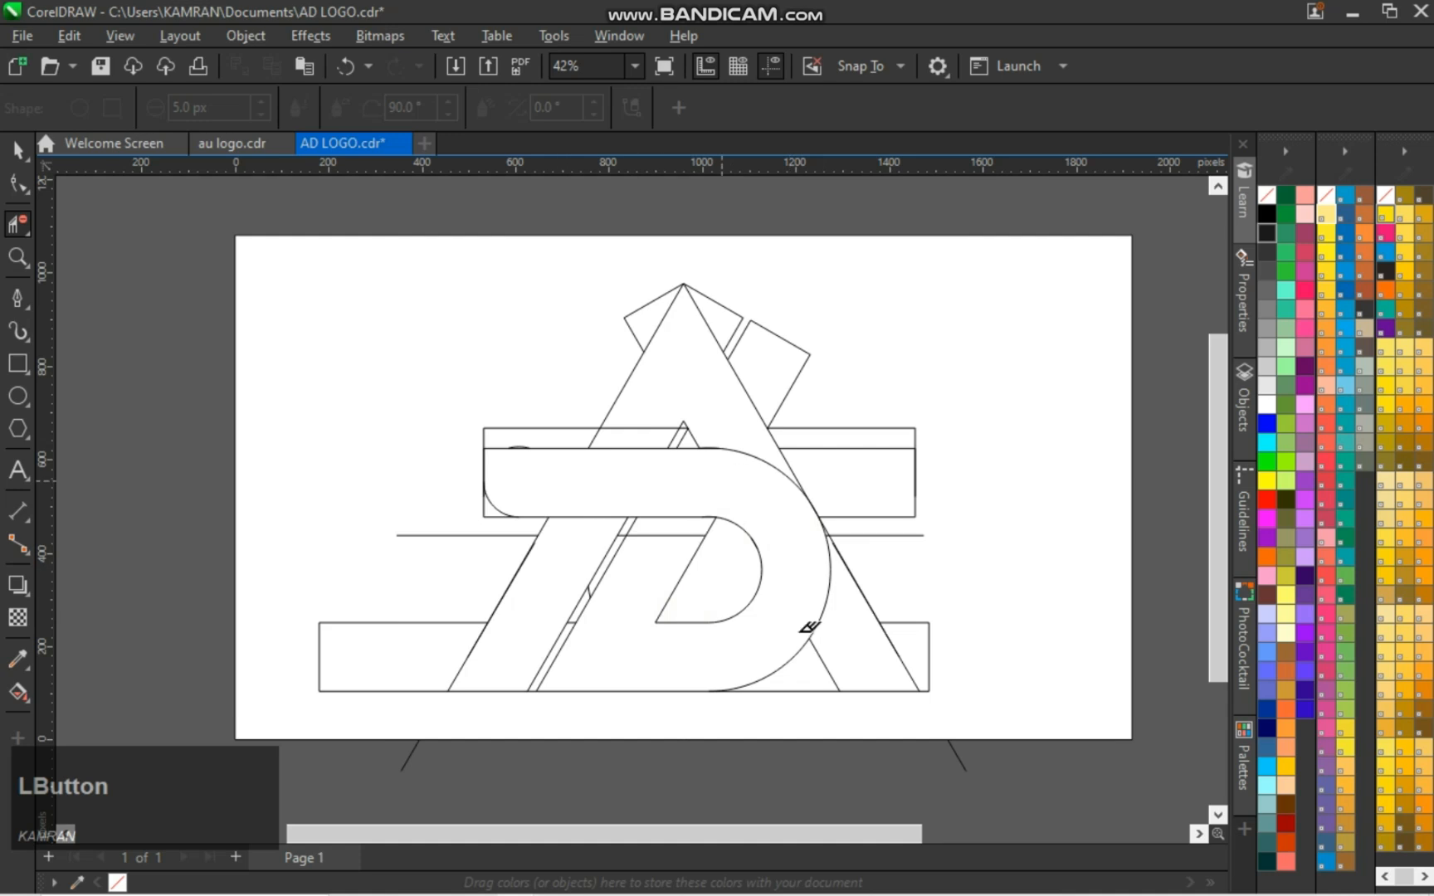
key("space")
left_click(1027, 588)
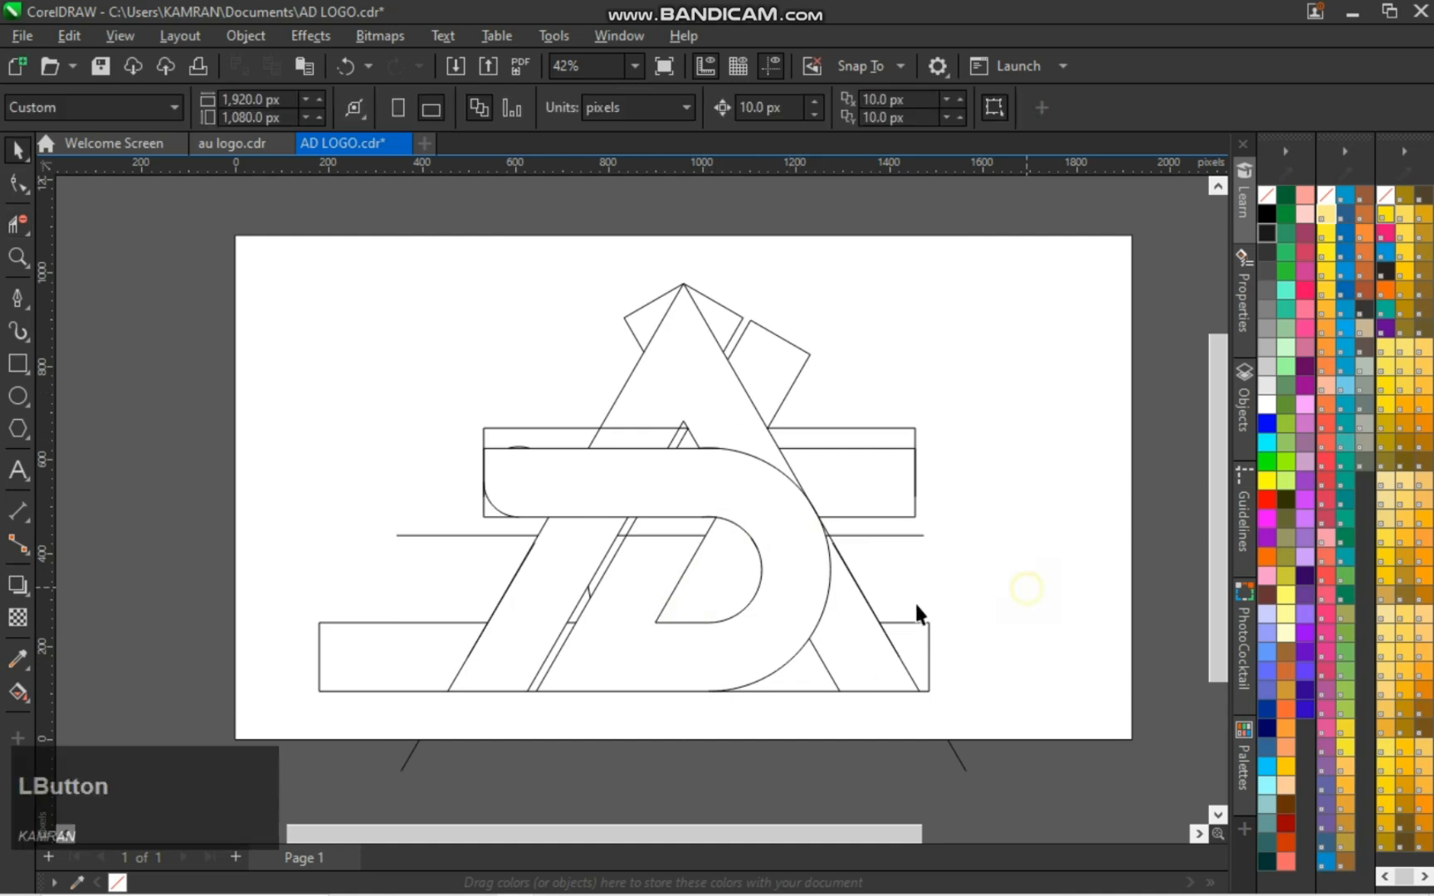
Draw a circle concentric with the D's outer curve and slightly larger than it
left_click(26, 402)
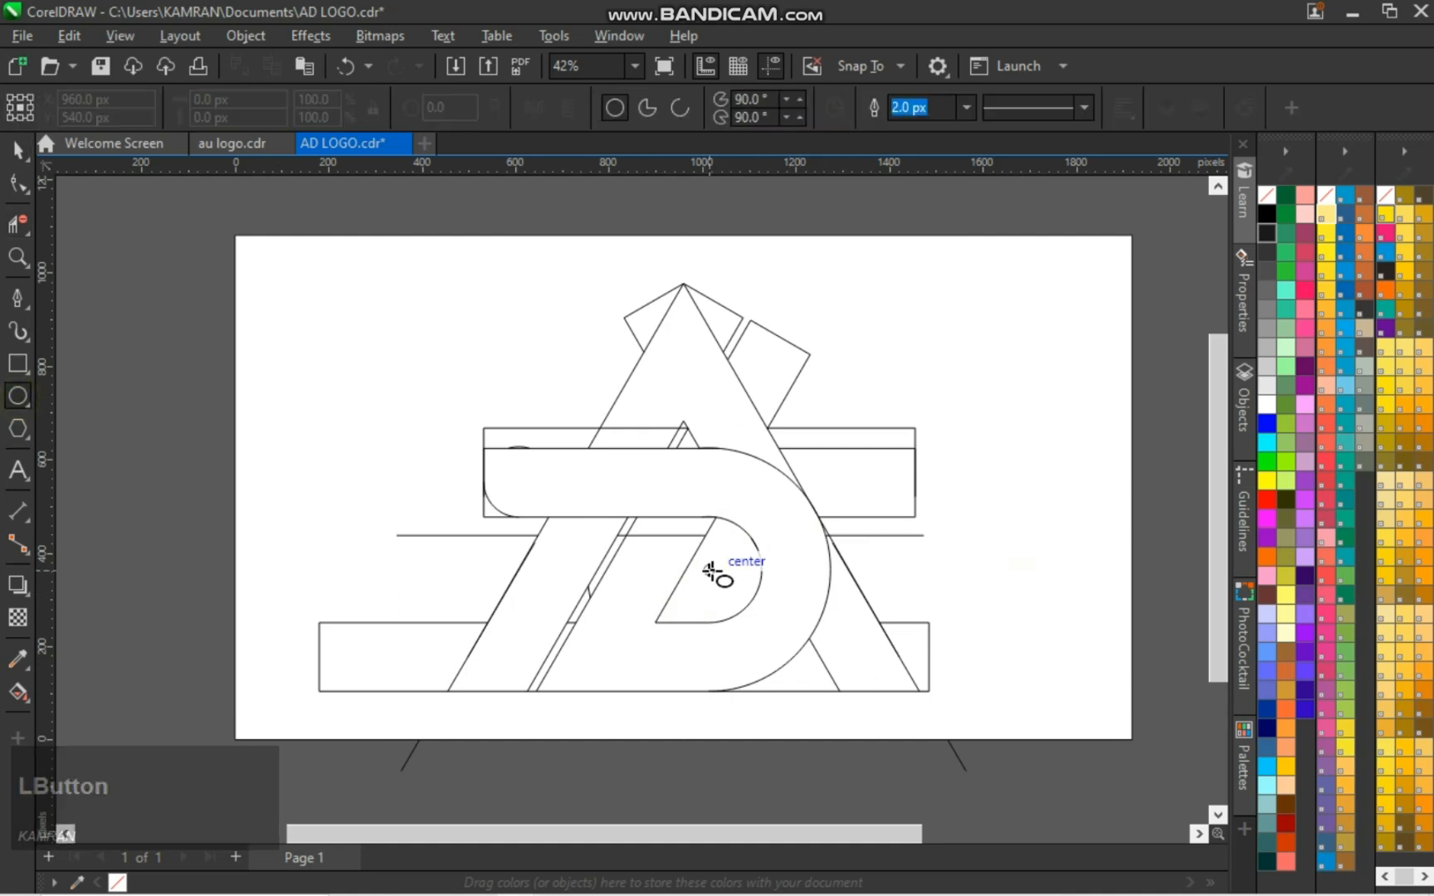
left_click_drag(712, 571, 848, 684)
key("space")
left_click(957, 561)
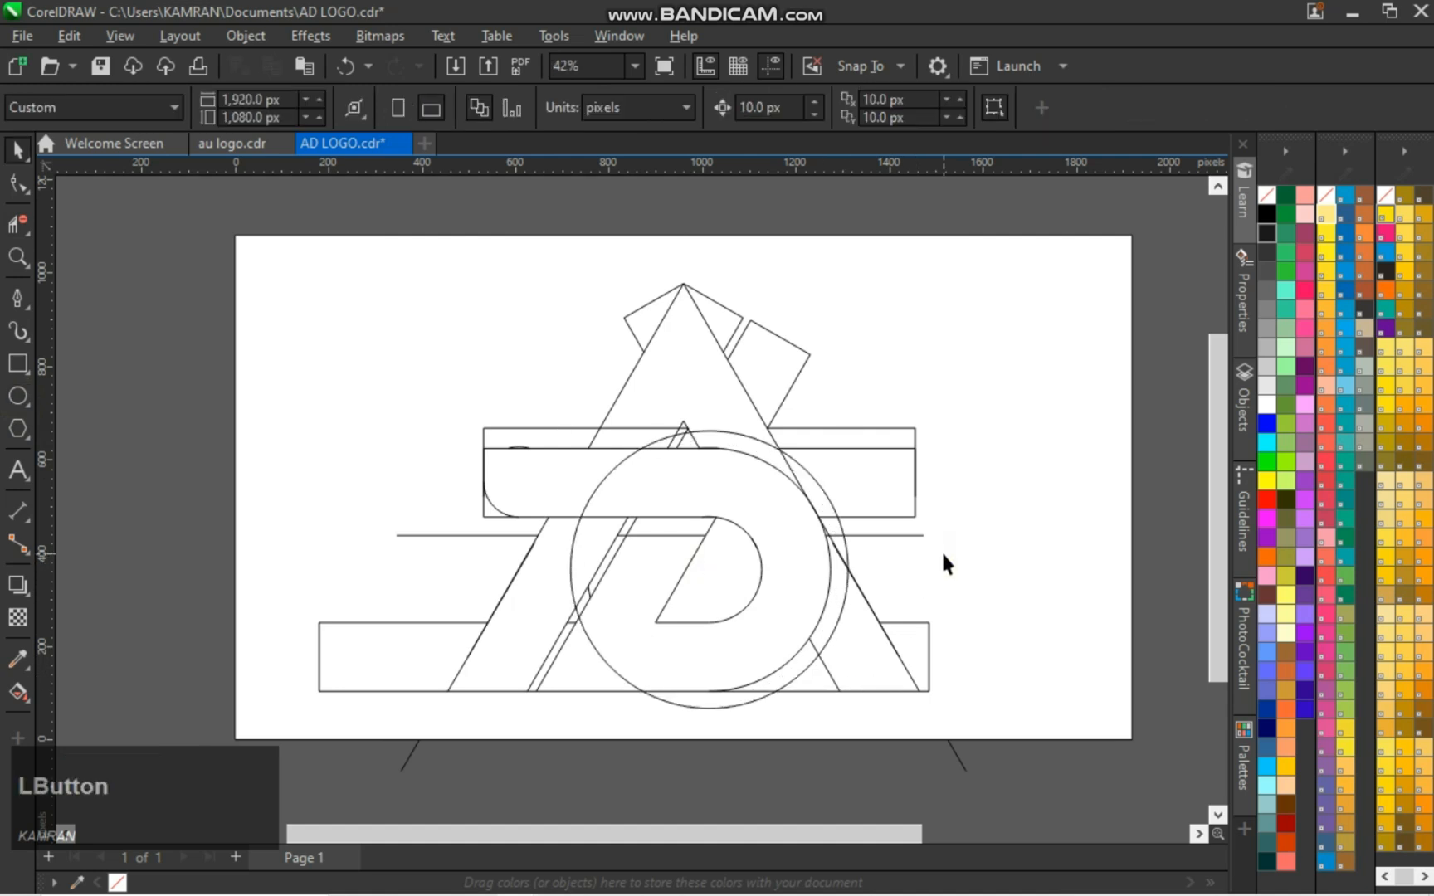
Delete the new circle's arcs inside the D and the bar ends protruding around the A's peak and sides
left_click(18, 225)
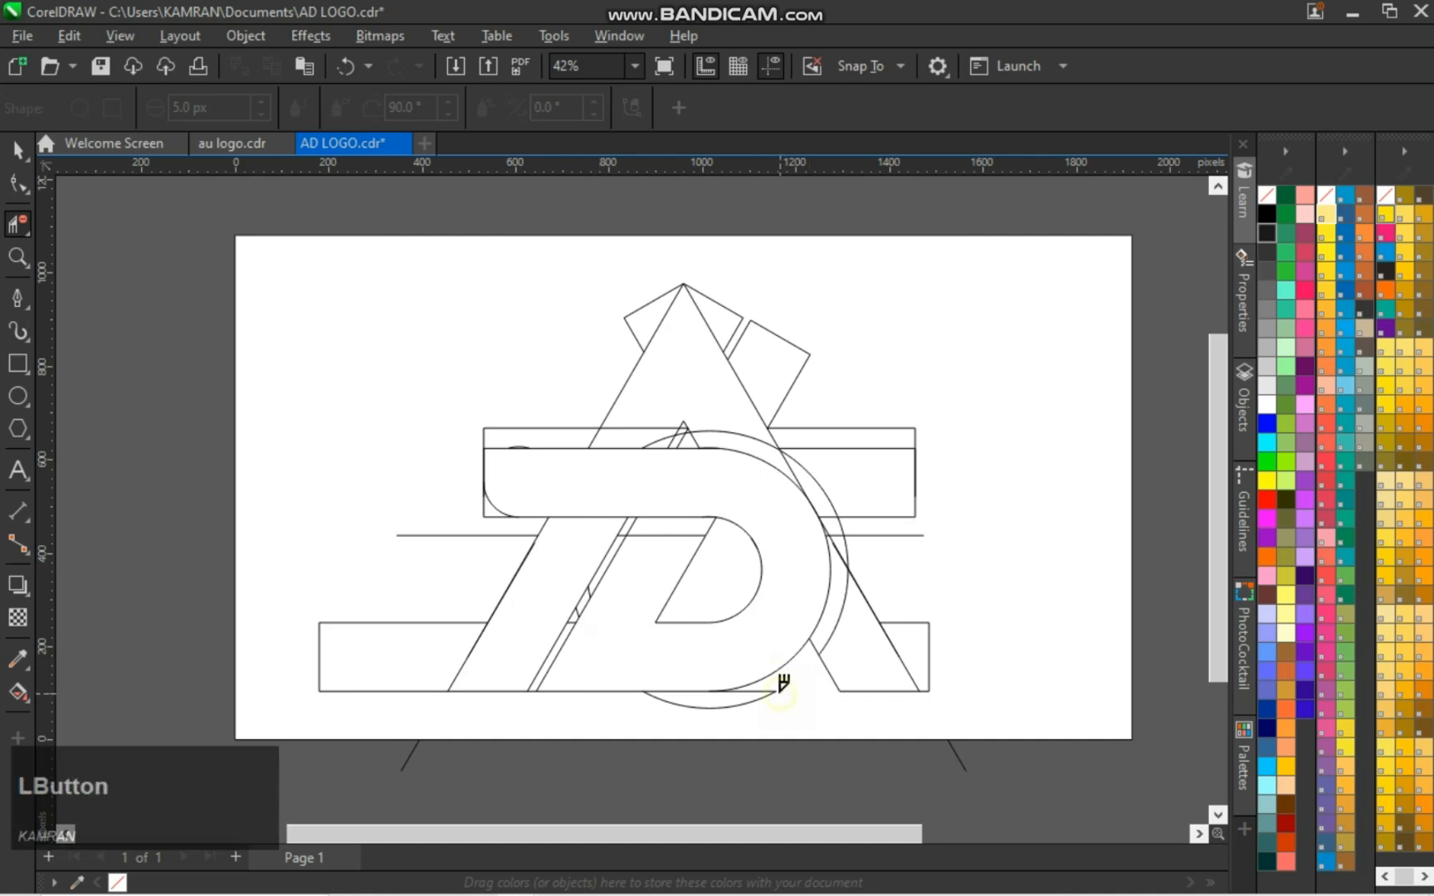
left_click_drag(891, 539, 891, 541)
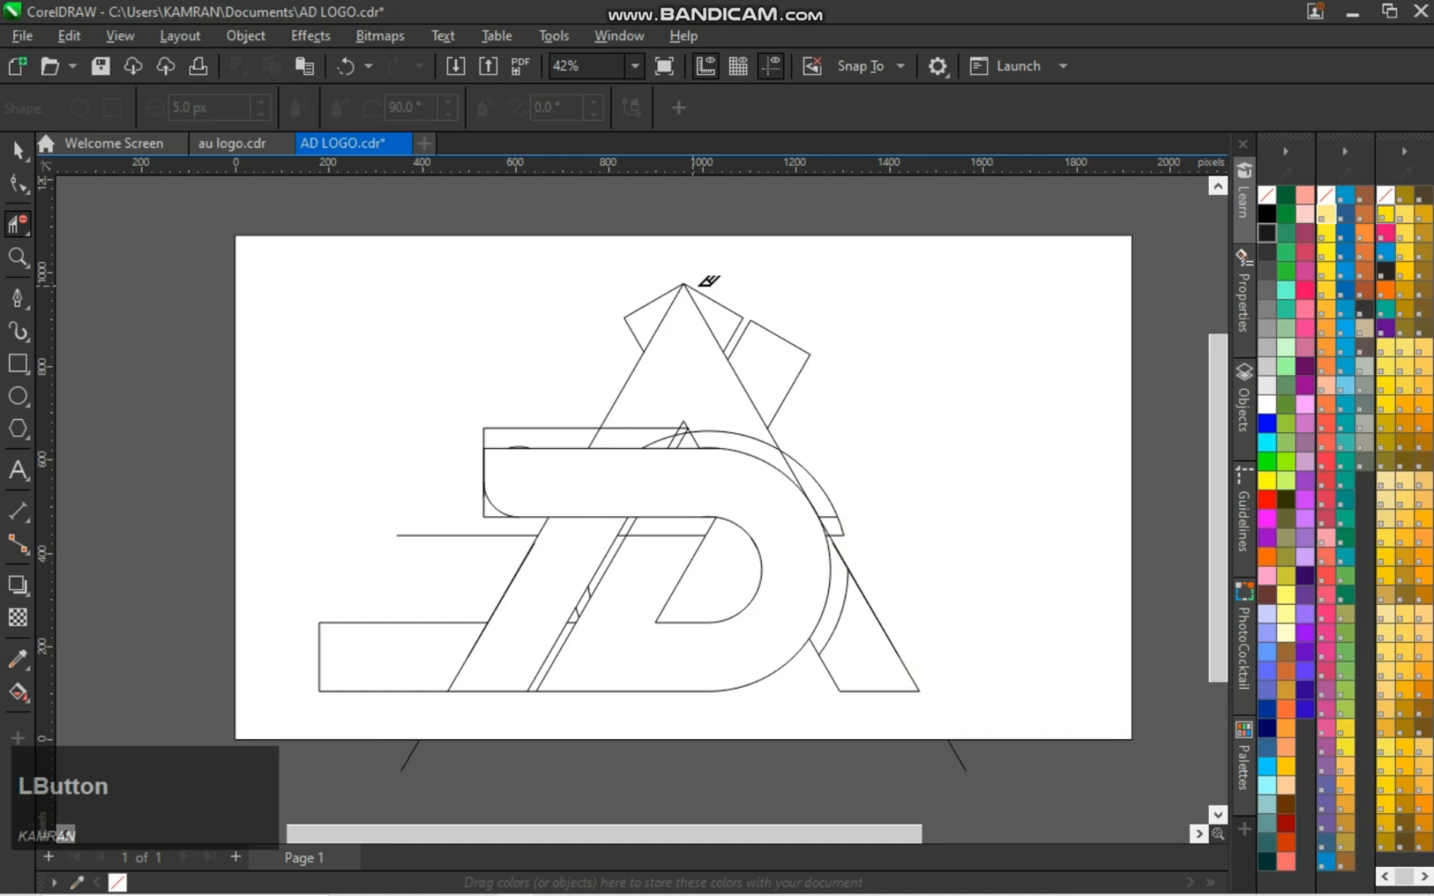
left_click_drag(788, 351, 792, 347)
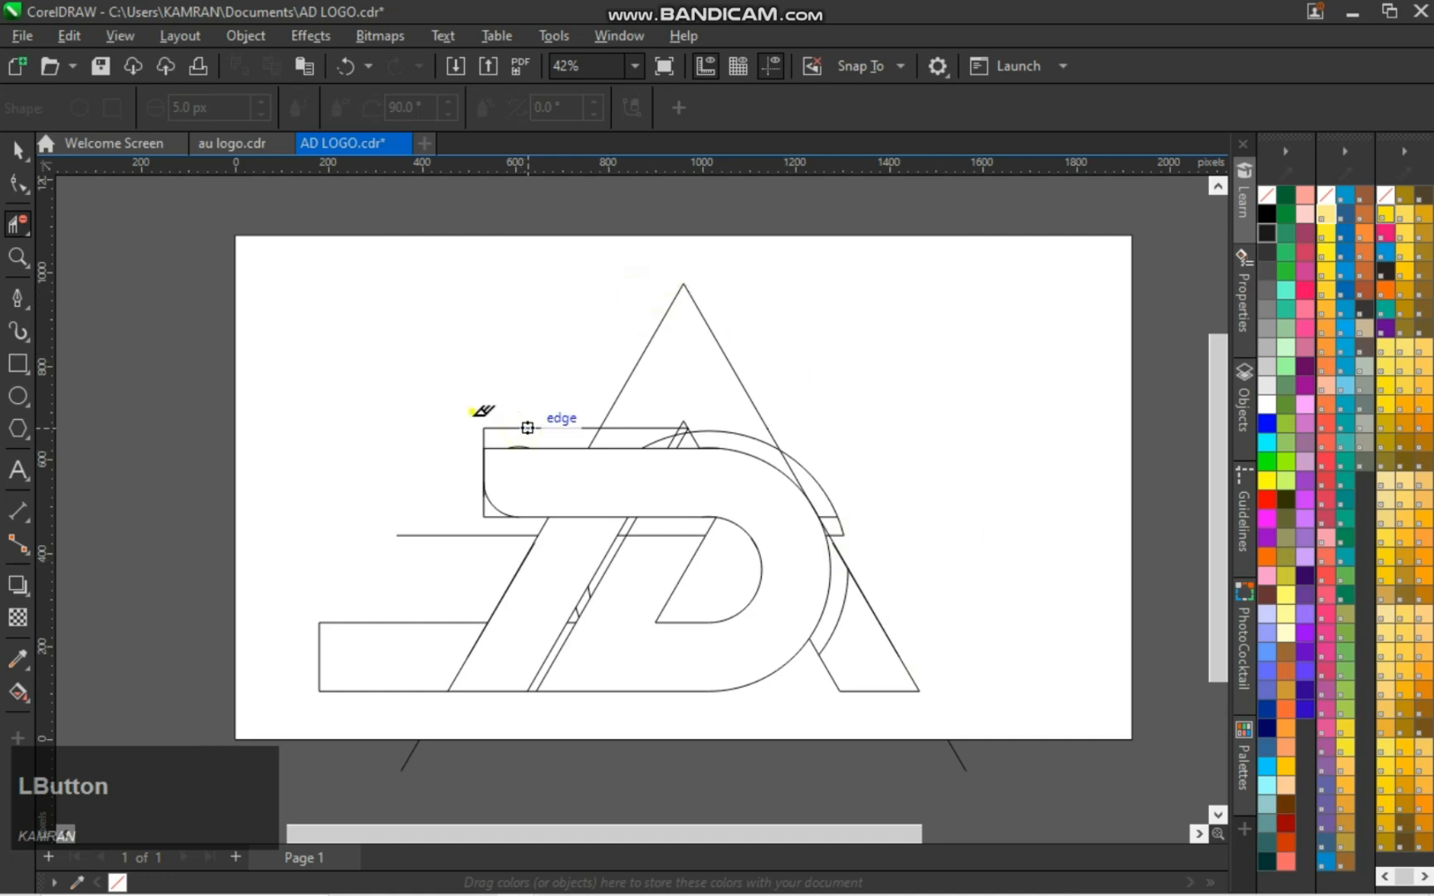
left_click_drag(512, 425, 573, 425)
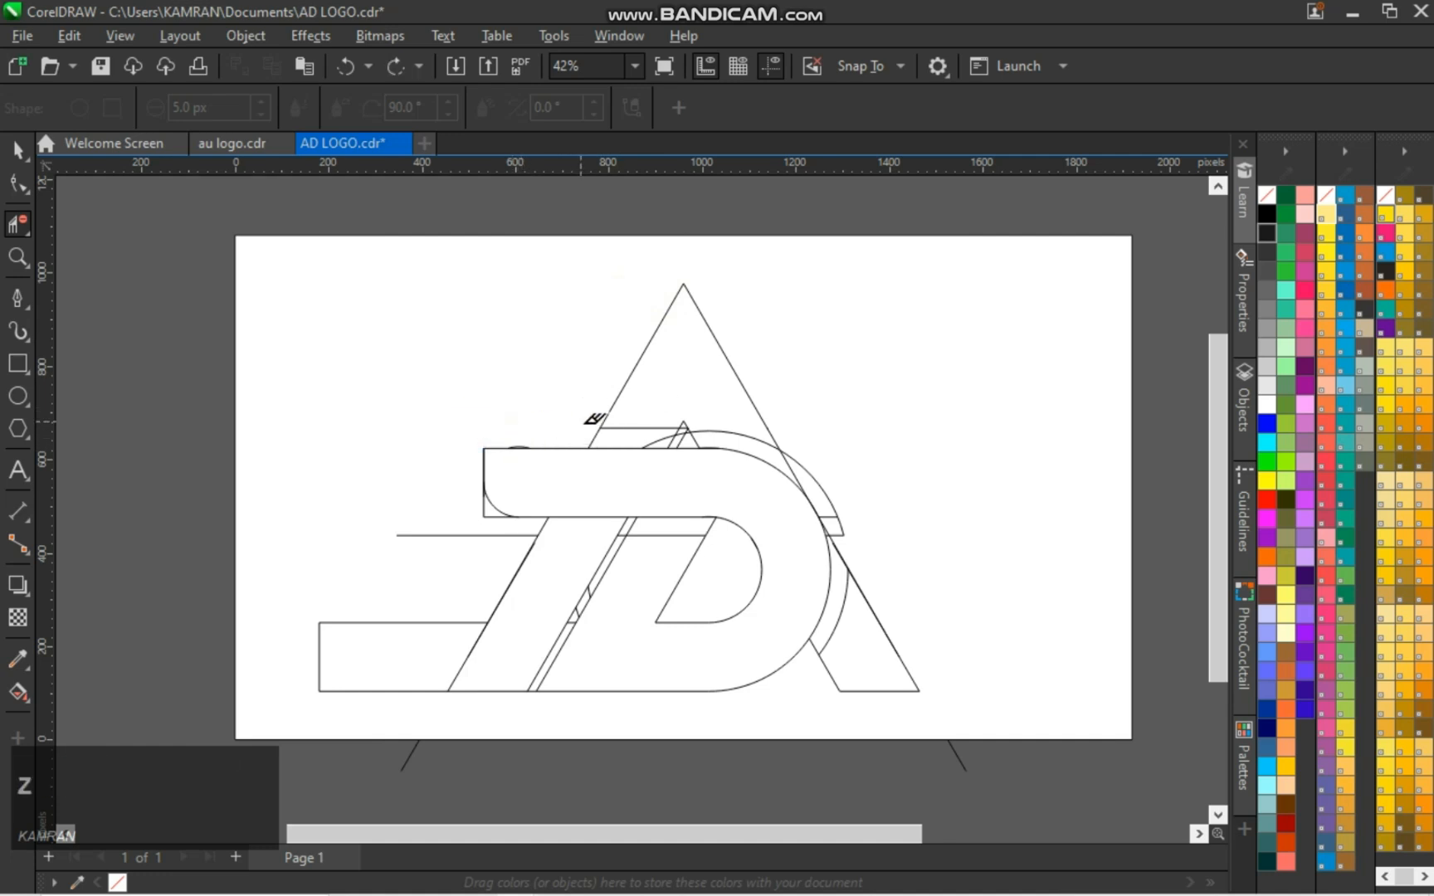
Delete the leftover corner and arc at the upper bar's left end and the larger circle's arc inside the A
scroll(580, 424, "up", 2)
left_click(426, 575)
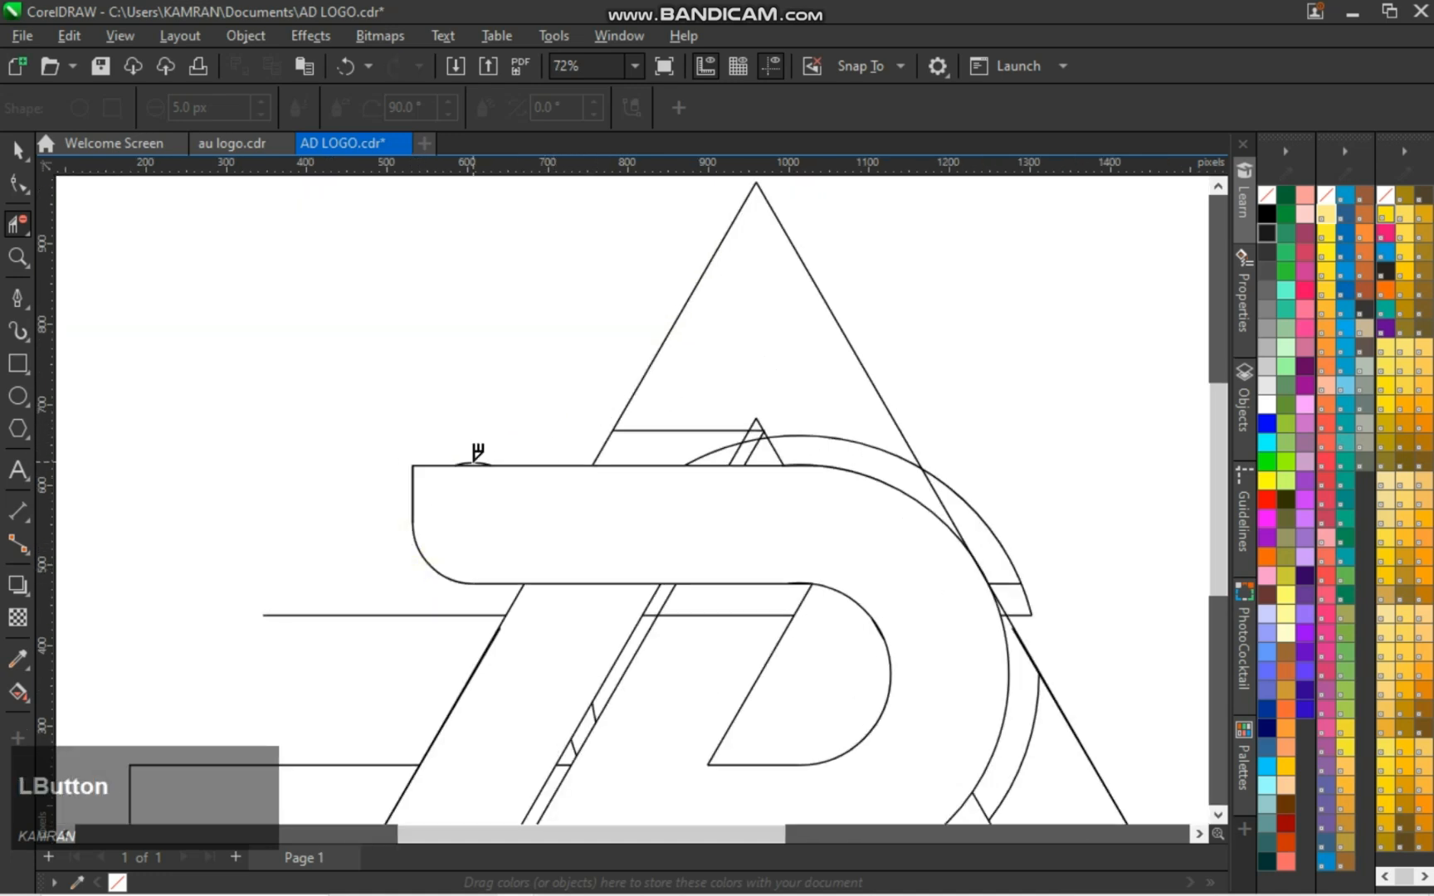
left_click(717, 450)
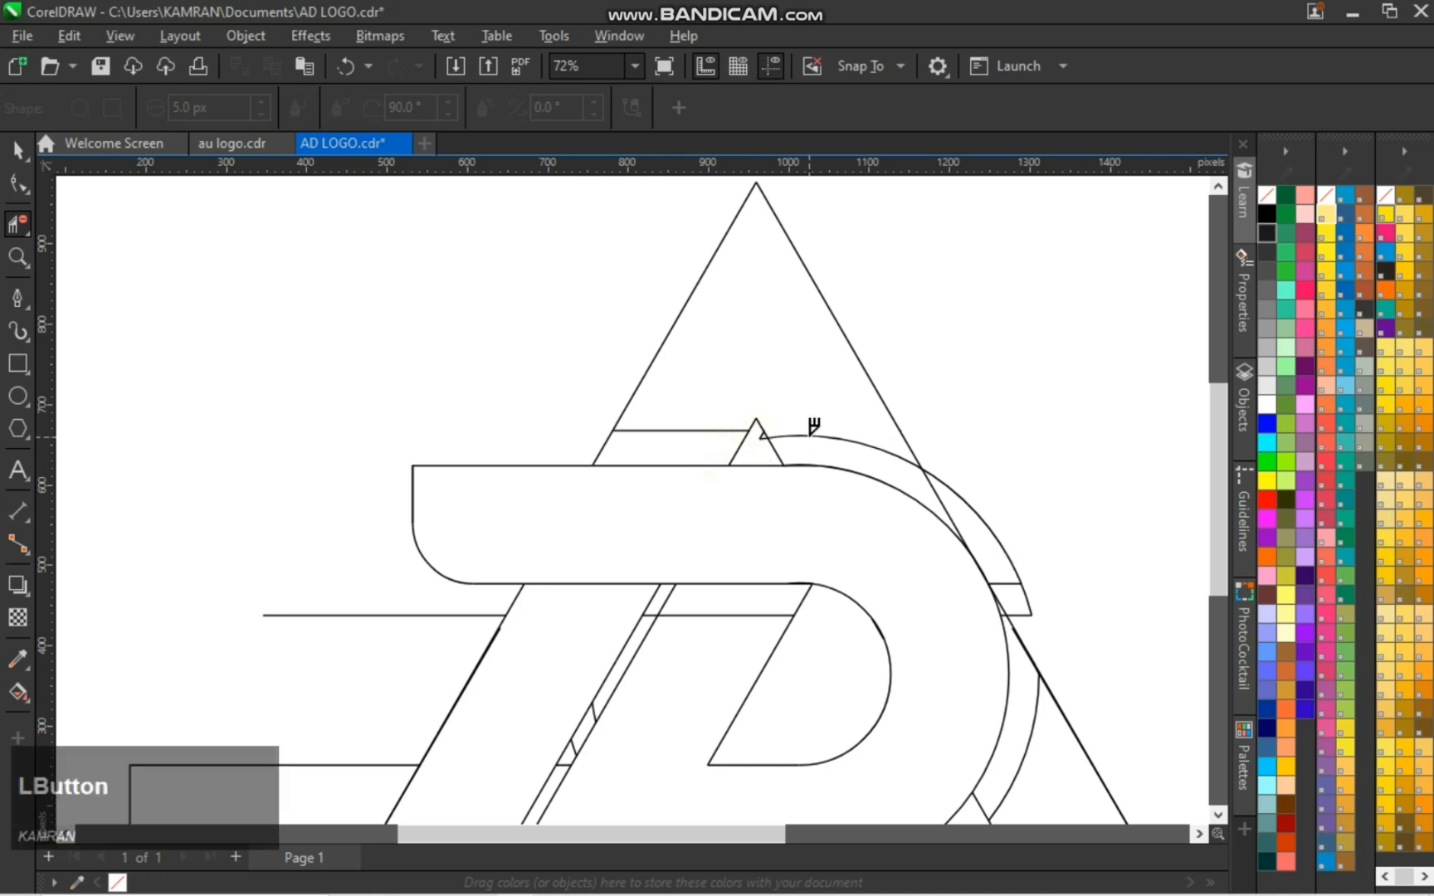
scroll(1050, 474, "down", 2)
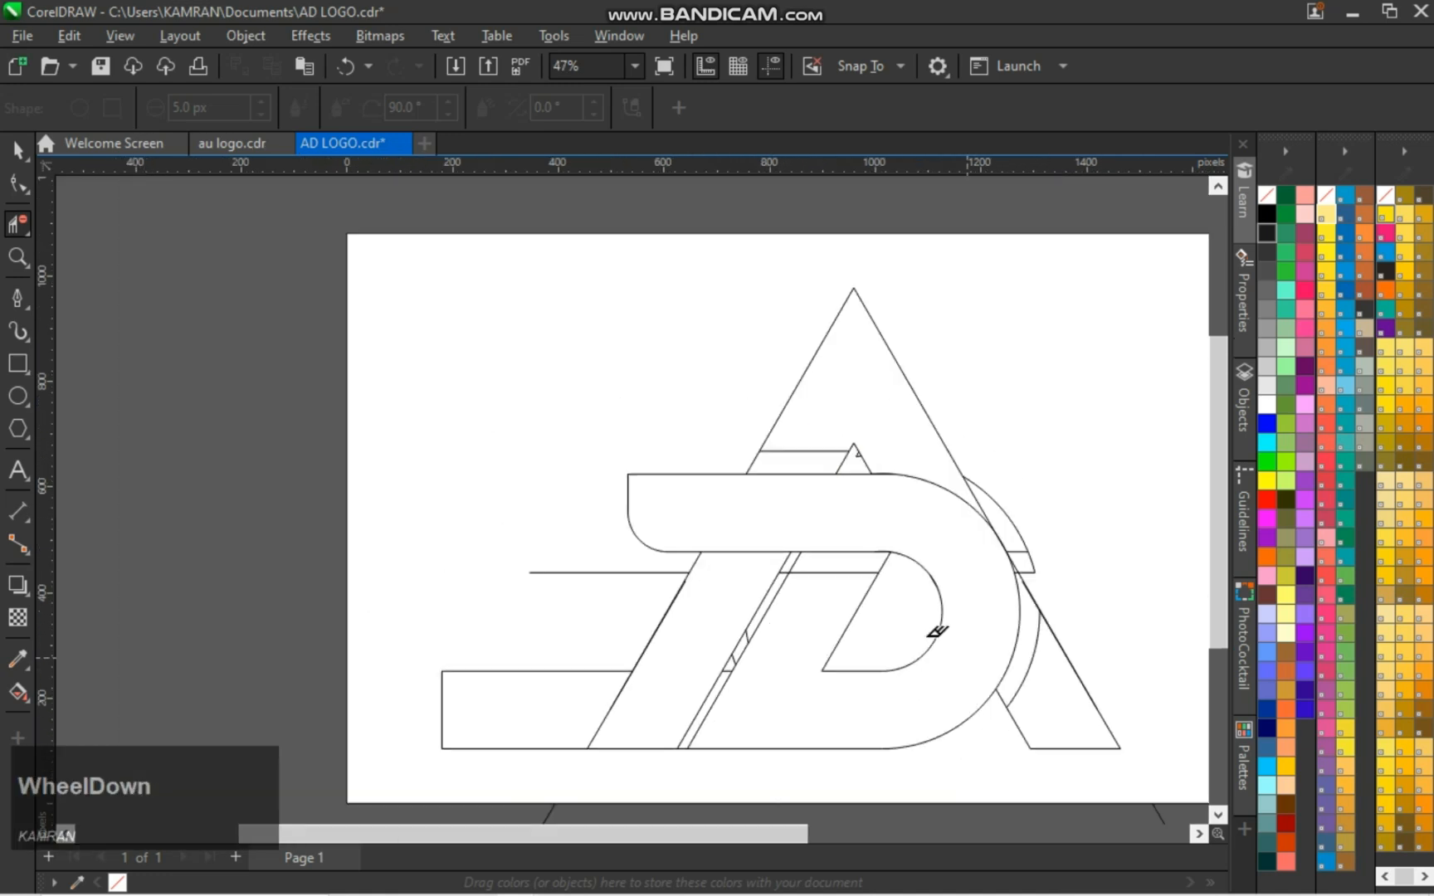
left_click(660, 626)
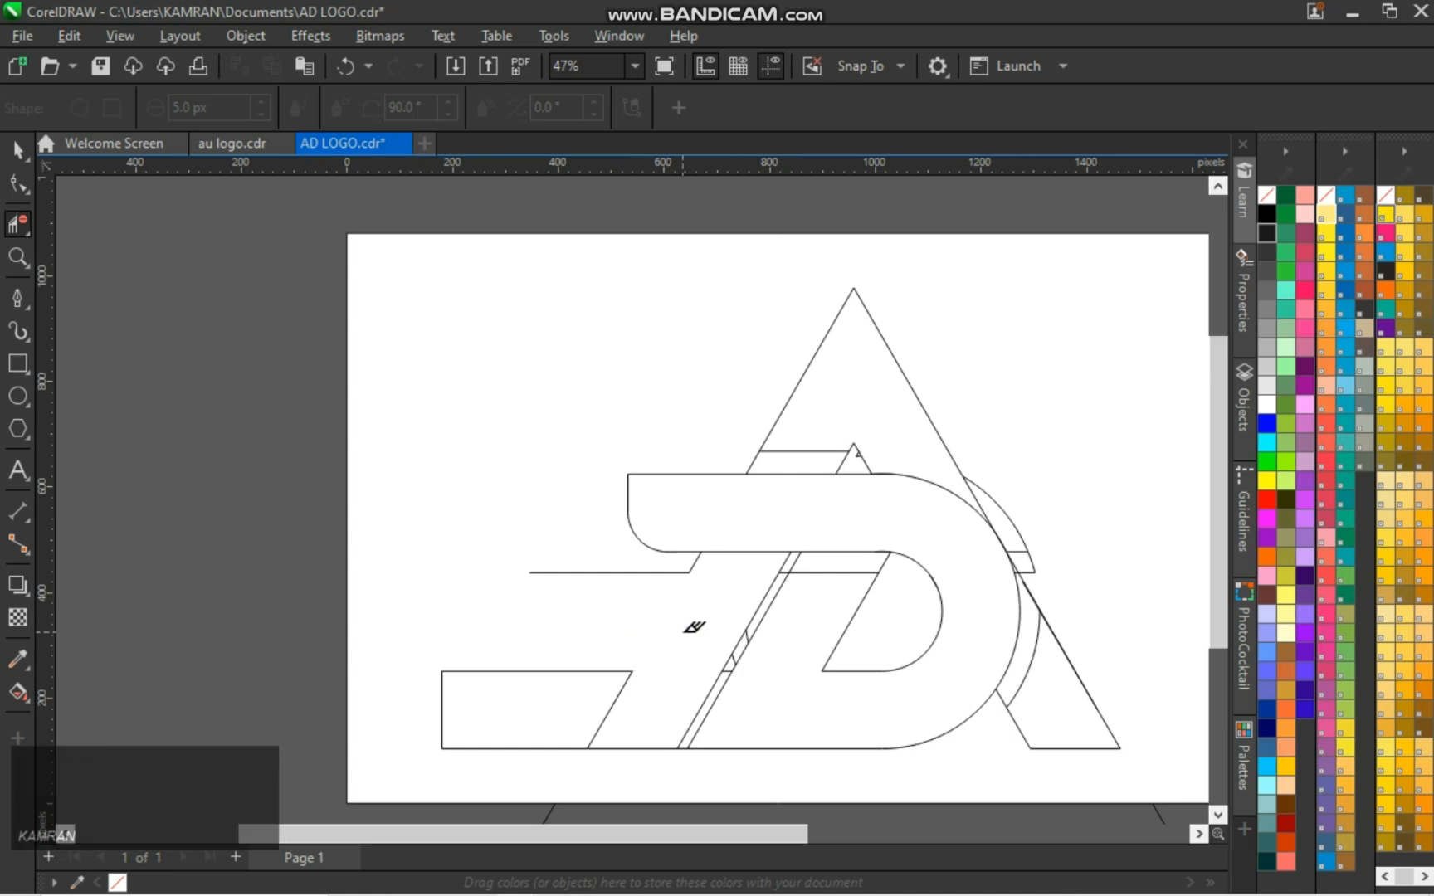
left_click(1027, 427)
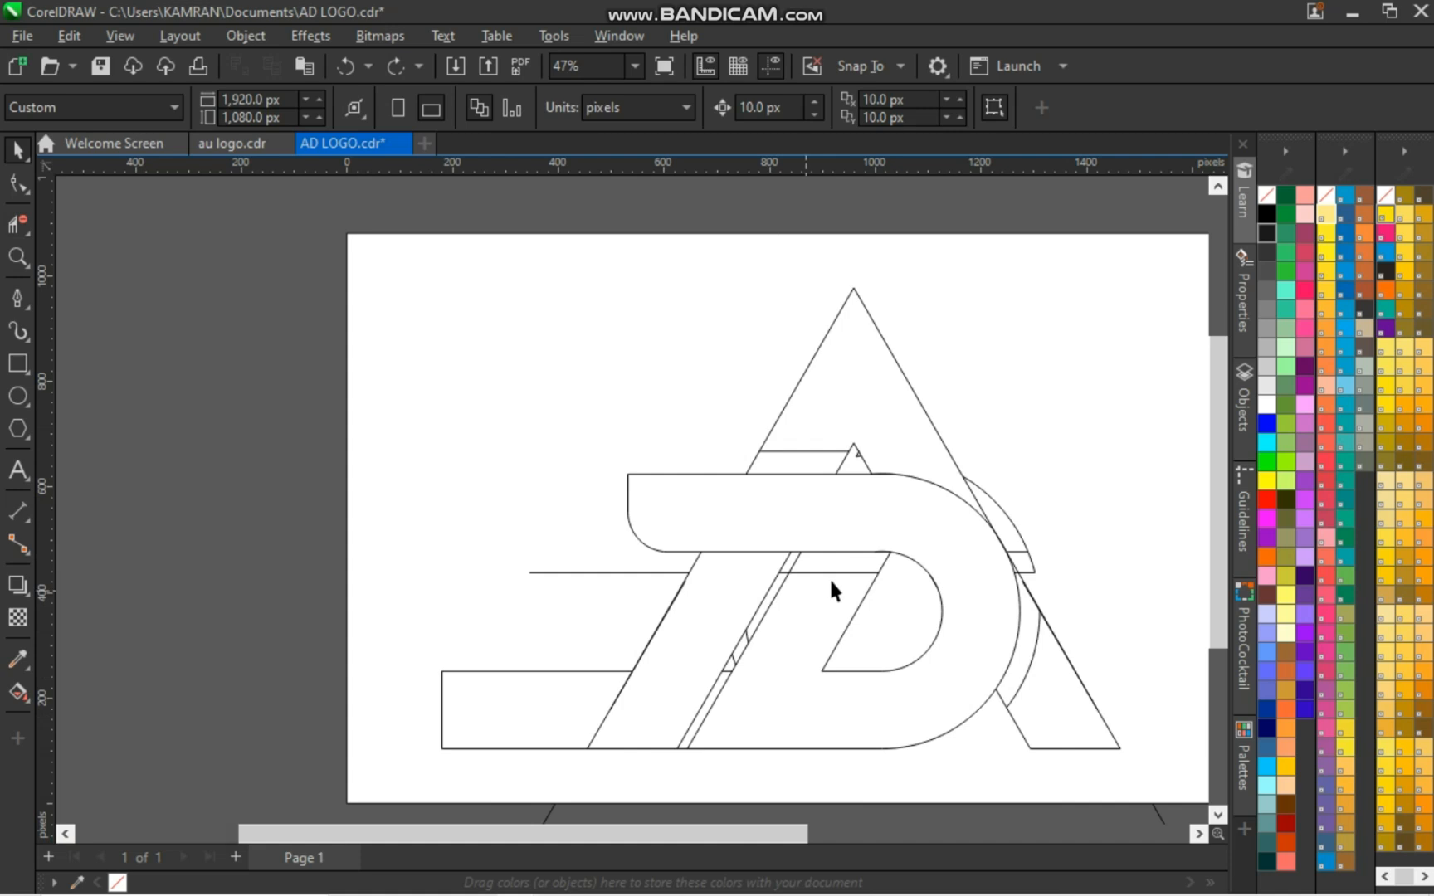
Smart-fill the left slanted bar, the A's upper triangle, its right foot and the D with blue-grey
left_click(19, 691)
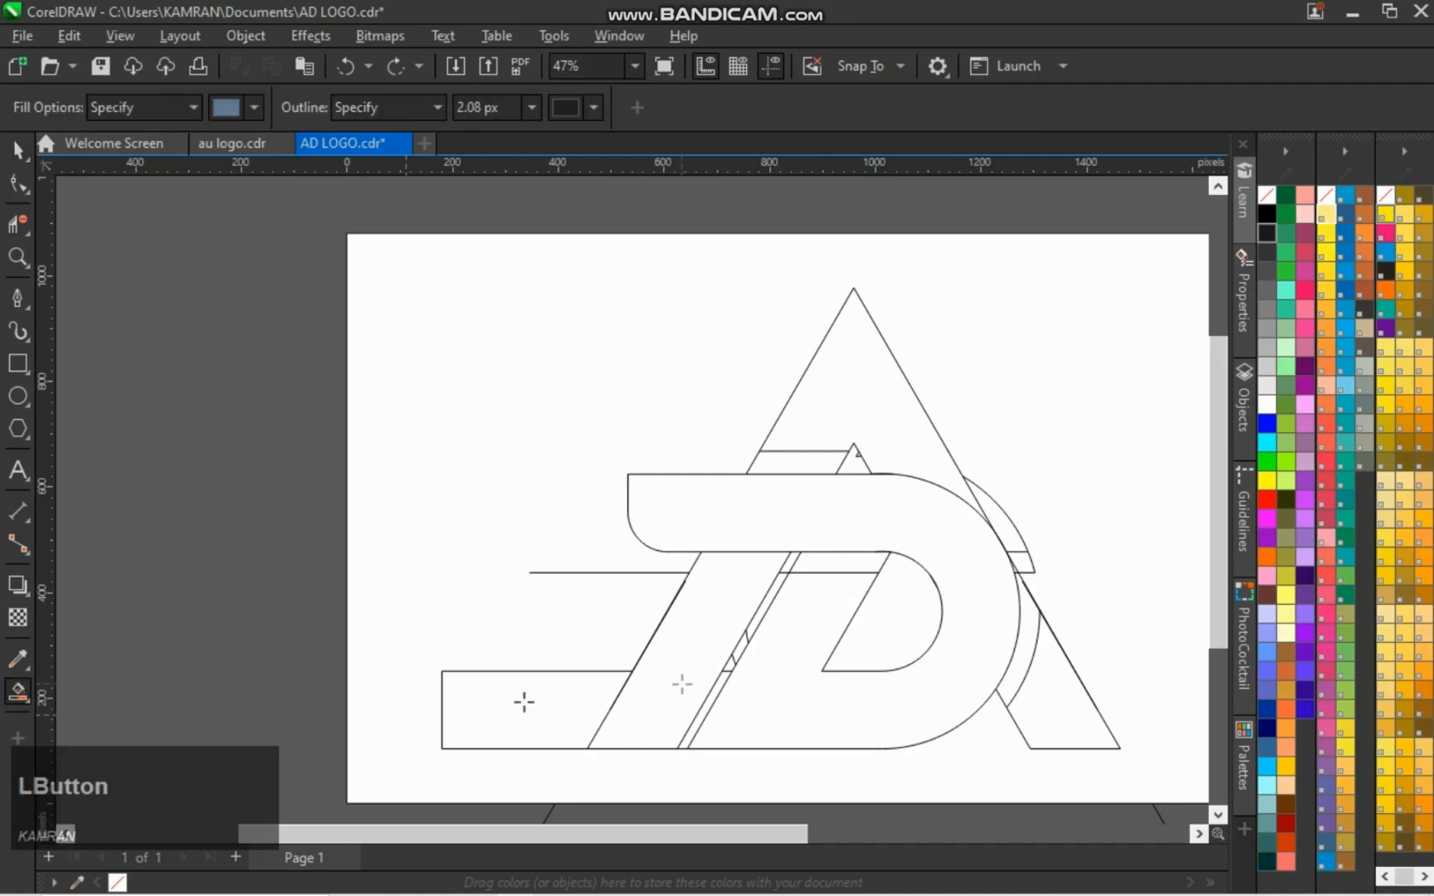
left_click(682, 684)
left_click(778, 458)
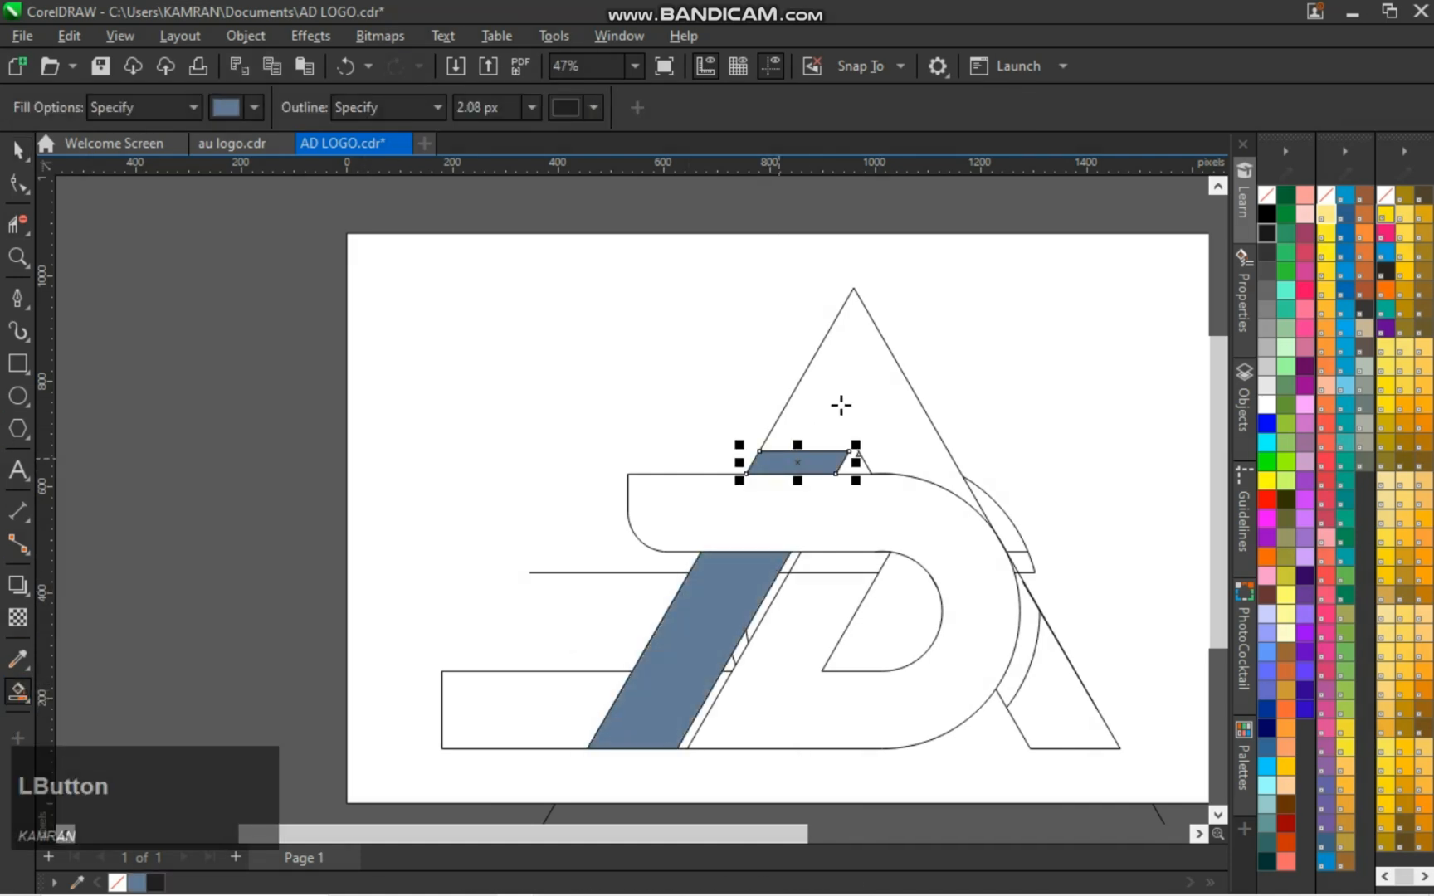
left_click(967, 519)
left_click(1035, 663)
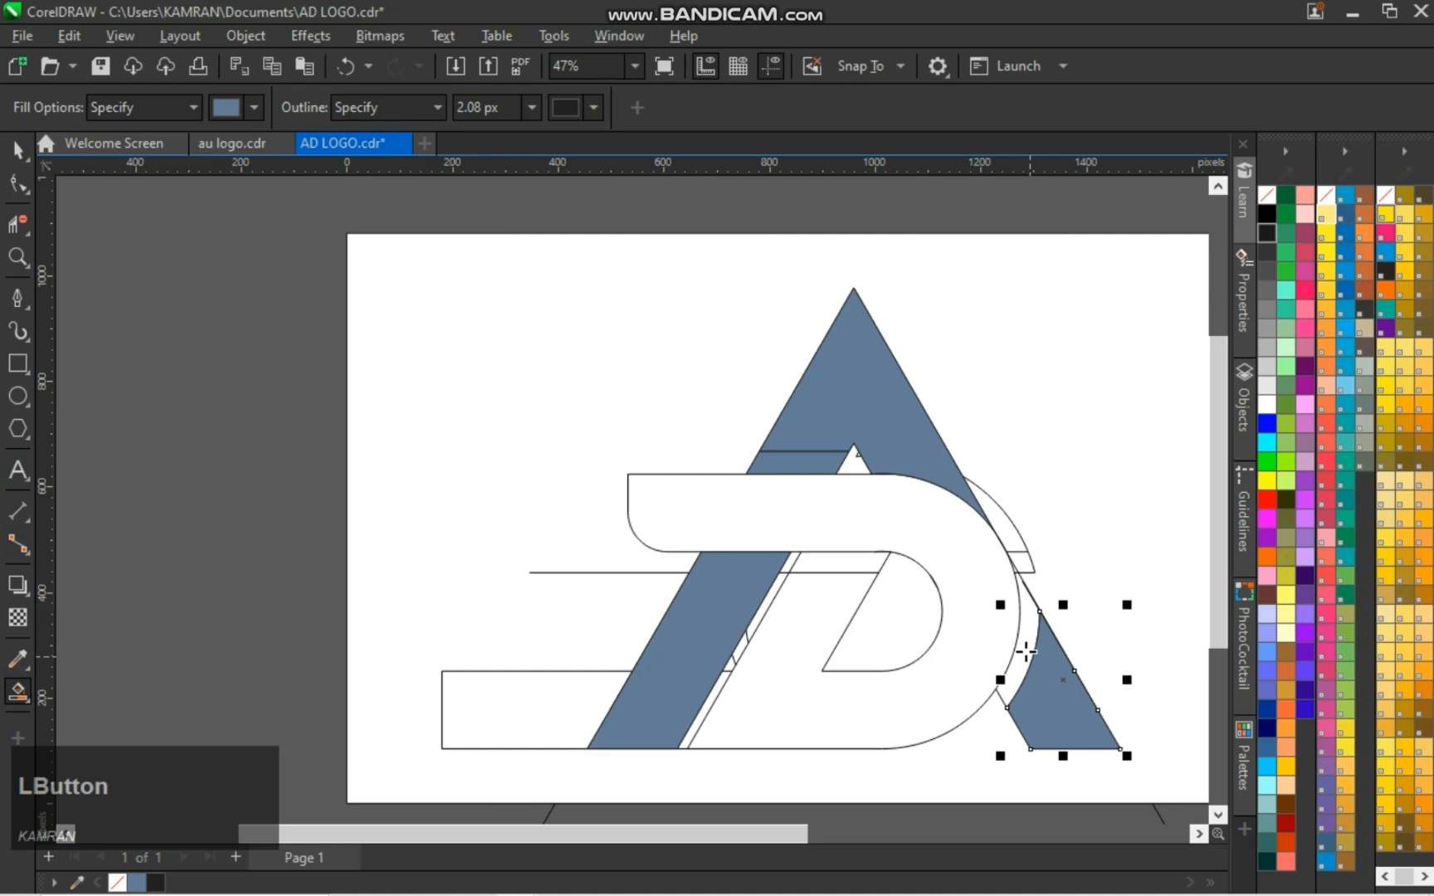
left_click(967, 664)
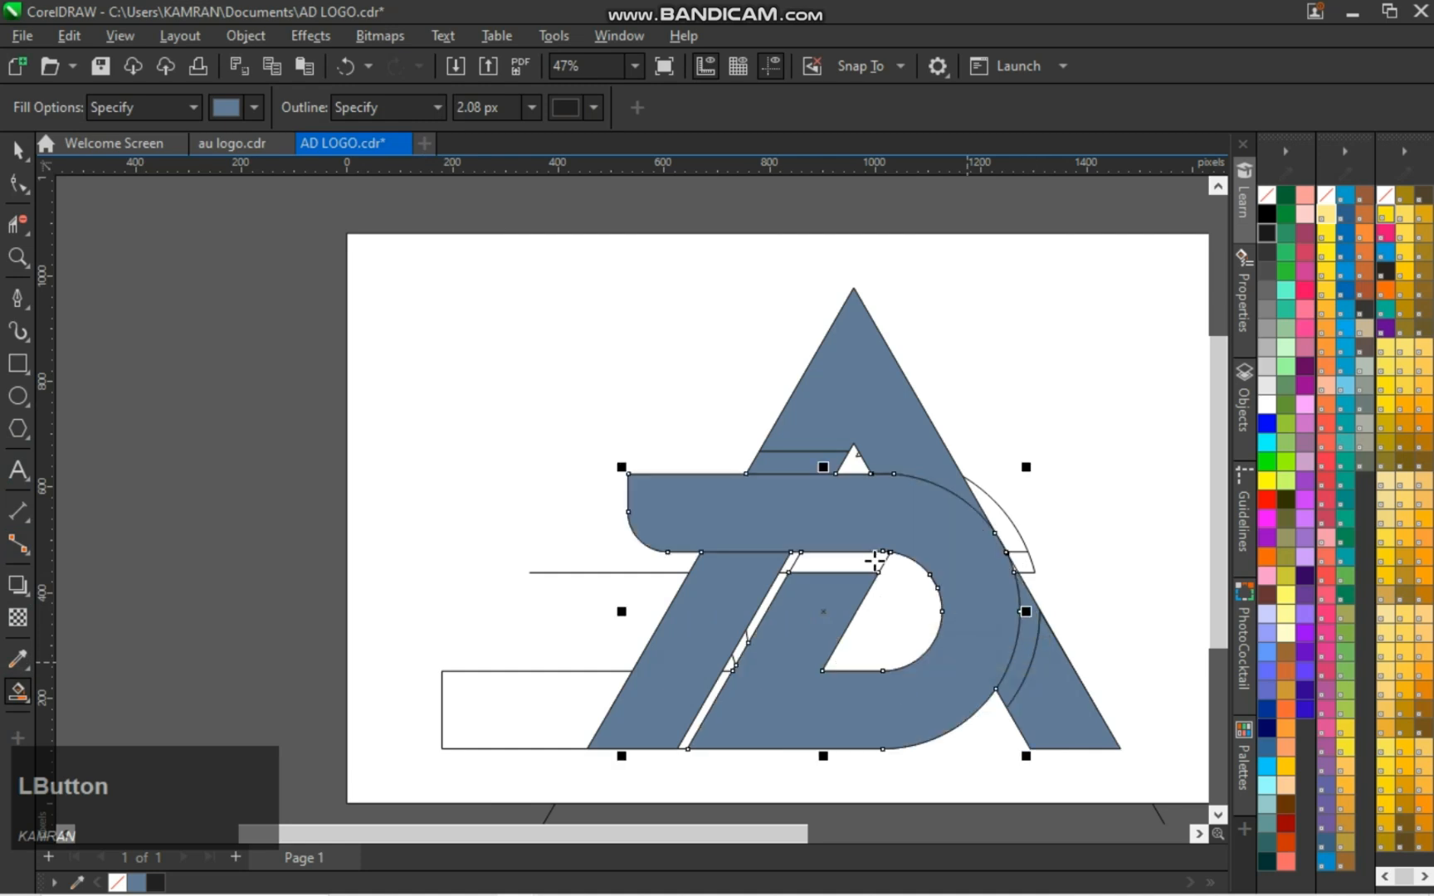
key("space")
left_click(1060, 427)
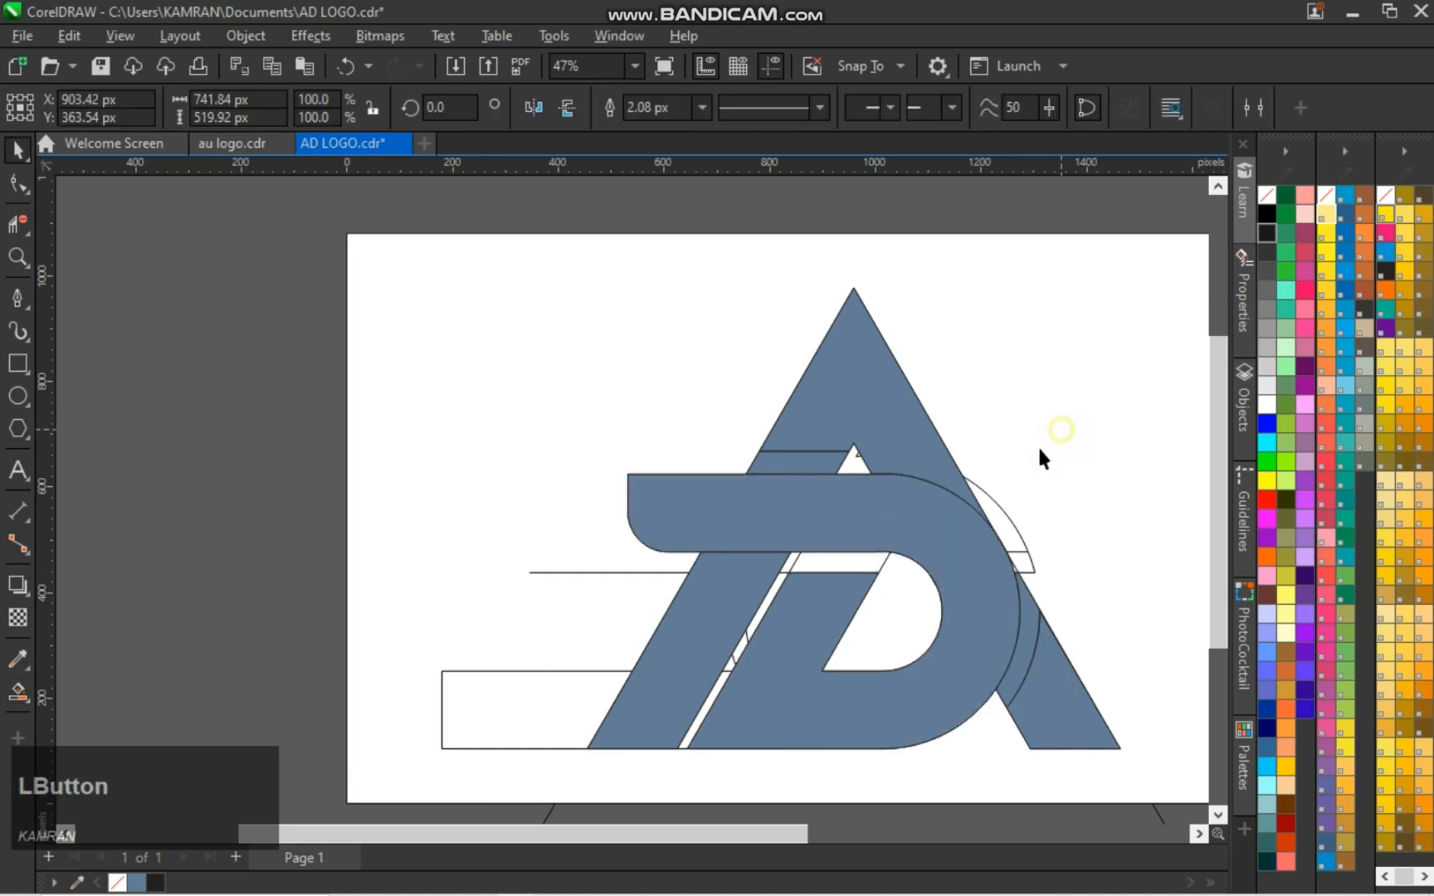
Select the filled A and D pieces and take them off the construction outlines
left_click(841, 516)
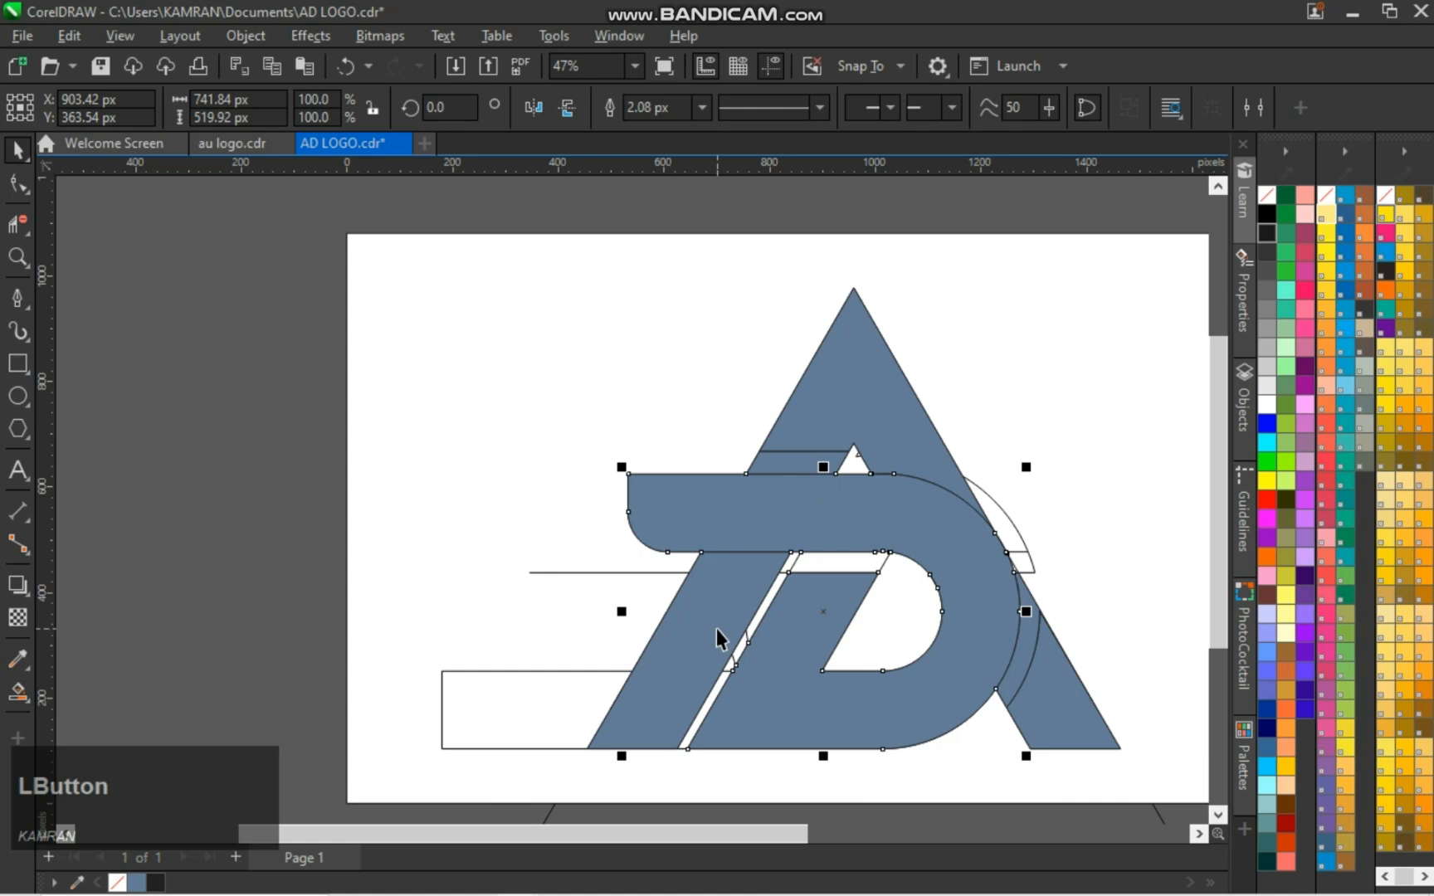
left_click(717, 629, "shift")
left_click(884, 406)
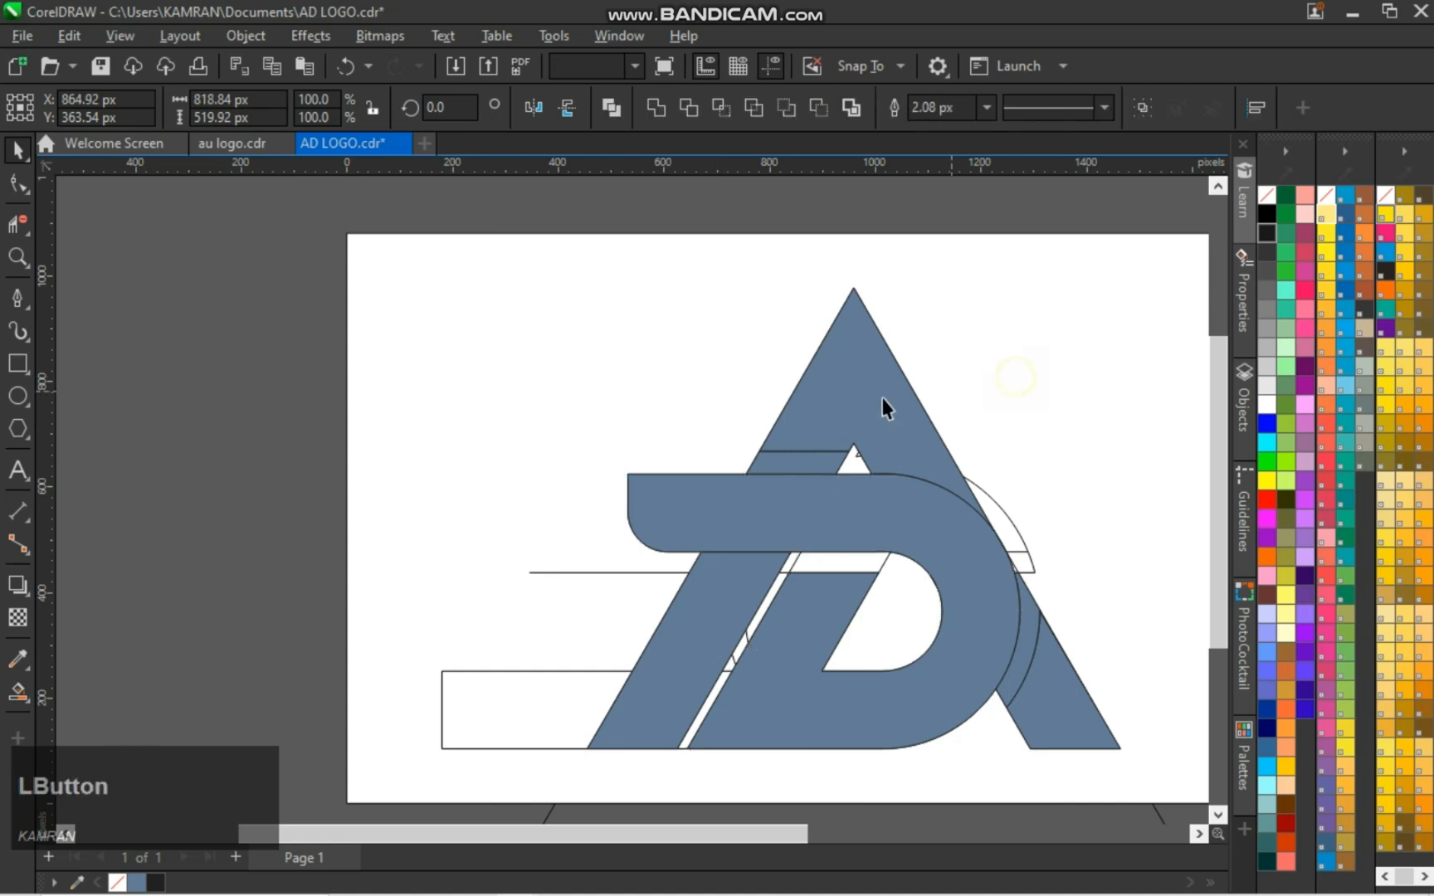
left_click(1062, 702, "shift")
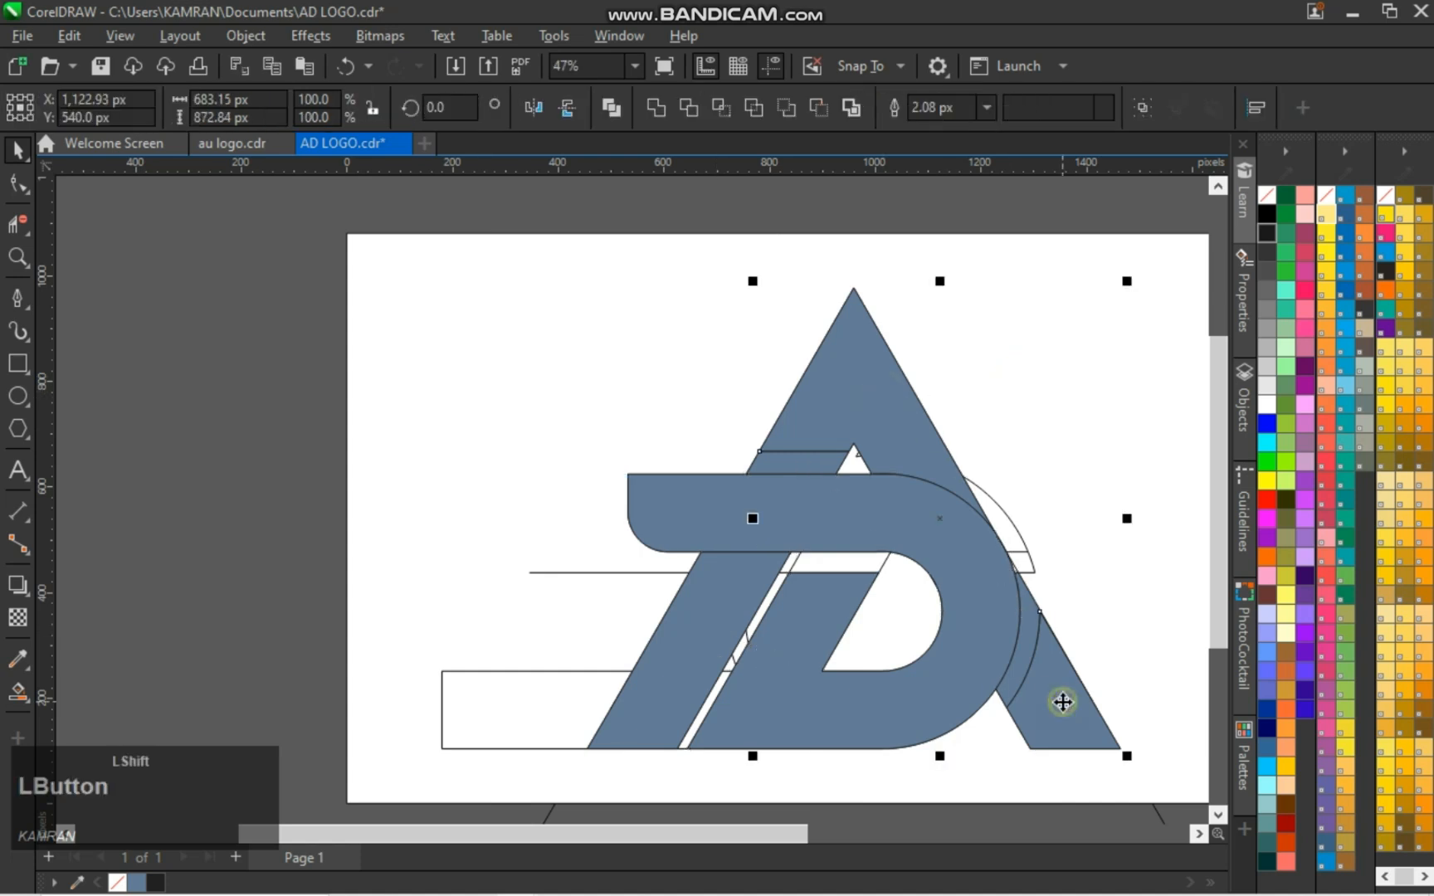
left_click(979, 668, "shift")
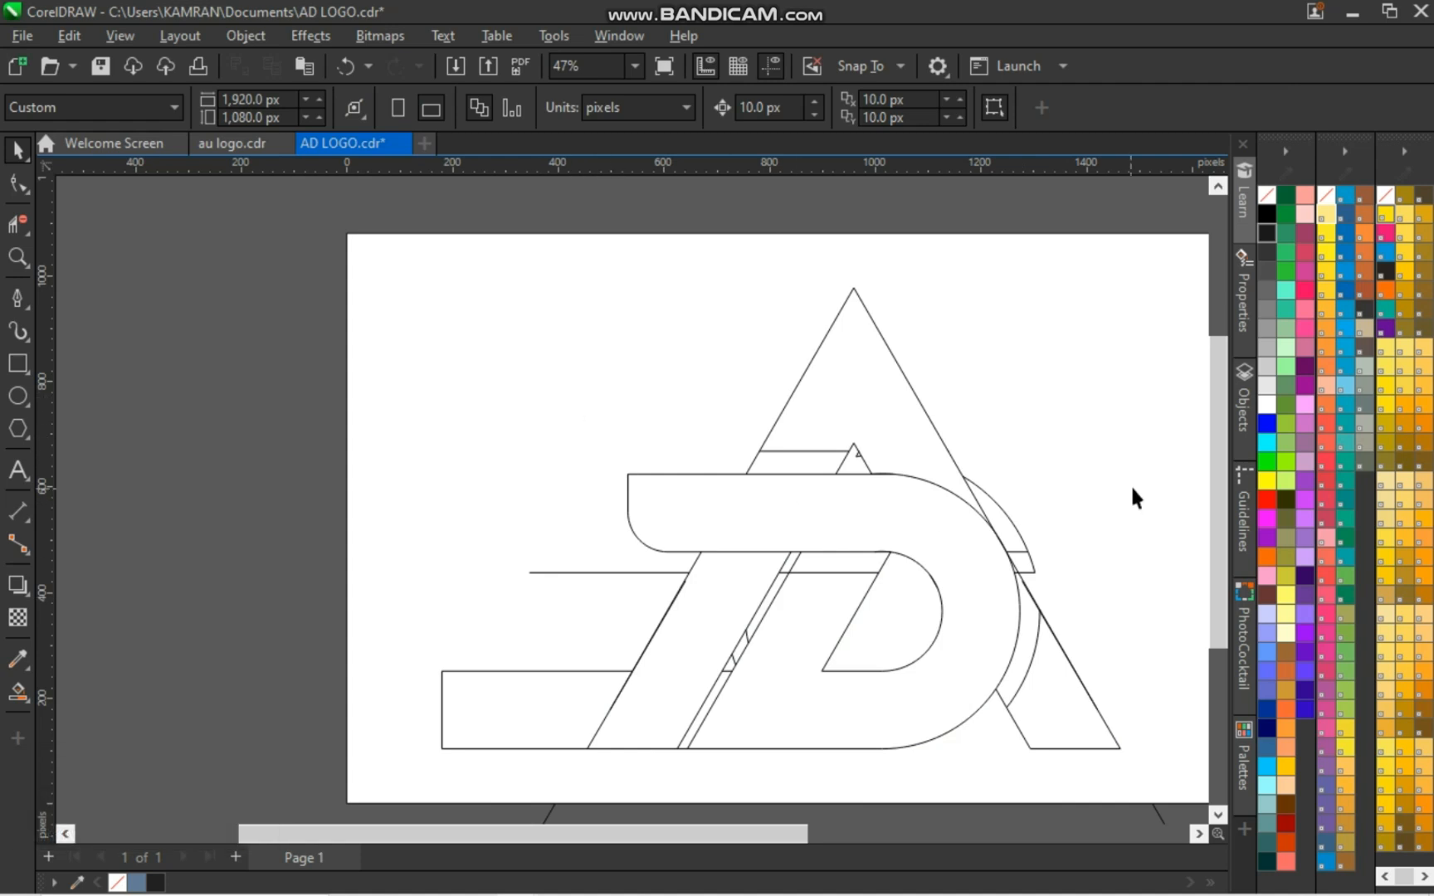
left_click(1064, 527)
scroll(1005, 521, "down", 1)
key("ctrl")
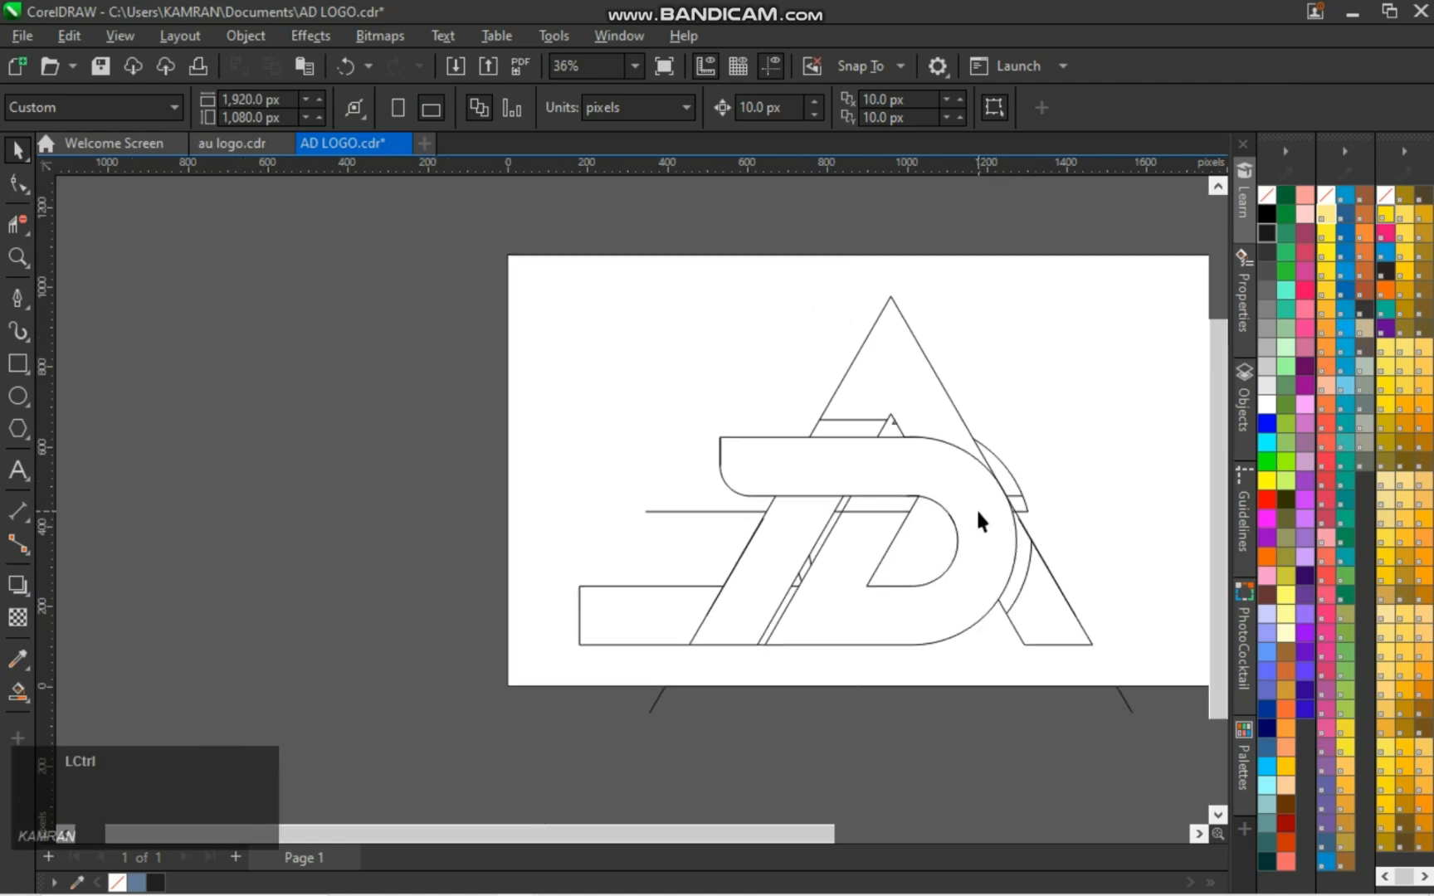
Delete all the construction outlines and paste the blue-grey A and D pieces back onto the empty page
key("ctrl+a")
key("Delete")
left_click(790, 486)
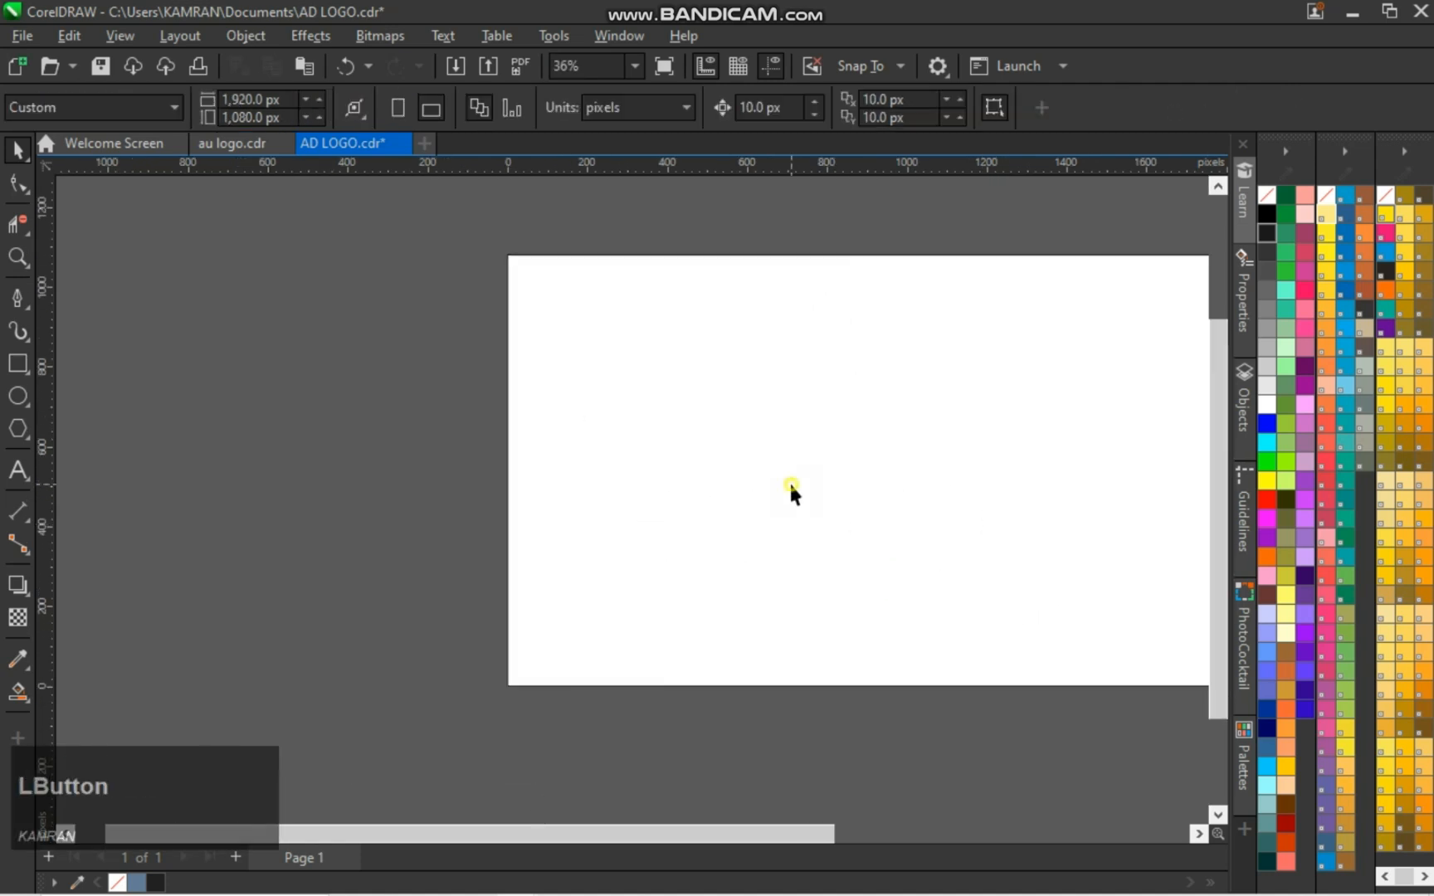
key("ctrl+v")
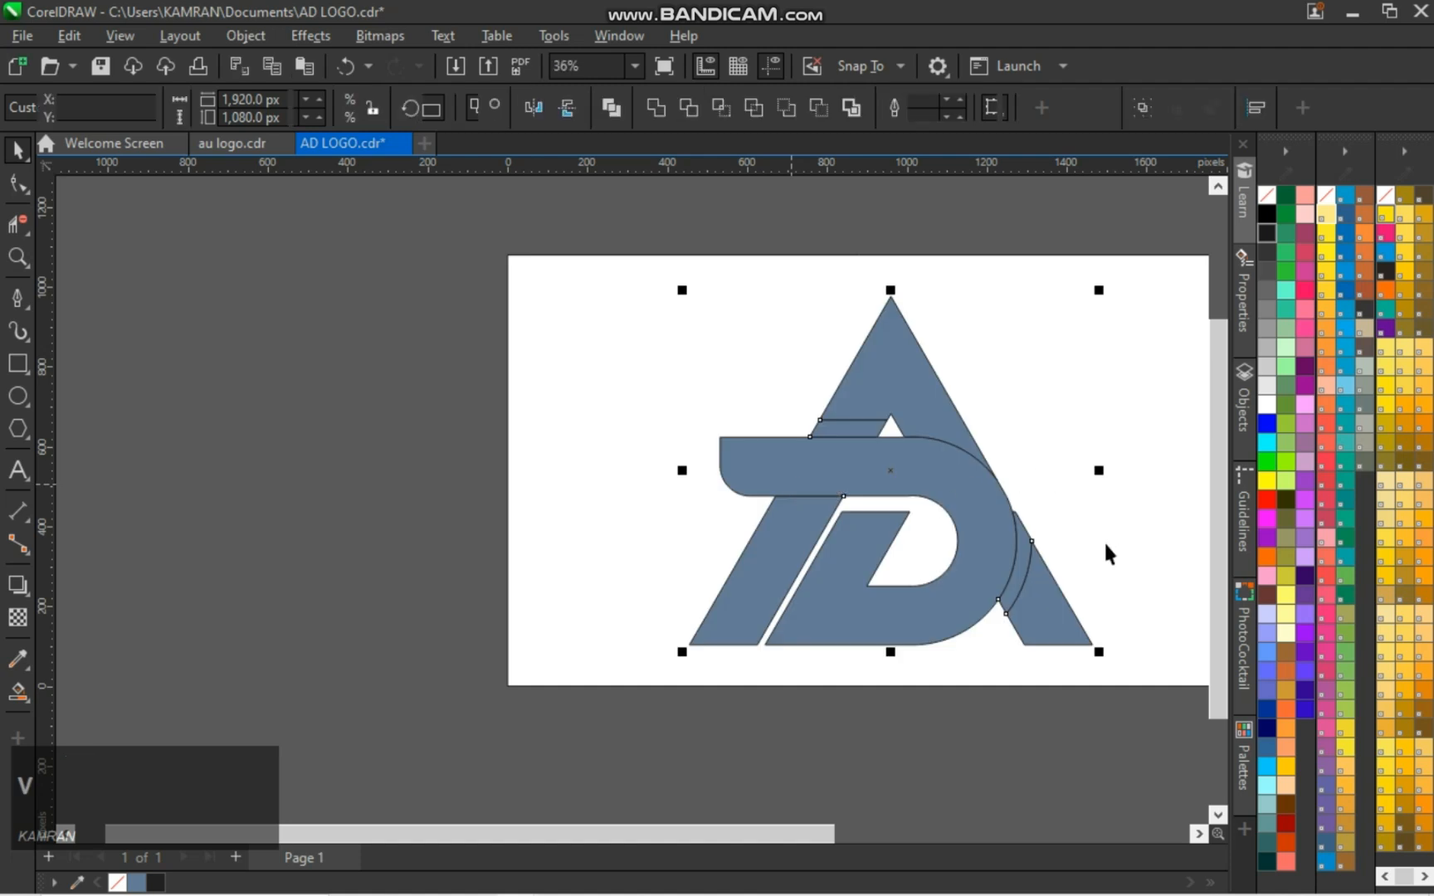
left_click(1104, 540)
key("F4")
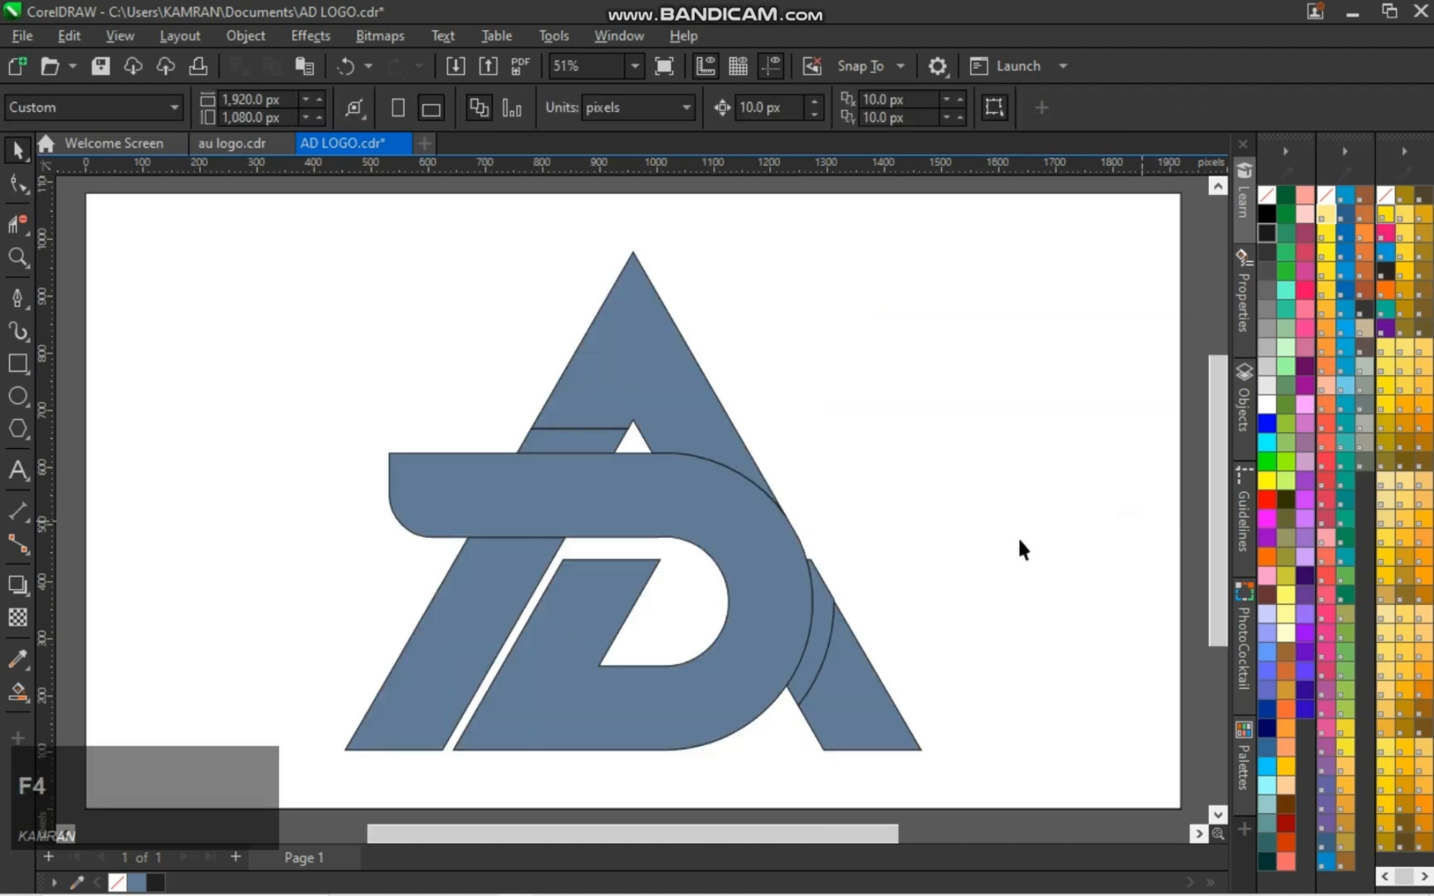
scroll(937, 533, "down", 1)
left_click(215, 541)
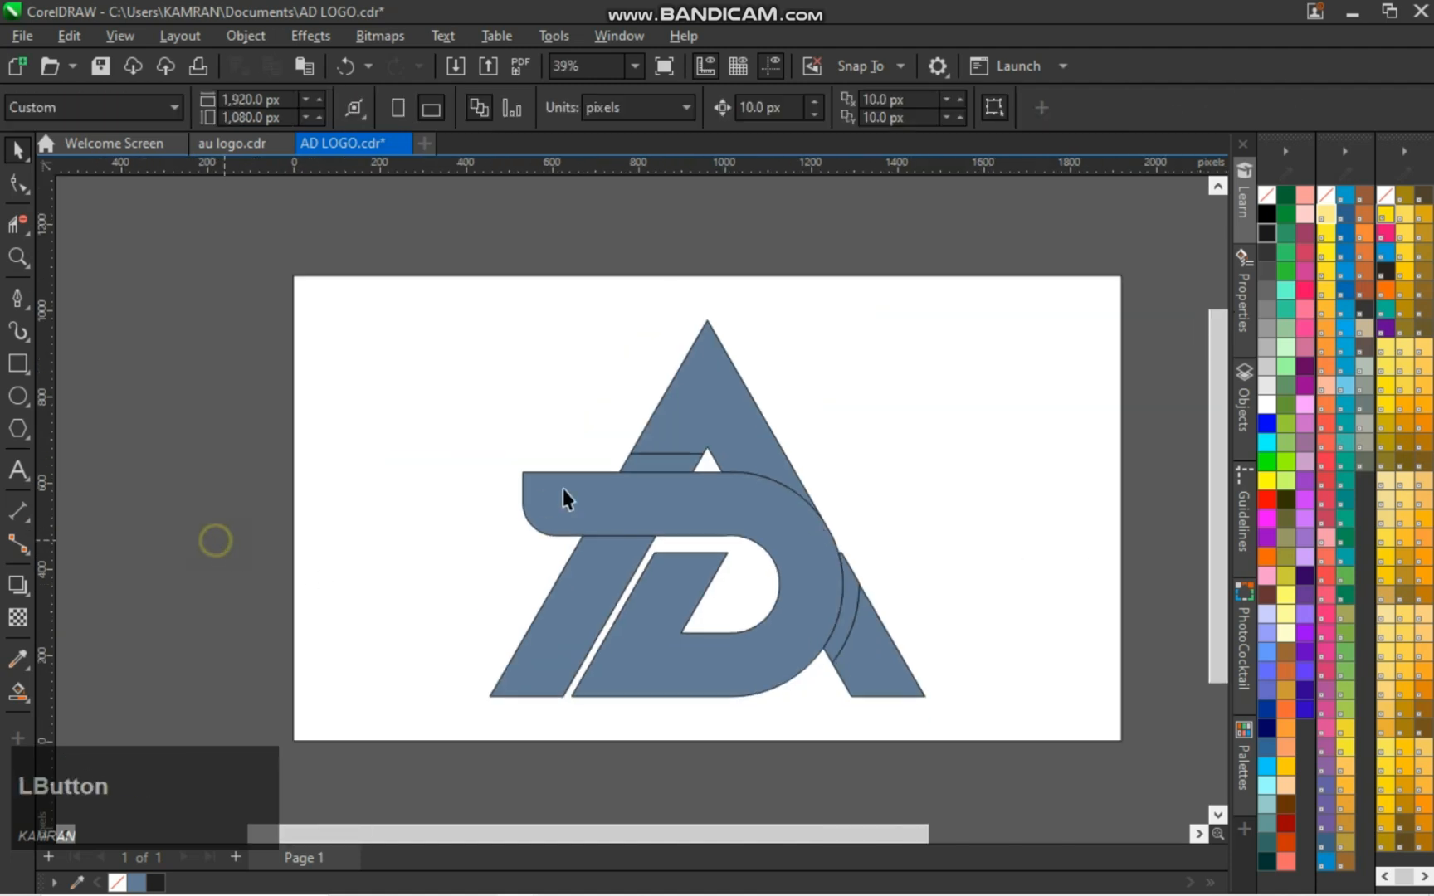
Unlock the page-sized background rectangle and fill it with black
left_click(672, 502)
left_click(1049, 463)
right_click(1050, 467)
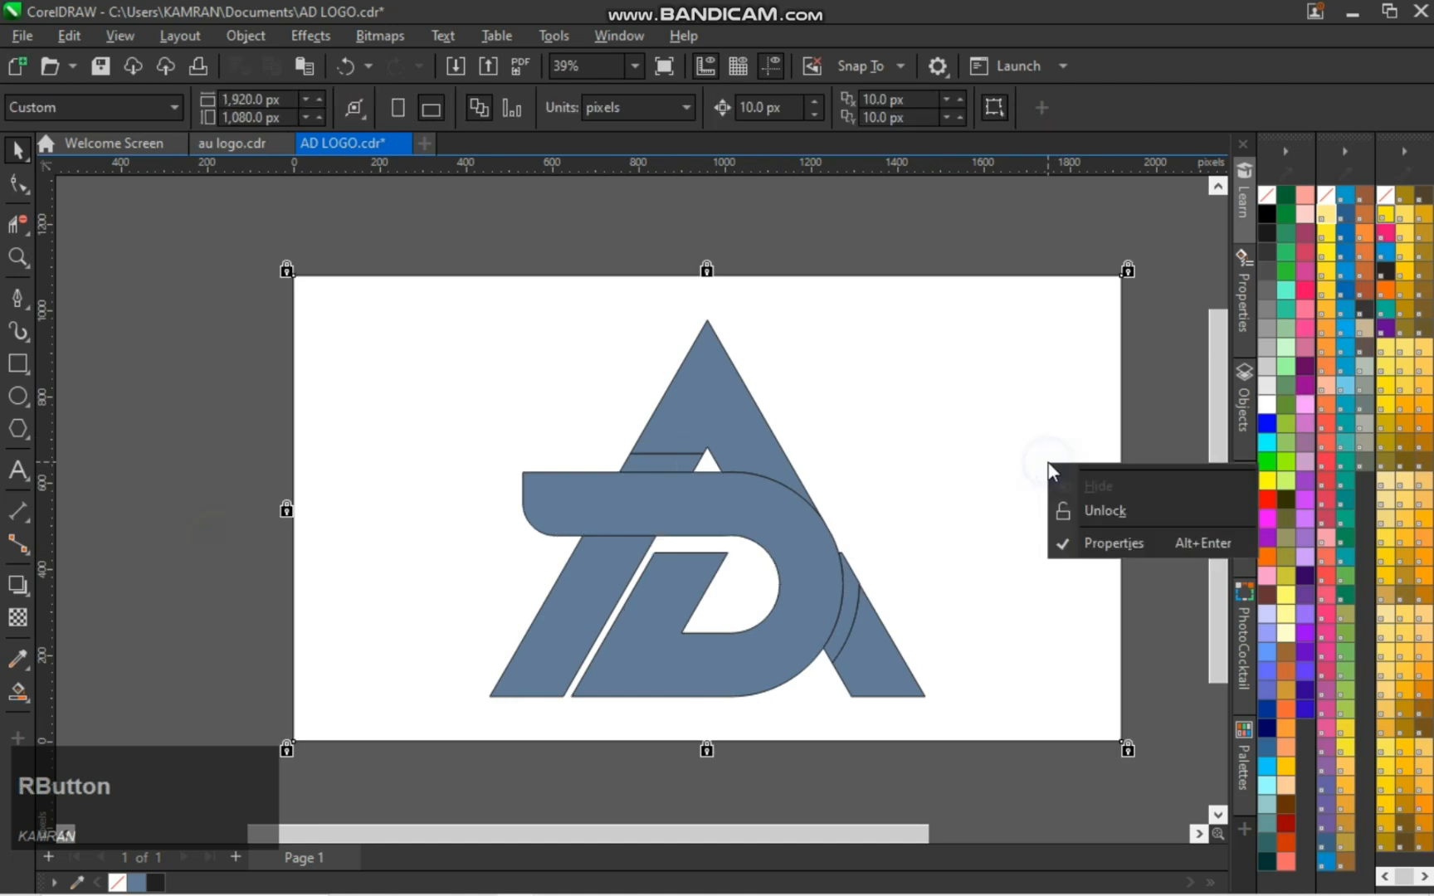
left_click(1079, 510)
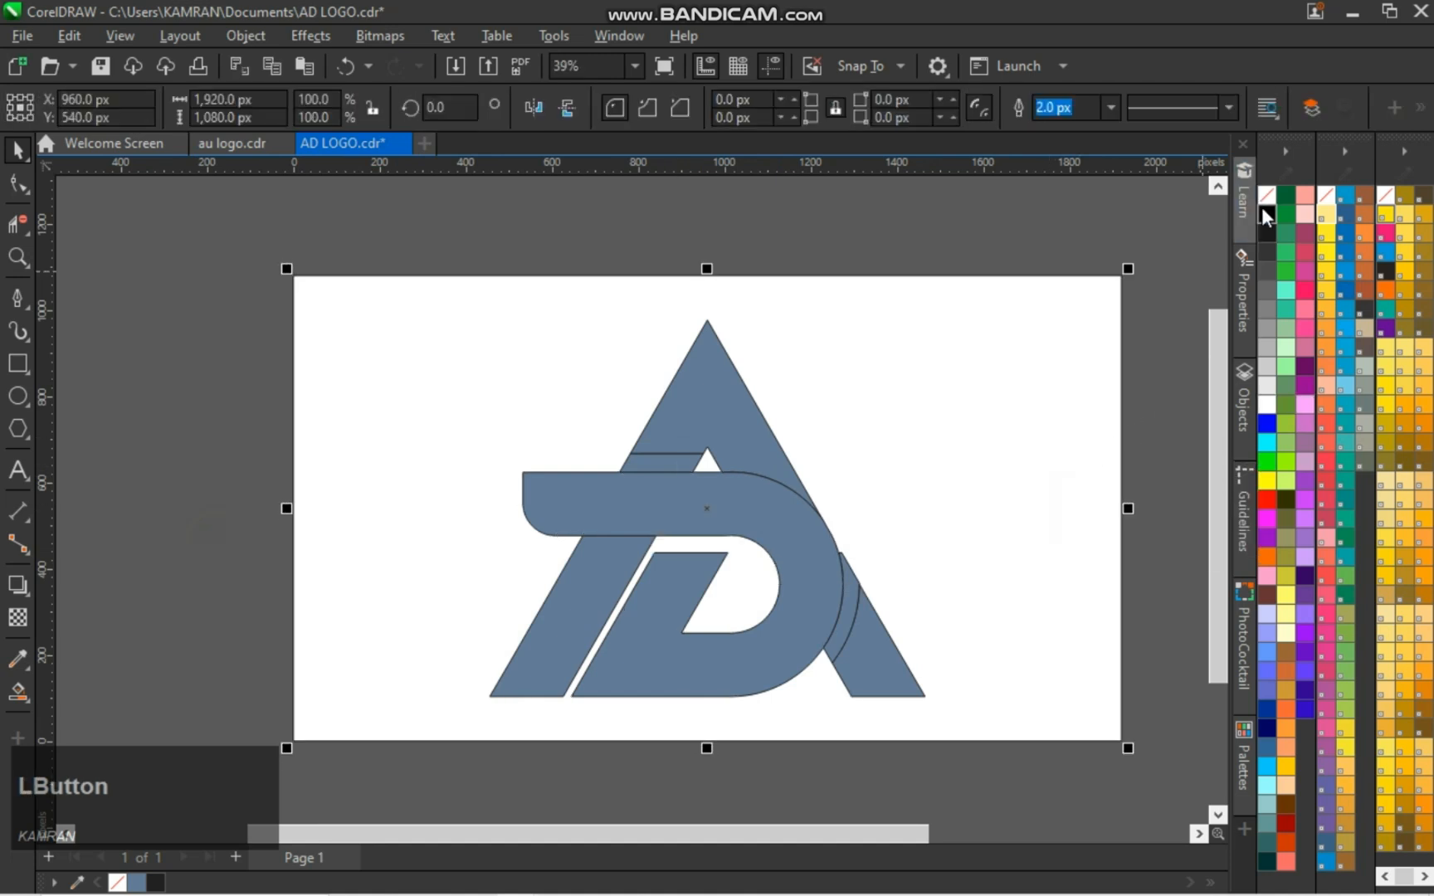
left_click(1265, 214)
Fill the D, the A's right foot, its upper triangle and its left slanted bar with white
left_click(704, 583)
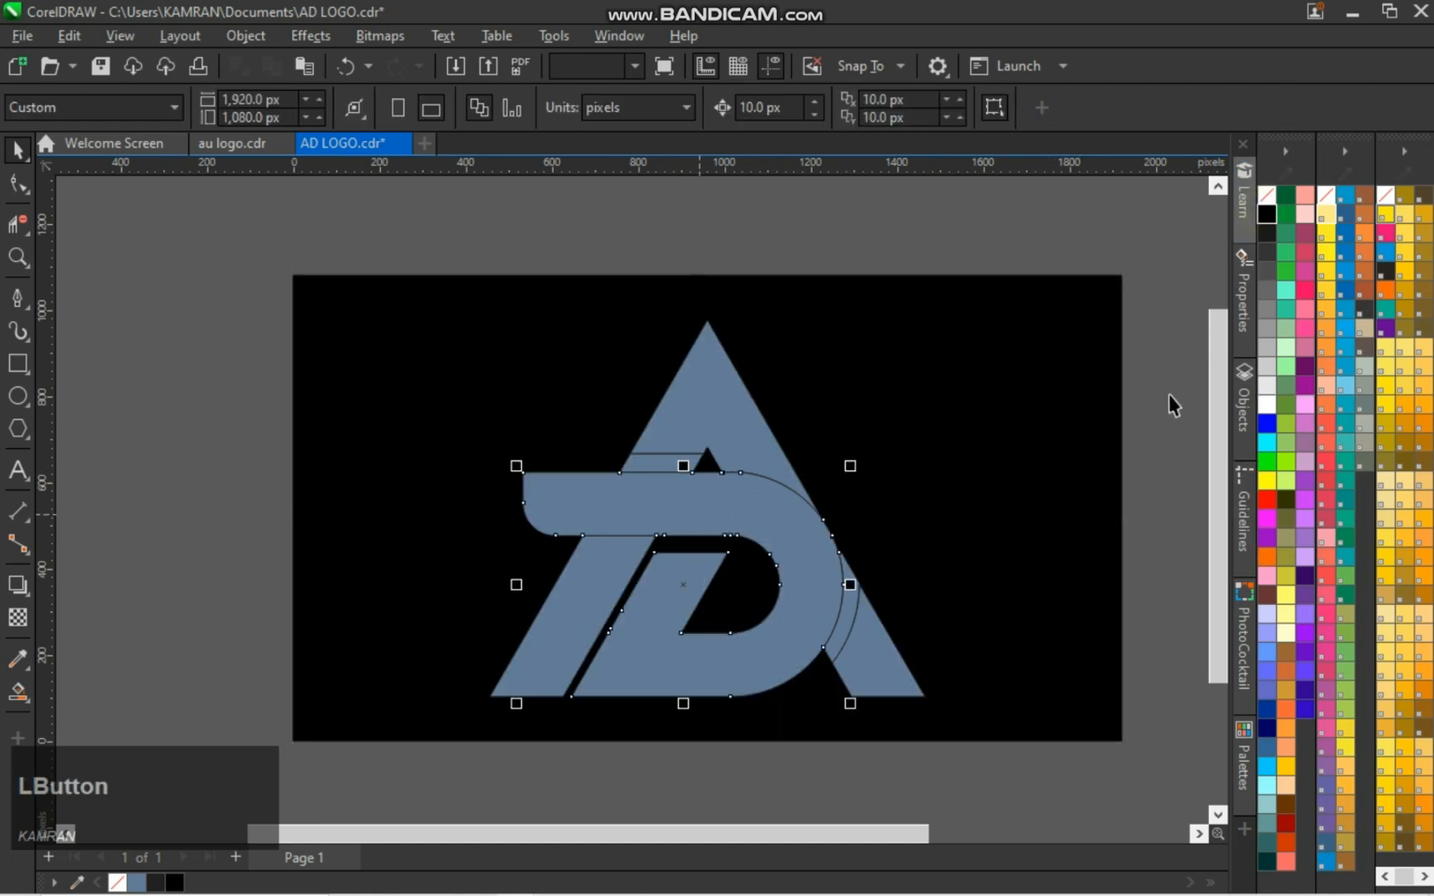
left_click(1266, 404)
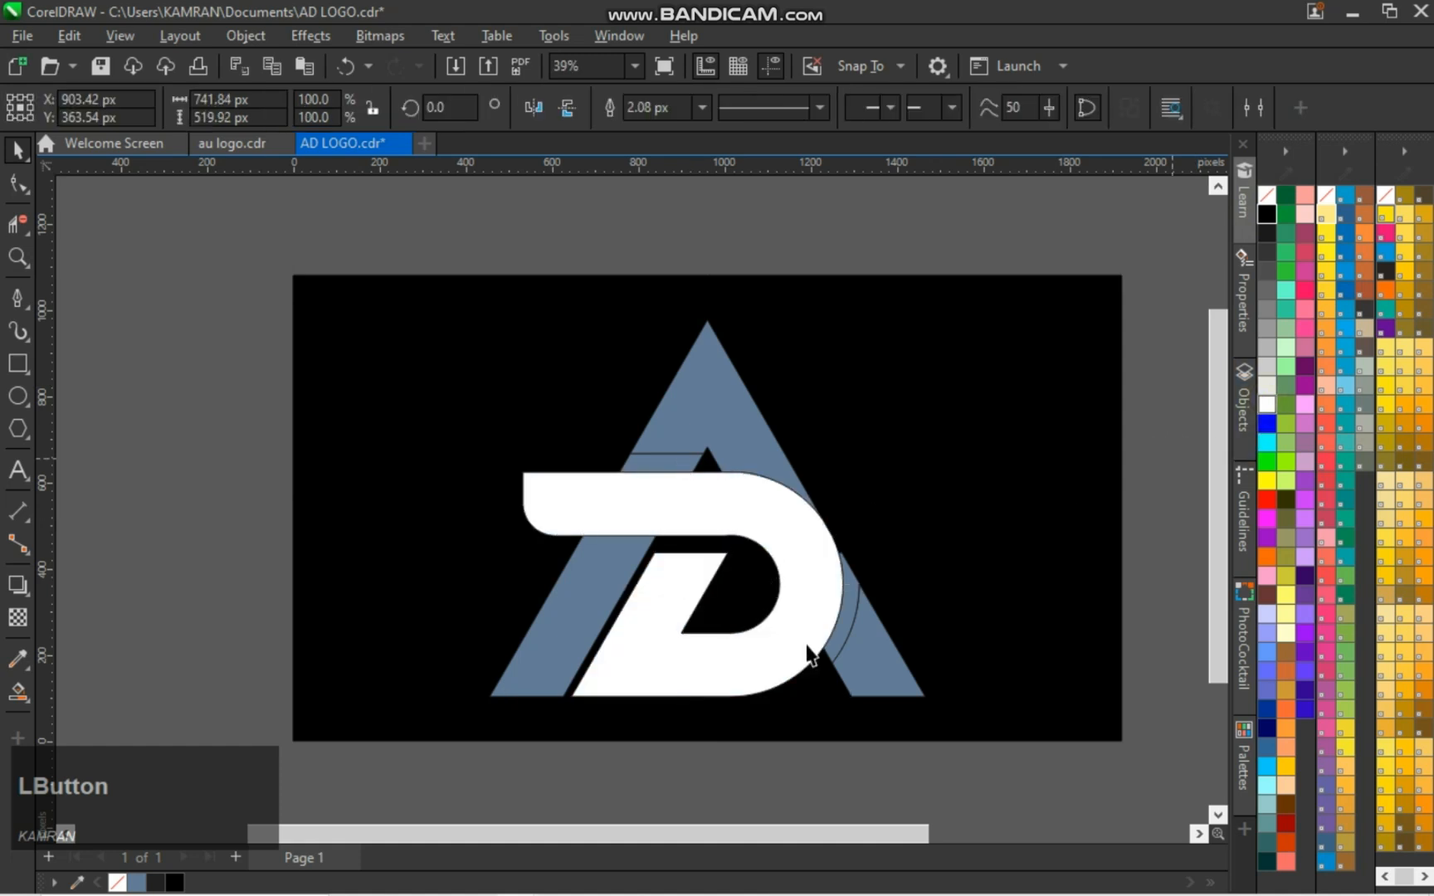
left_click(864, 662)
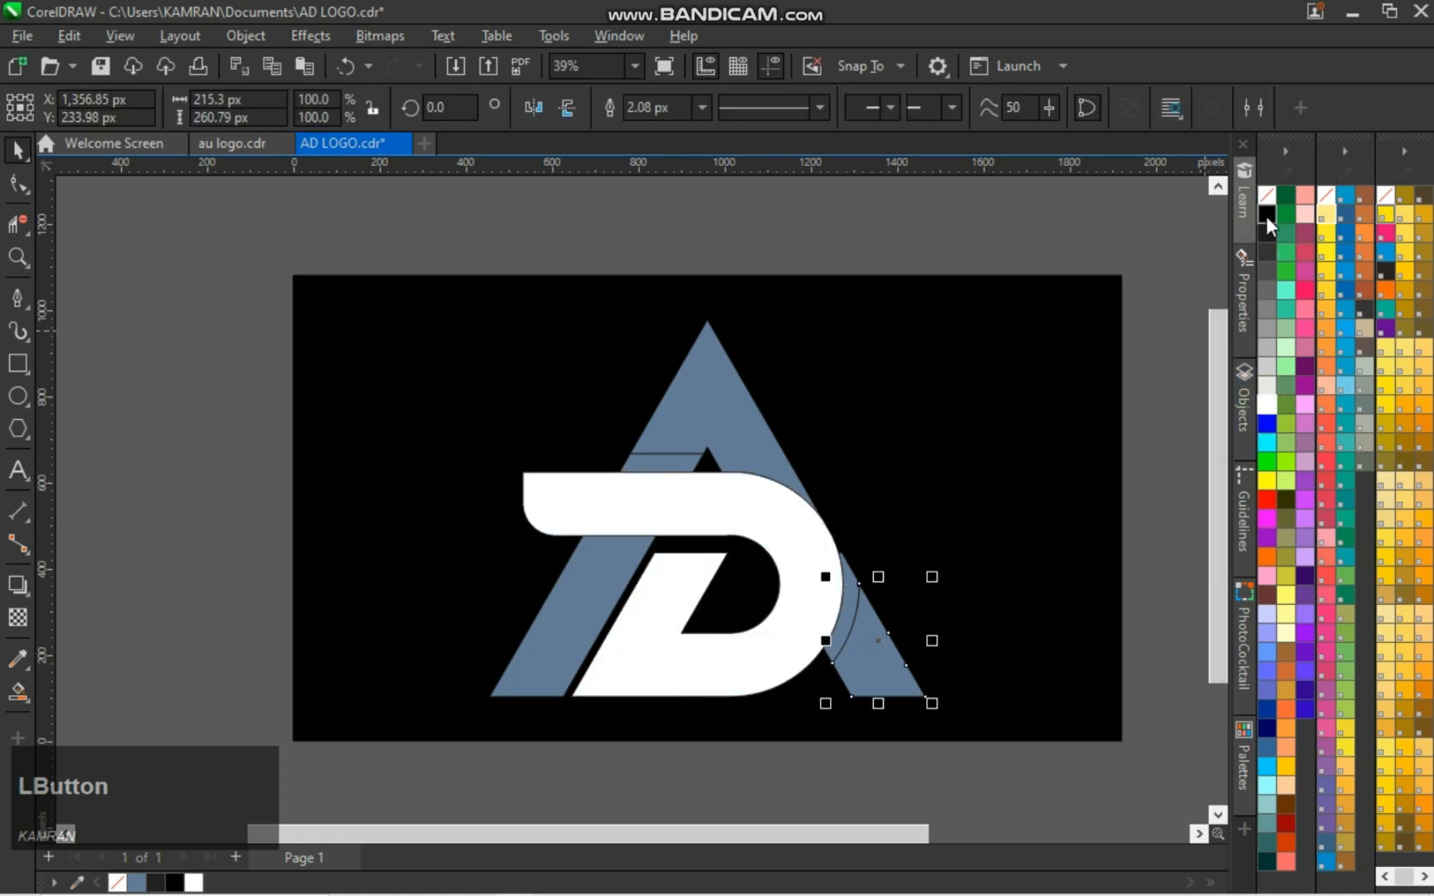
left_click(1269, 401)
left_click(954, 411)
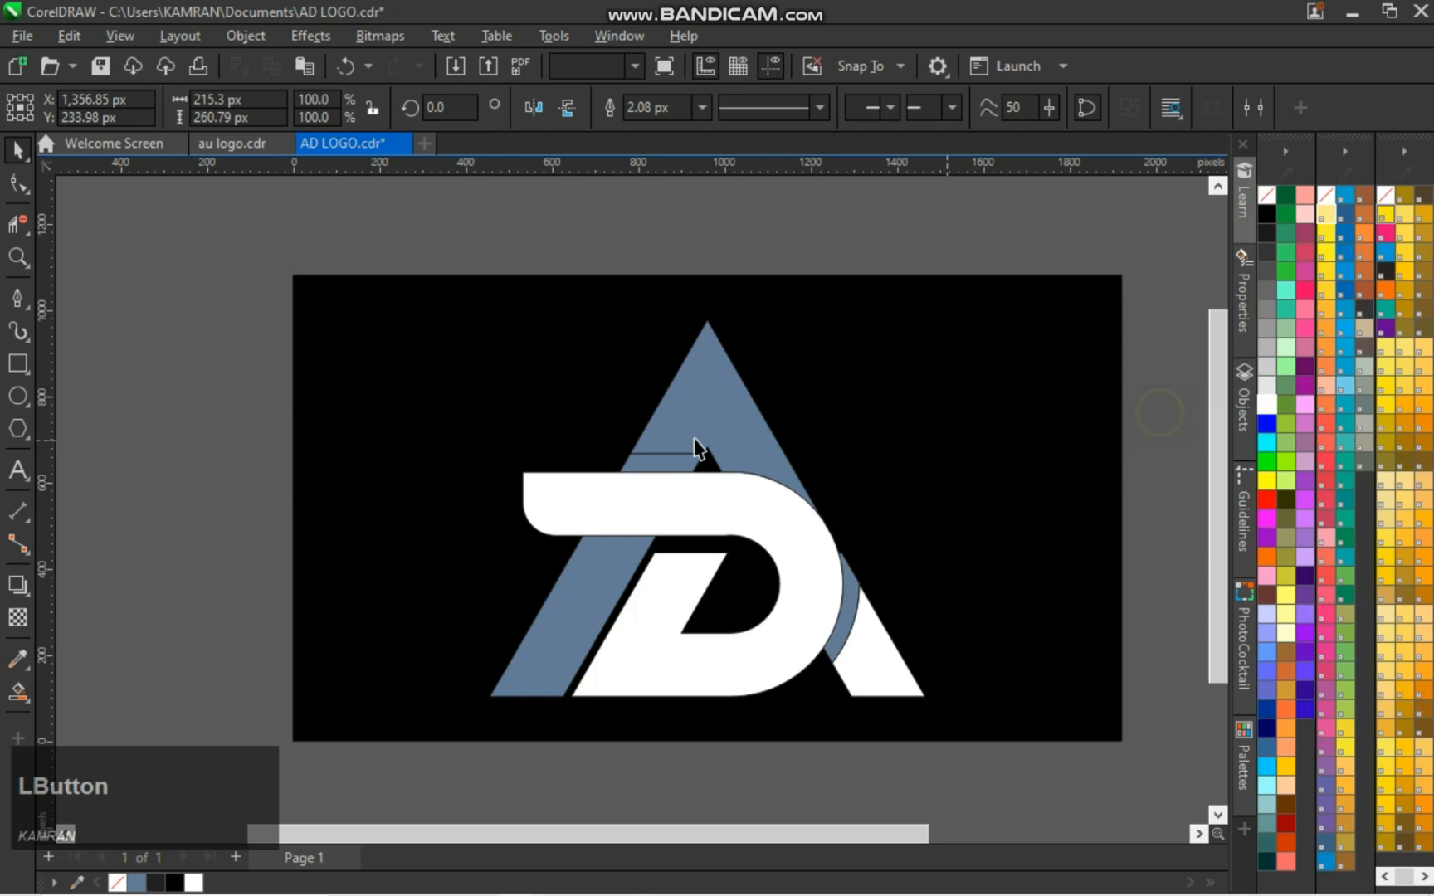
left_click(687, 407)
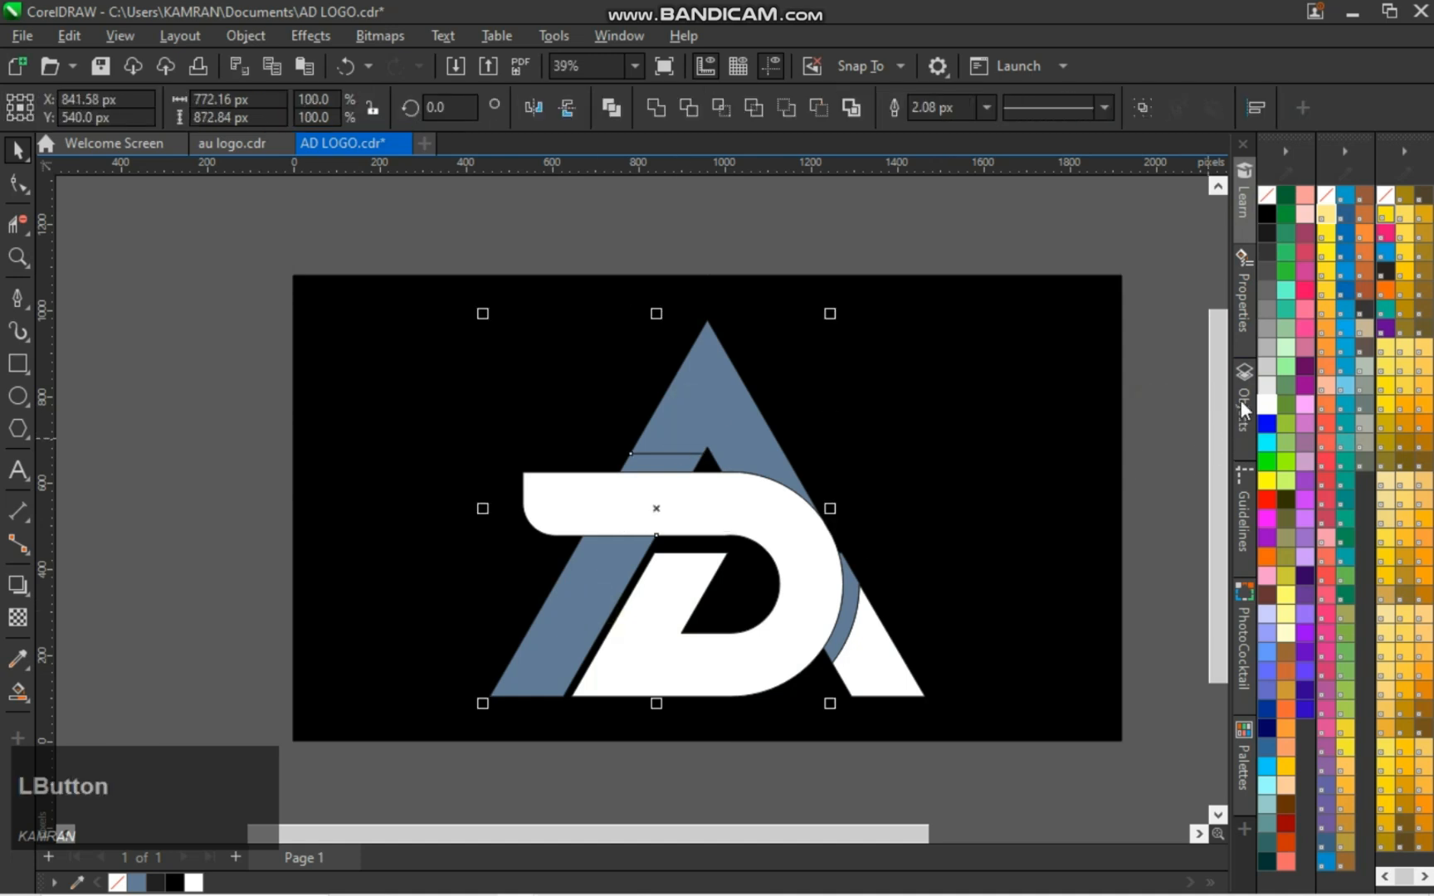
left_click(1268, 404)
Fill the curved shadow strip beside the D and the small bar above it with 50% Black
left_click(859, 624)
left_click(846, 614)
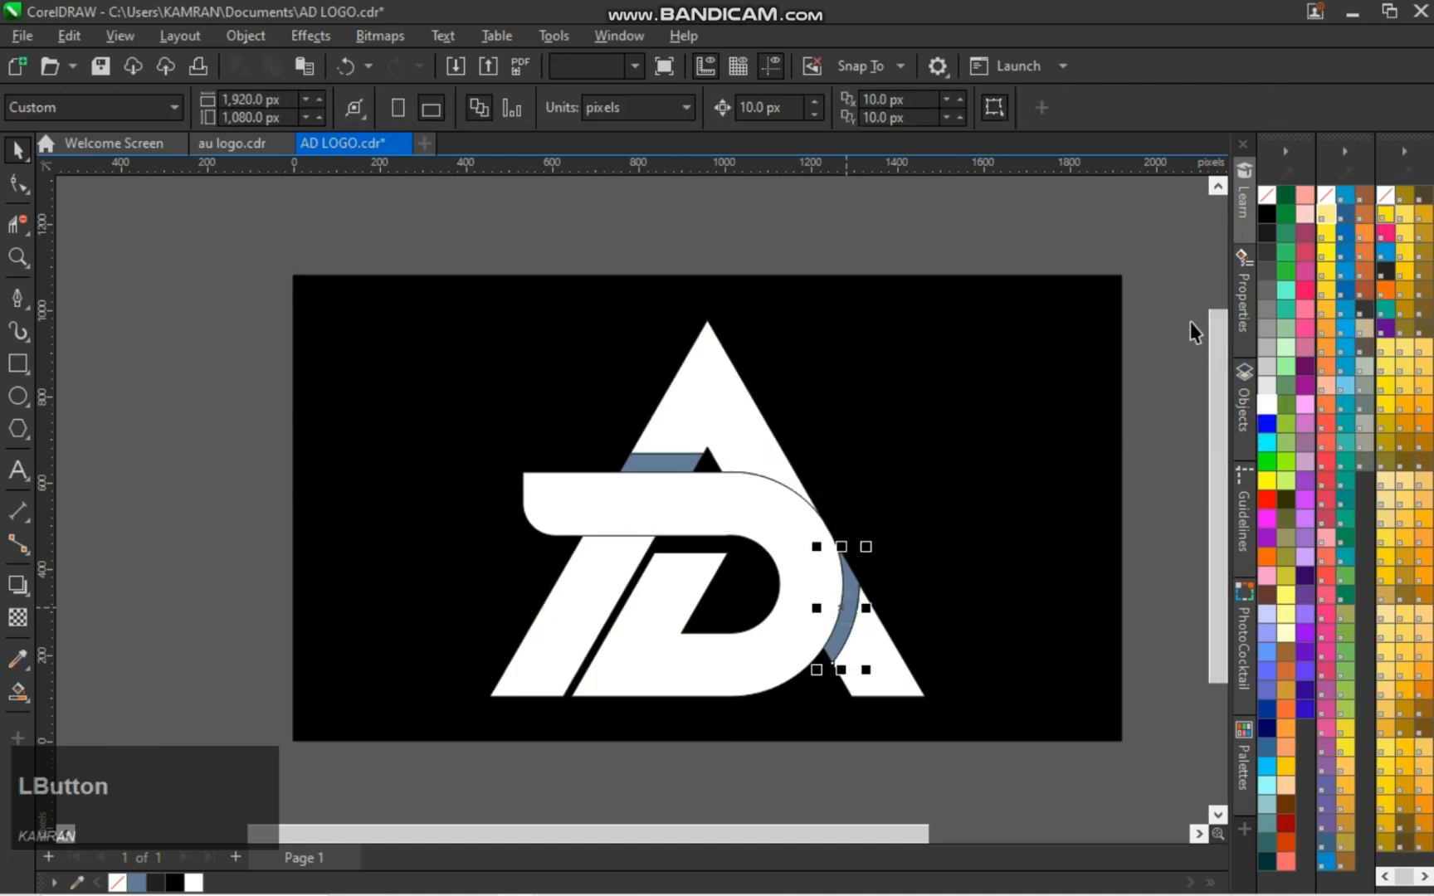
left_click(1266, 336)
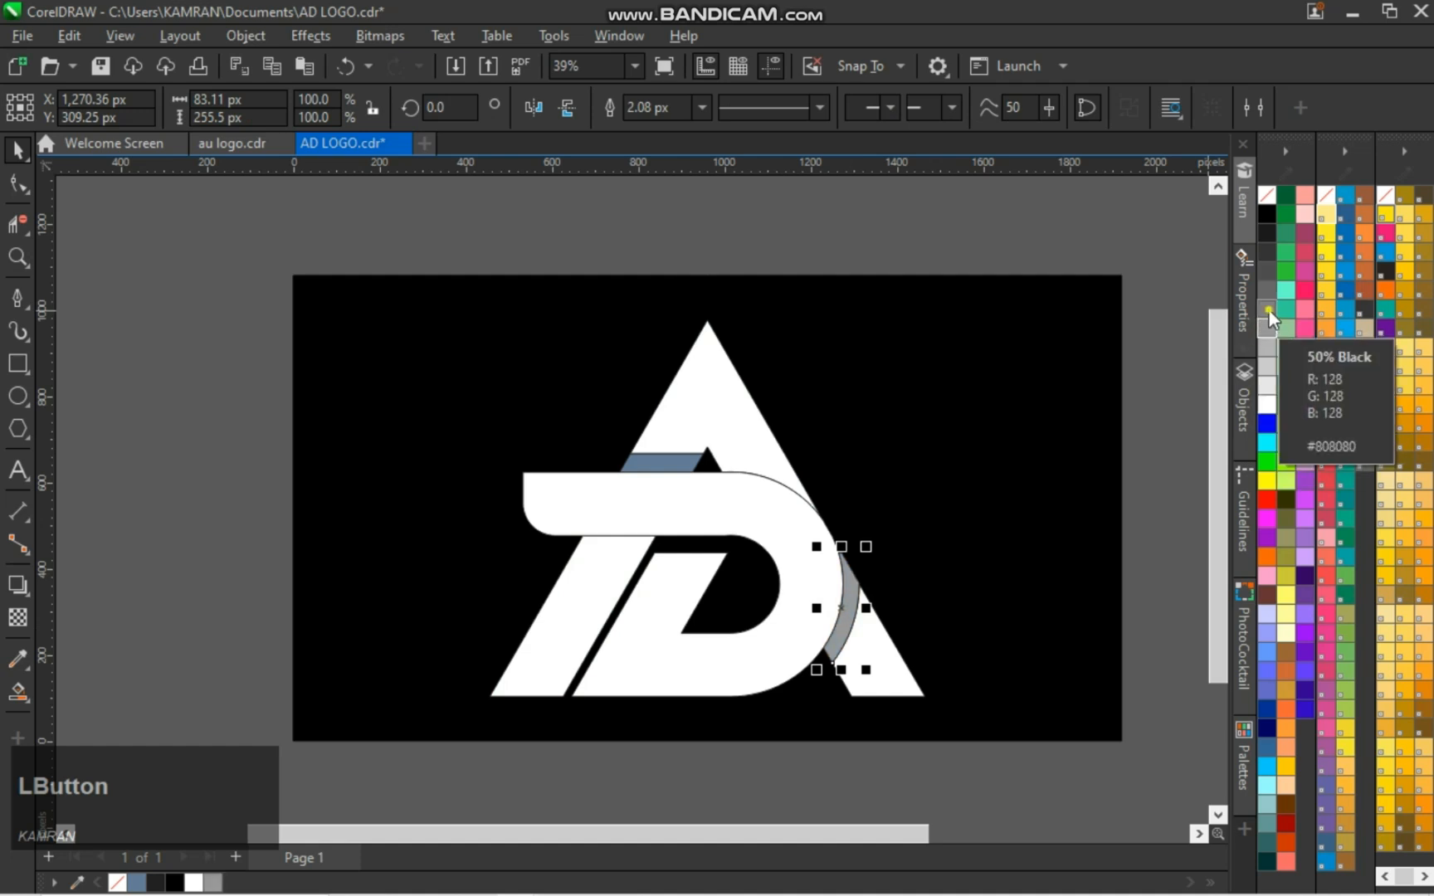
left_click(1268, 311)
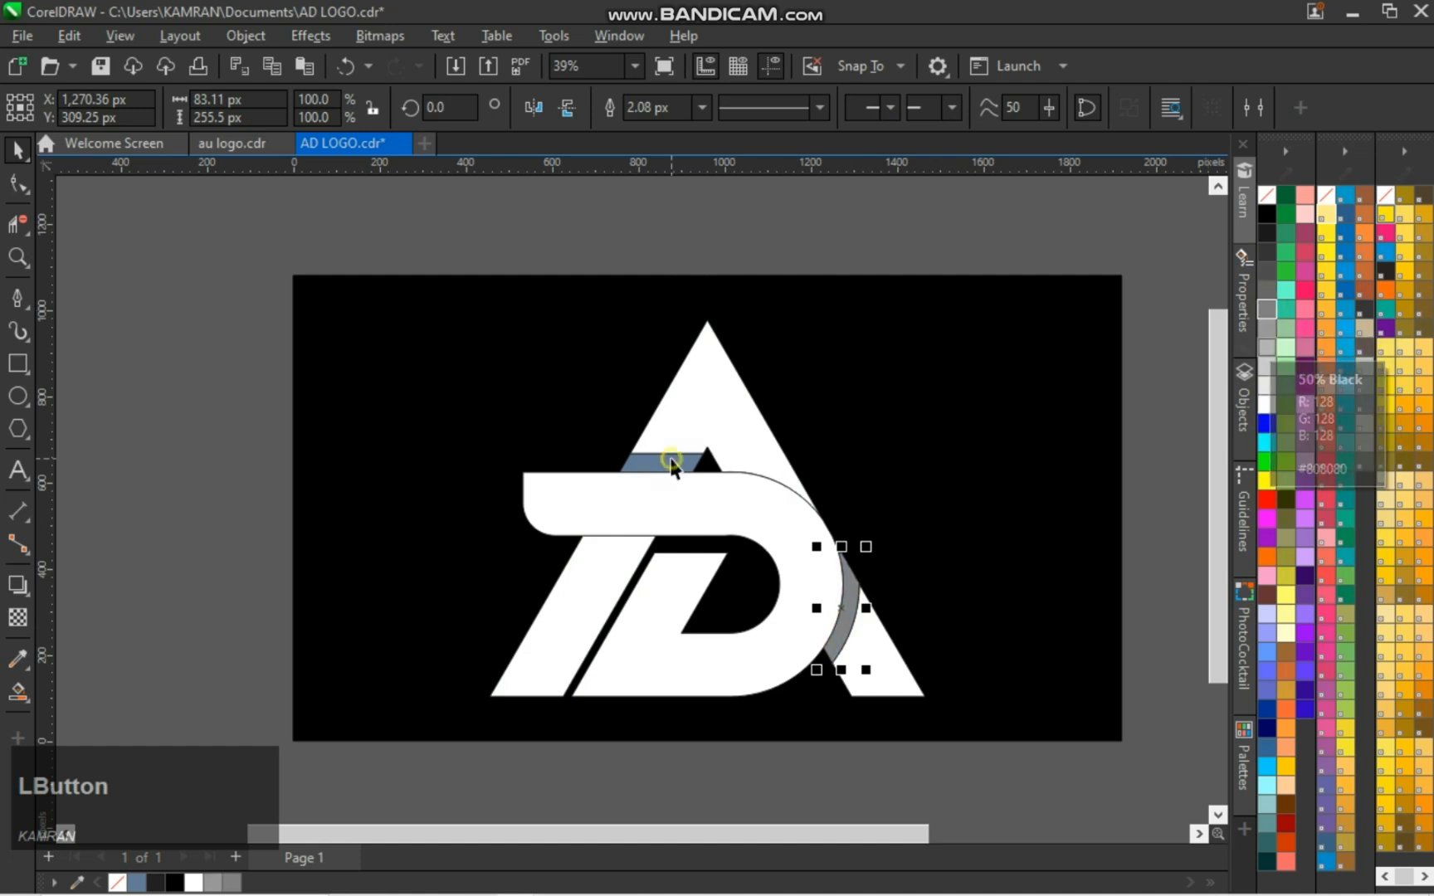
left_click(672, 465)
left_click(1267, 310)
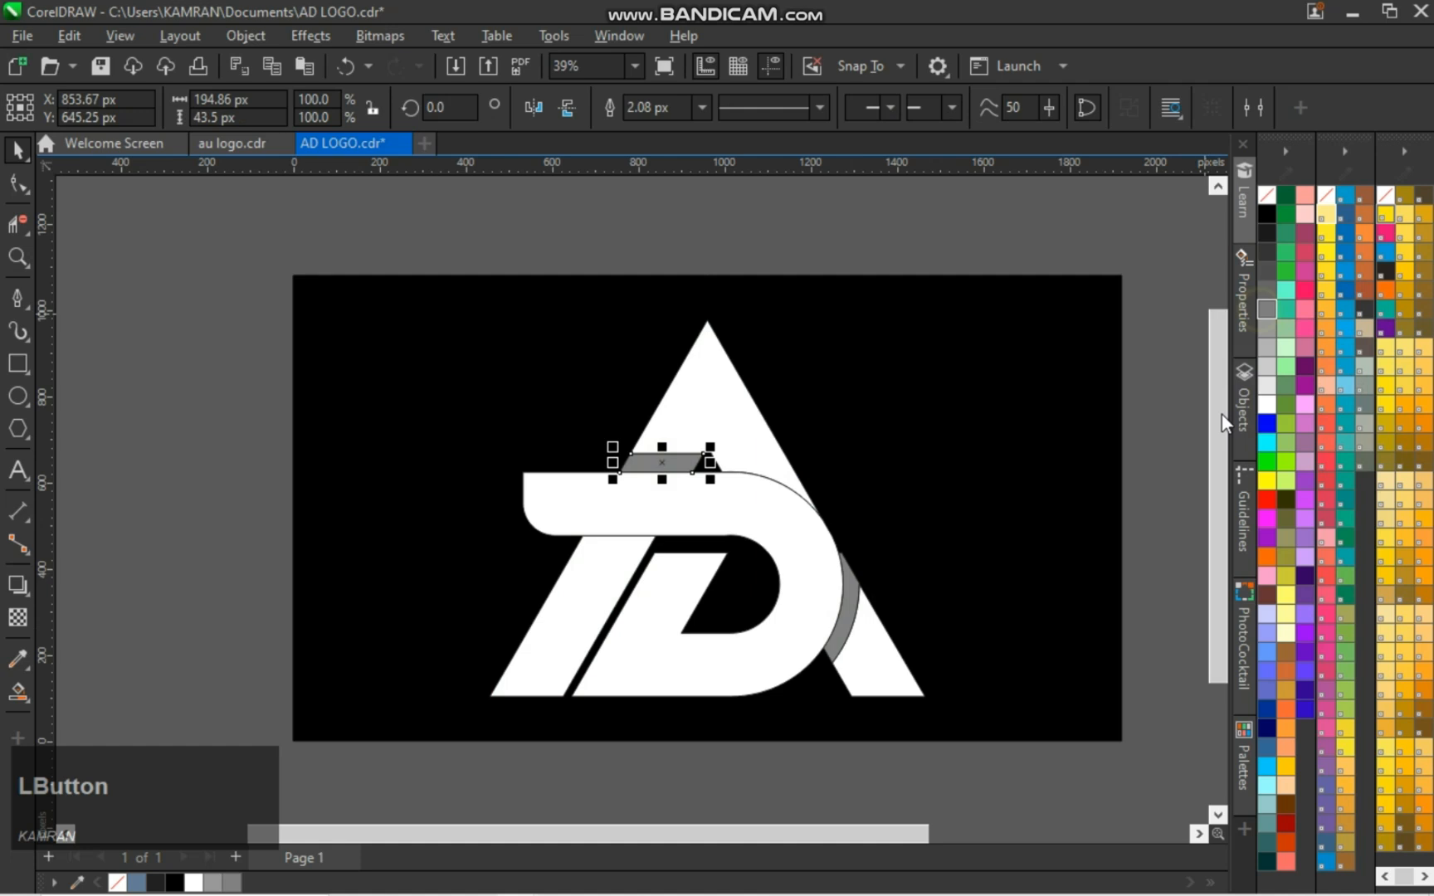
left_click(1178, 502)
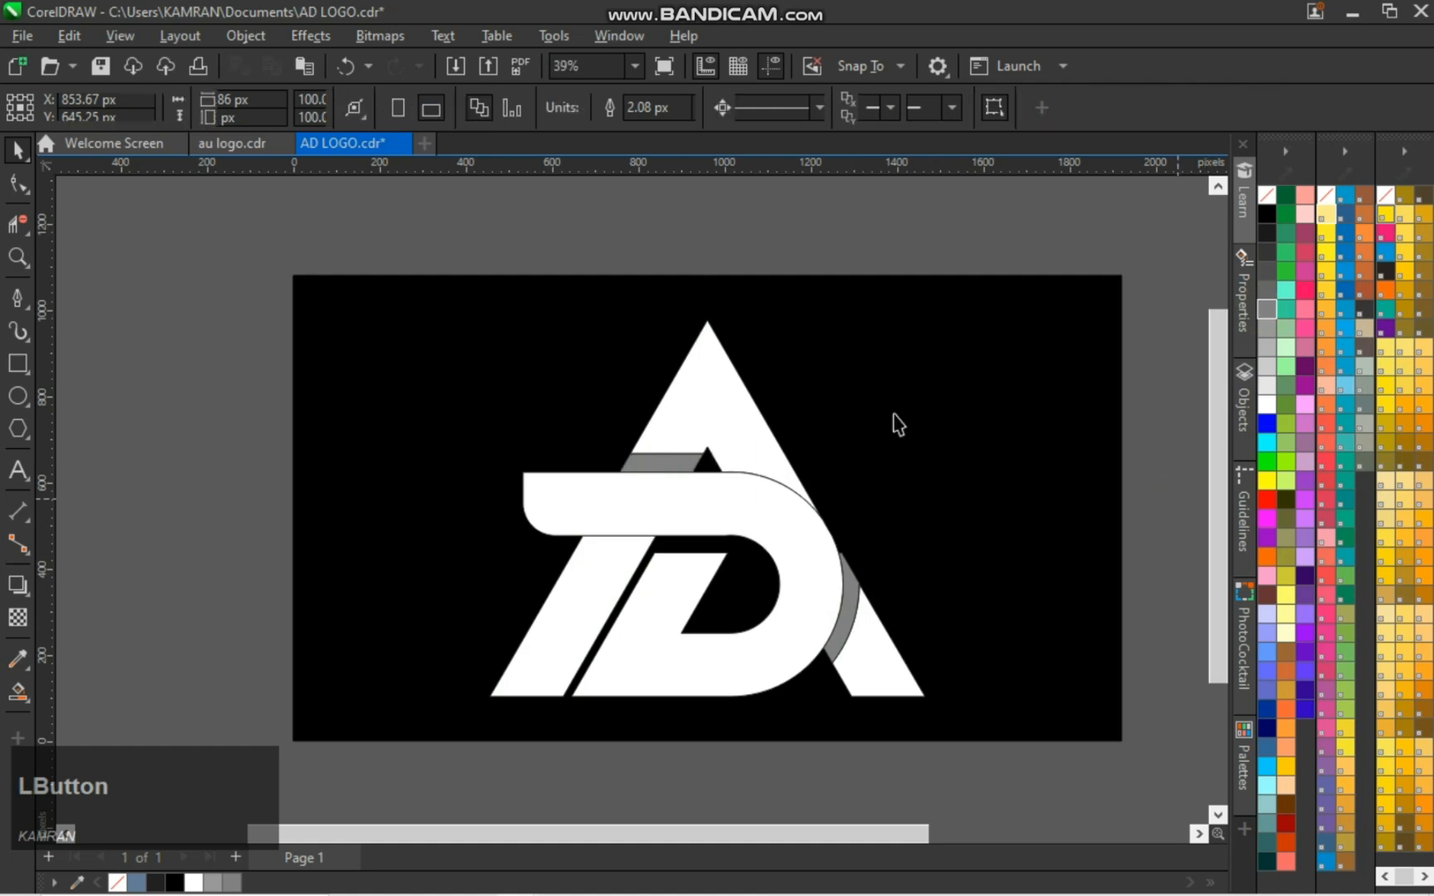
Lock the black background rectangle
left_click(752, 491)
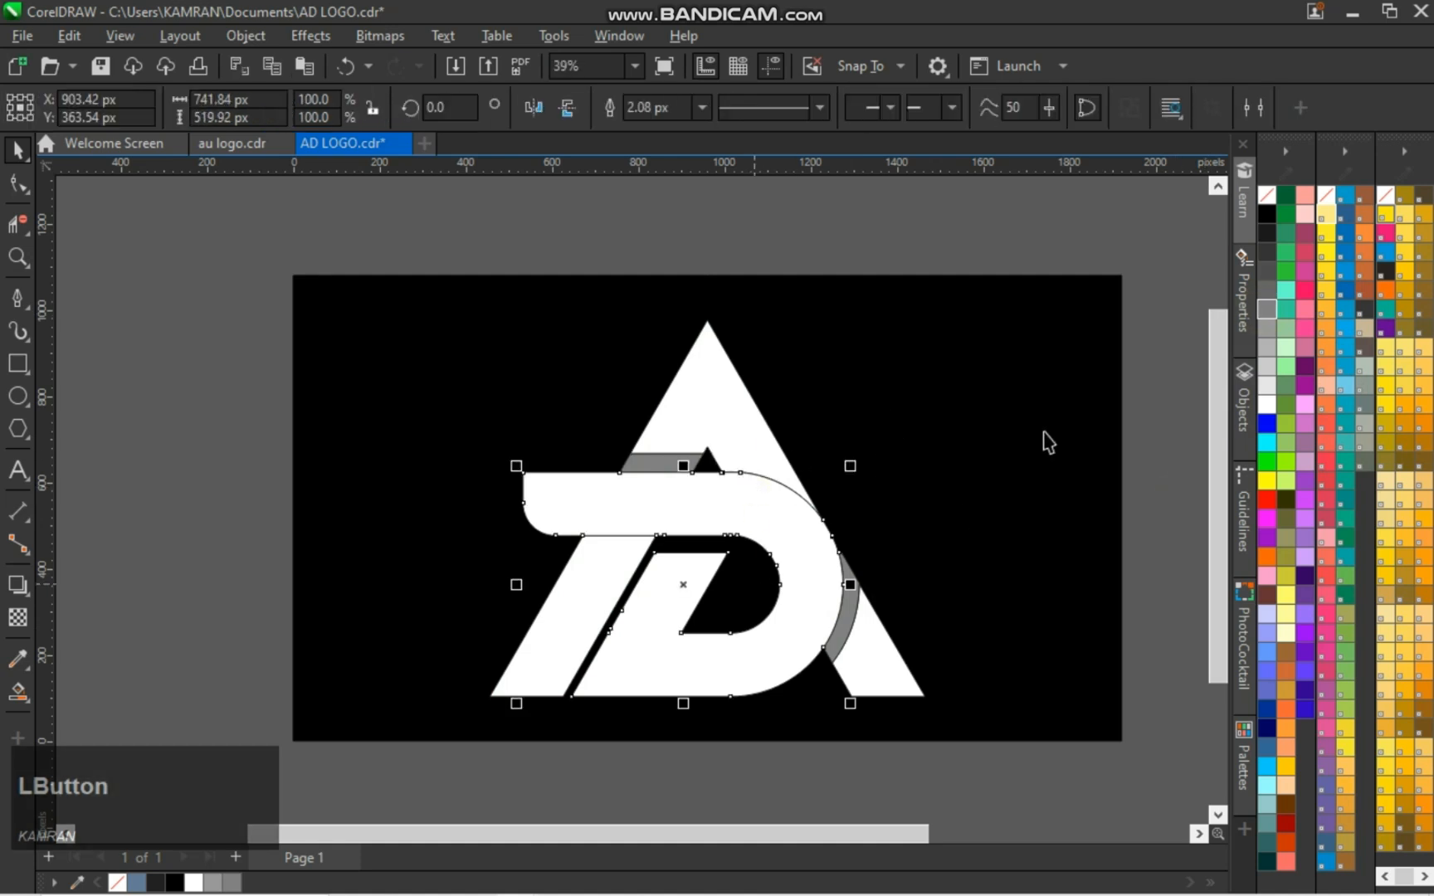
left_click(1142, 419)
left_click(741, 595)
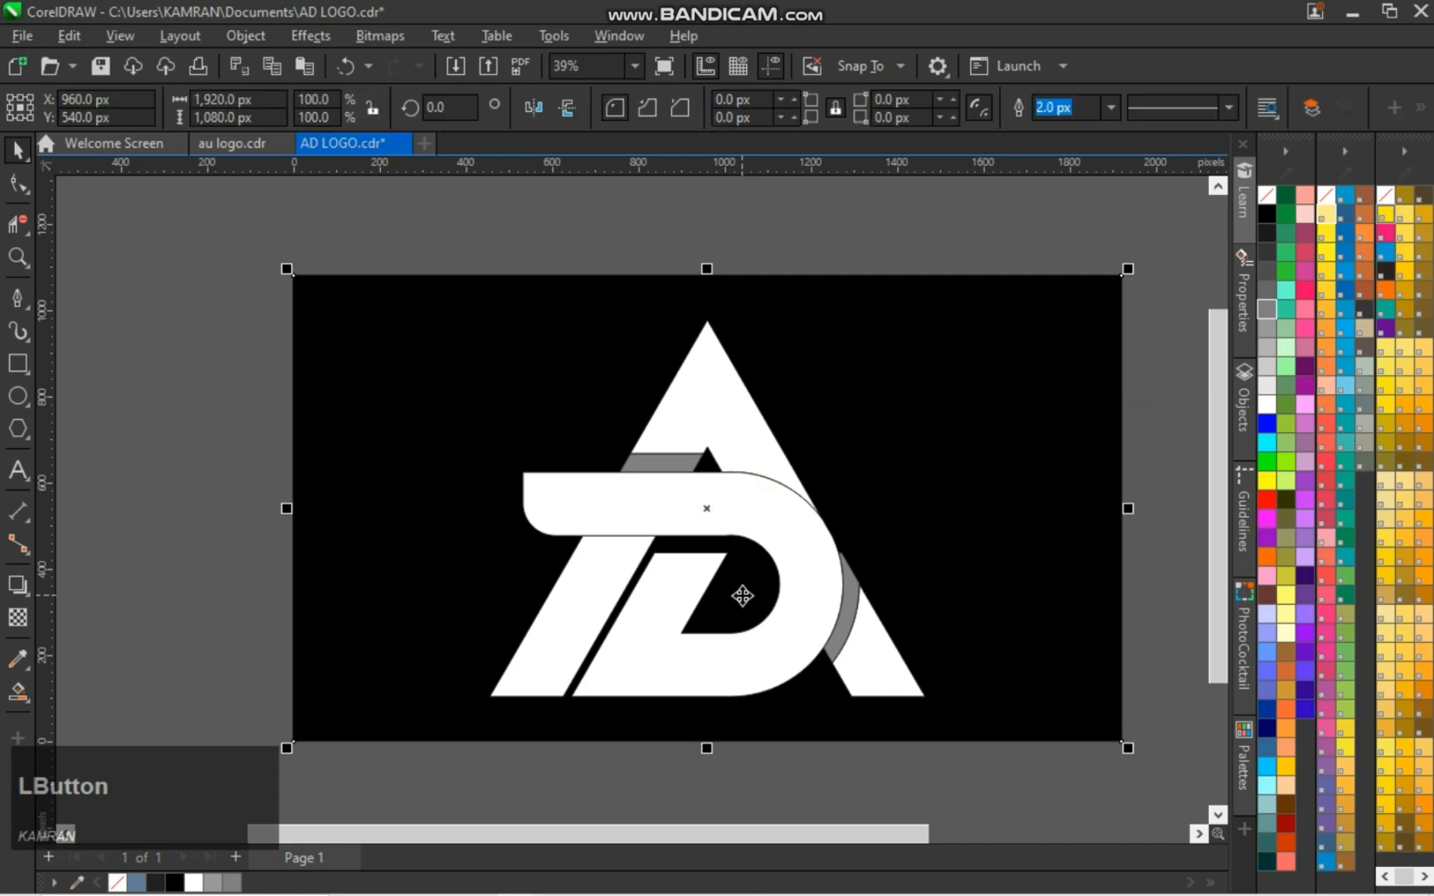
right_click(971, 465)
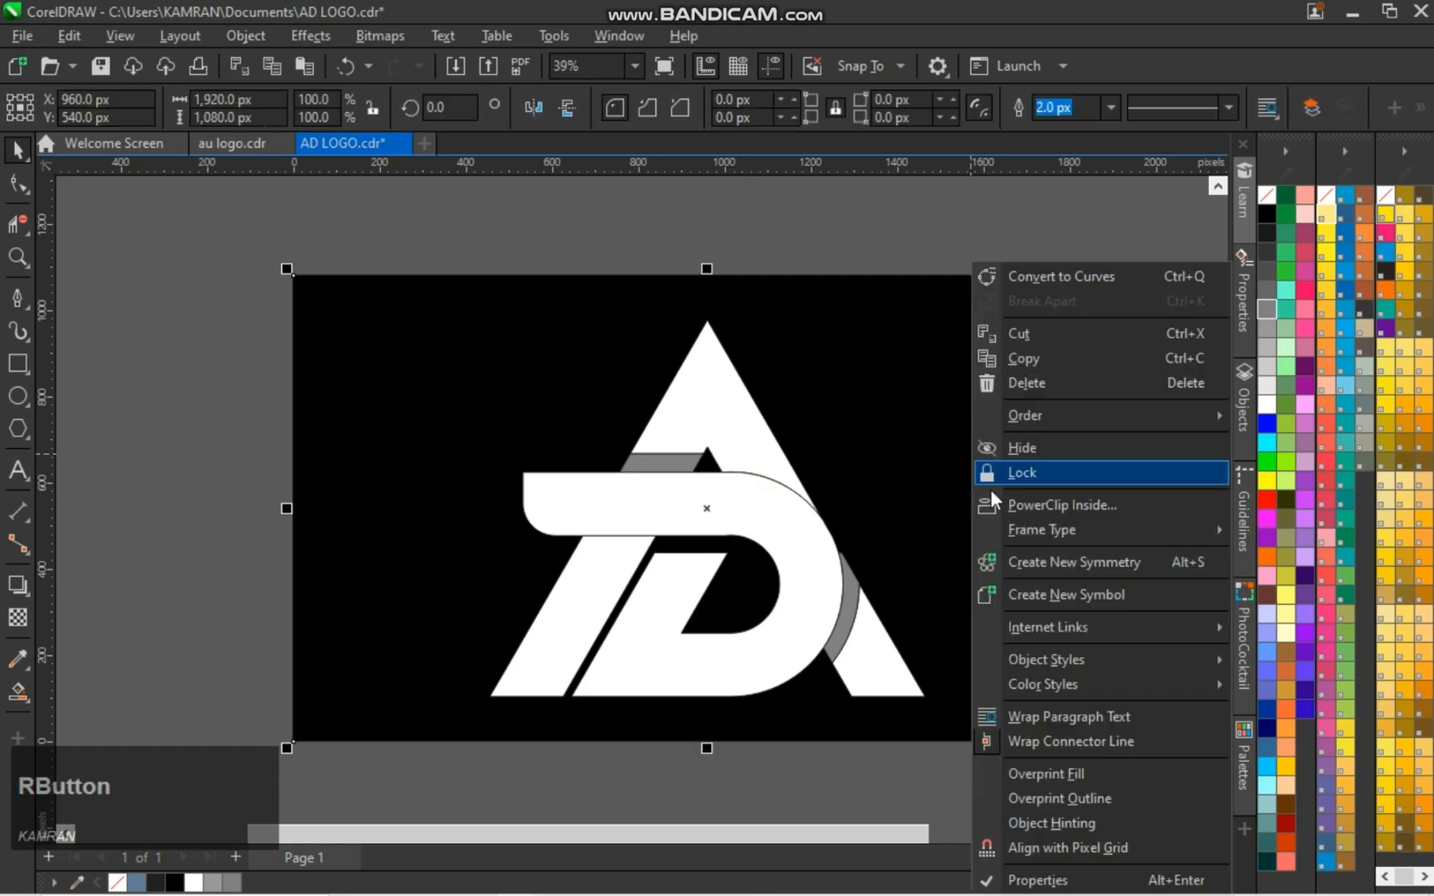
left_click(995, 477)
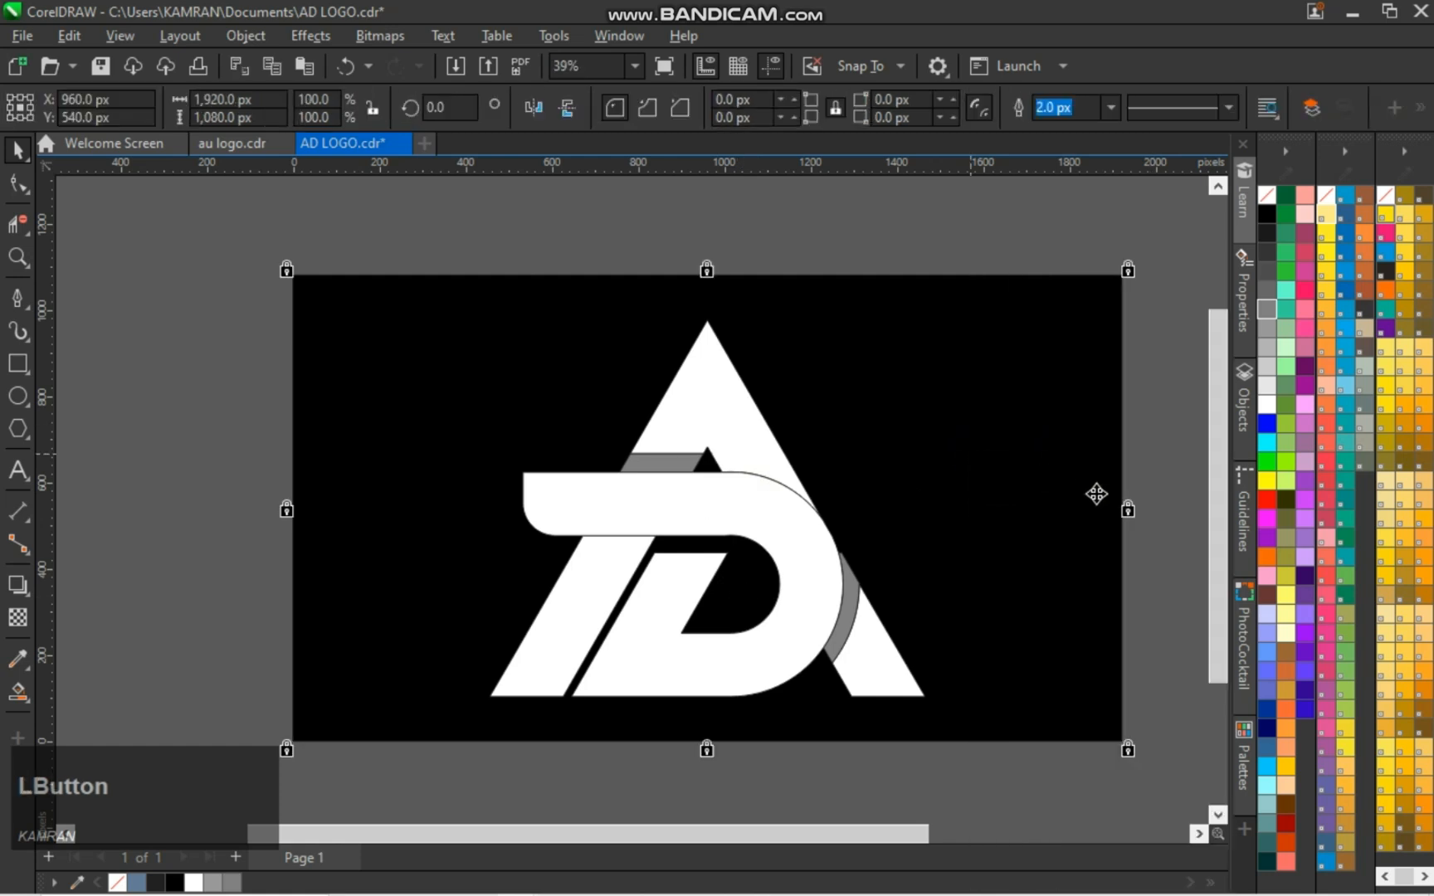
scroll(987, 522, "up", 4)
scroll(1001, 512, "down", 5)
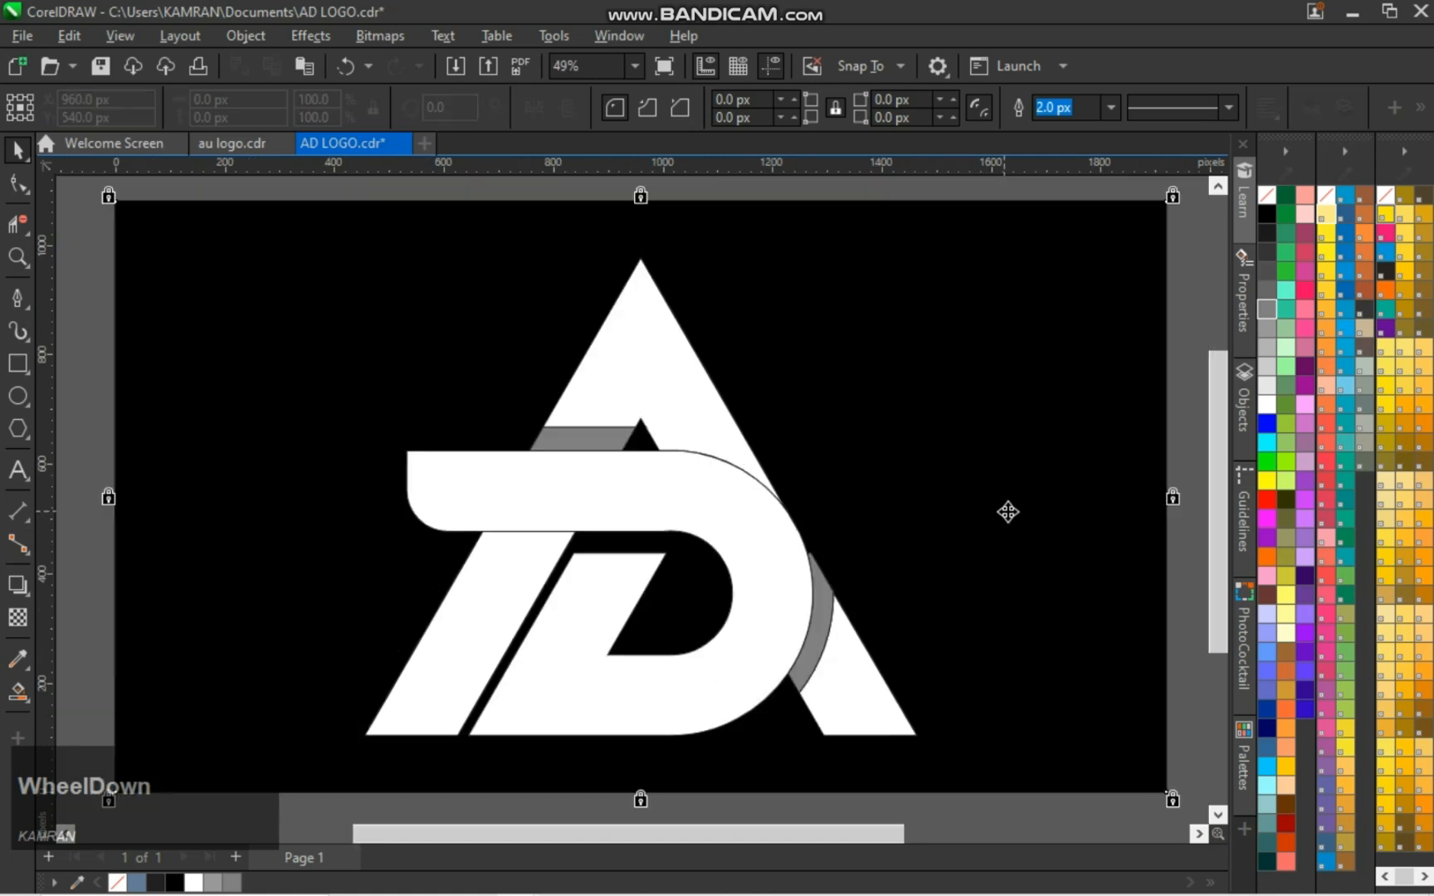
left_click(532, 253)
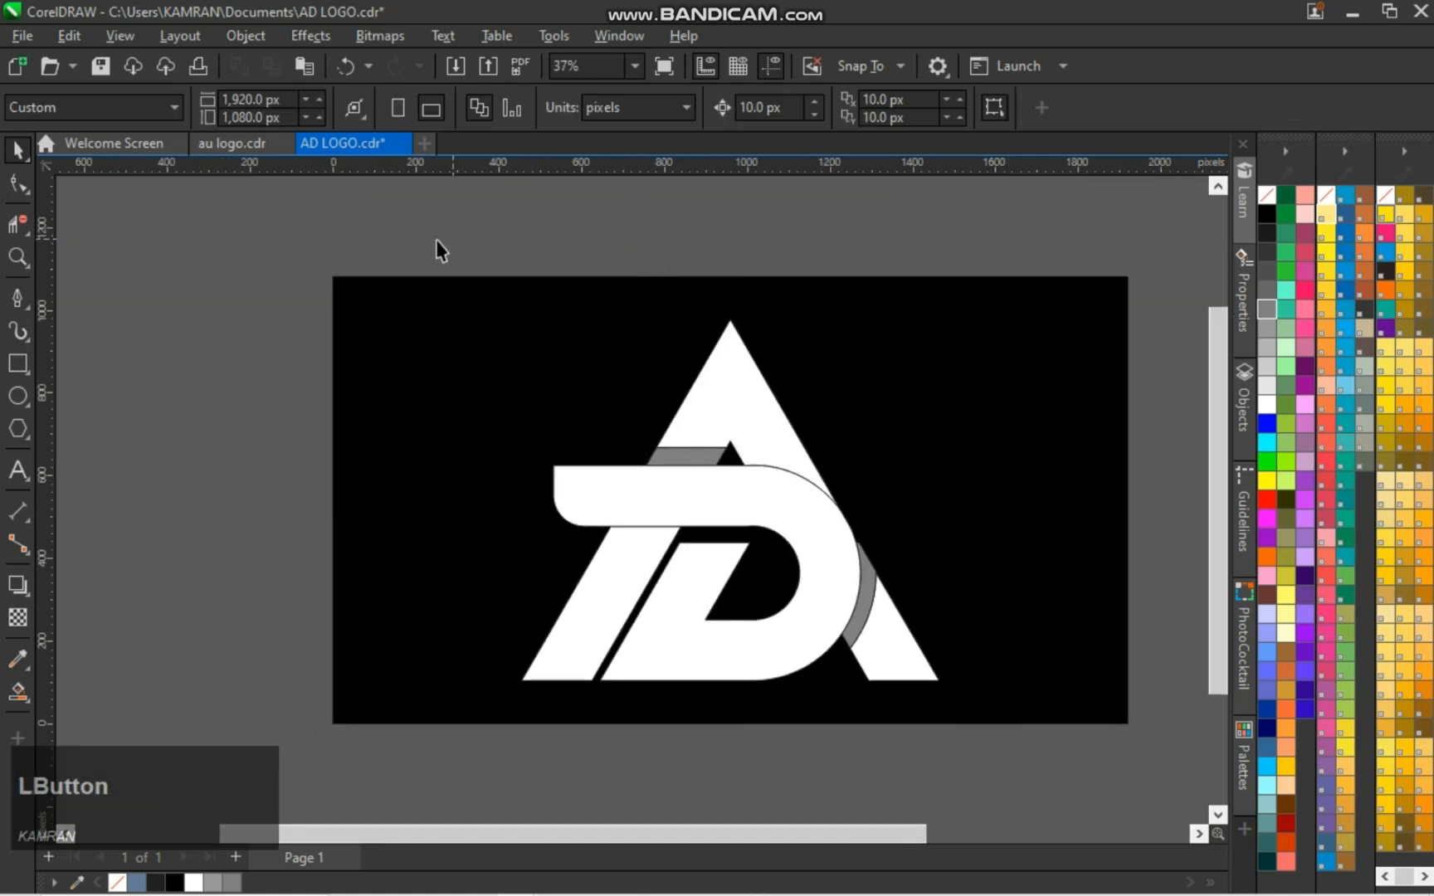
Remove the outlines from all the logo pieces and save the document
left_click_drag(438, 243, 1005, 752)
right_click(1266, 195)
left_click(1193, 458)
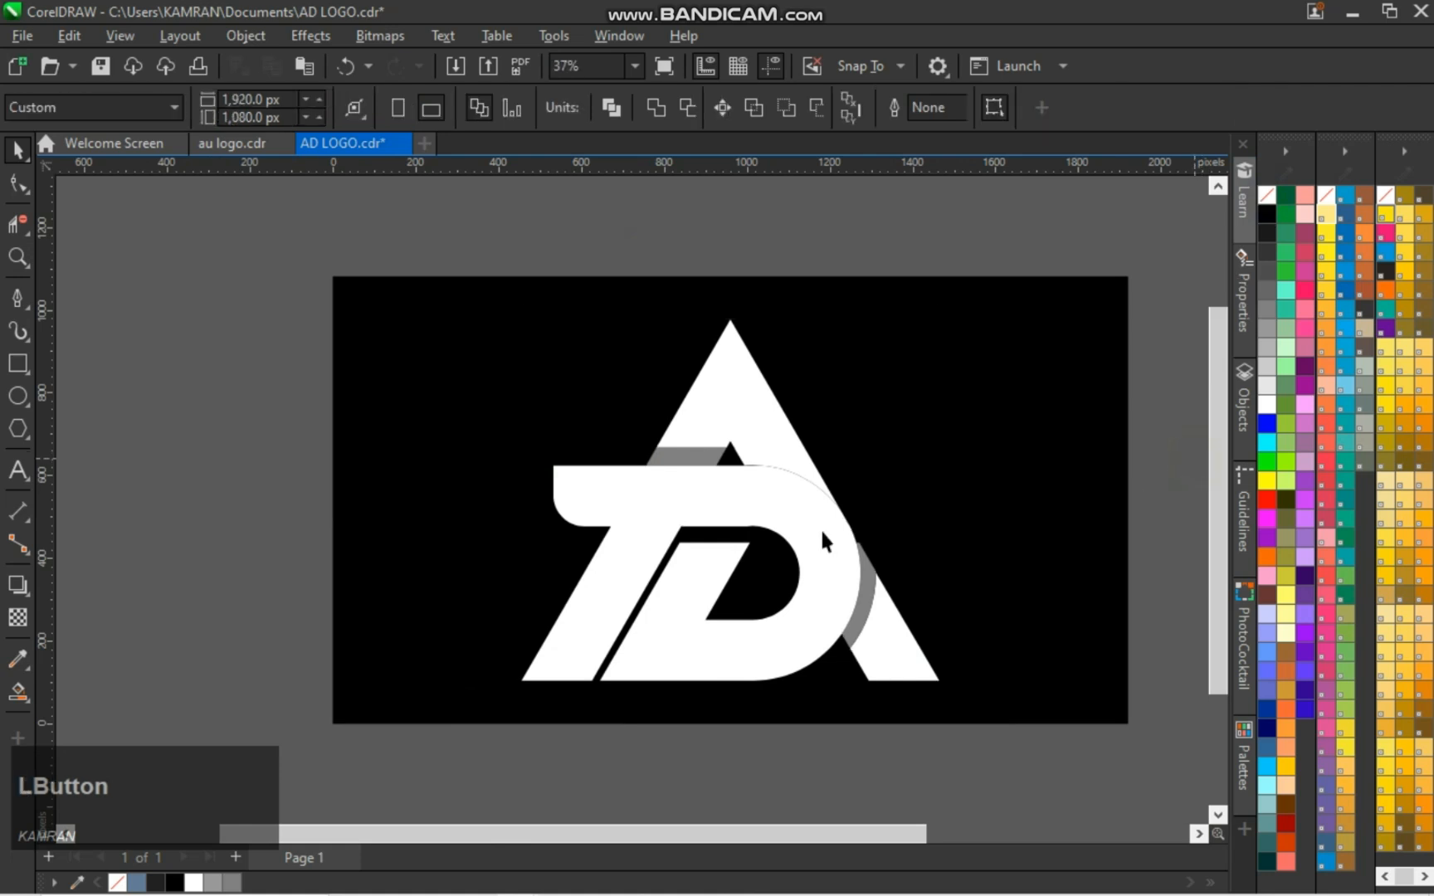
scroll(819, 528, "up", 3)
scroll(820, 534, "down", 3)
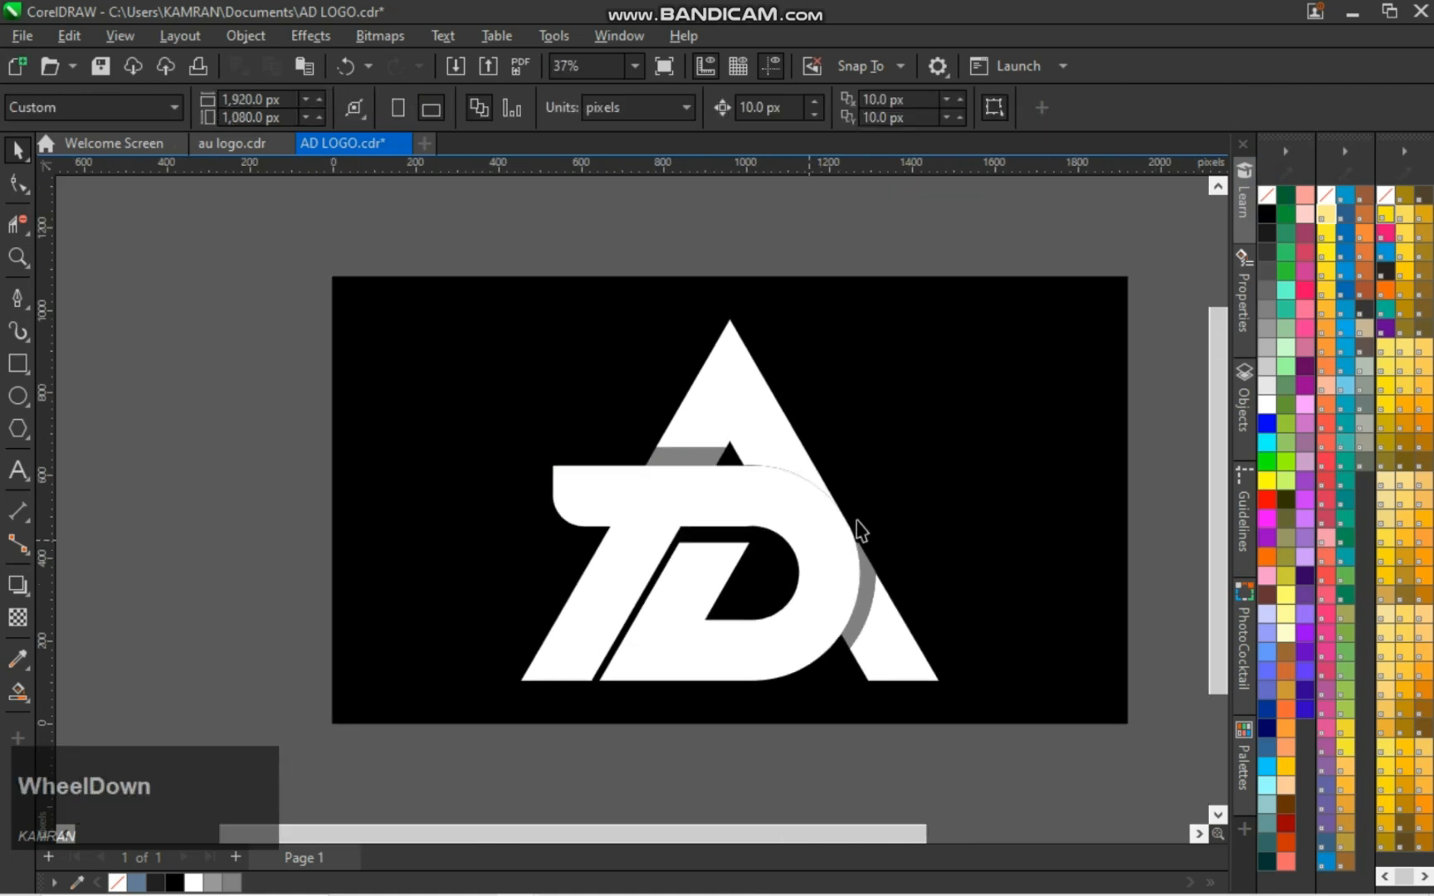
left_click(1182, 529)
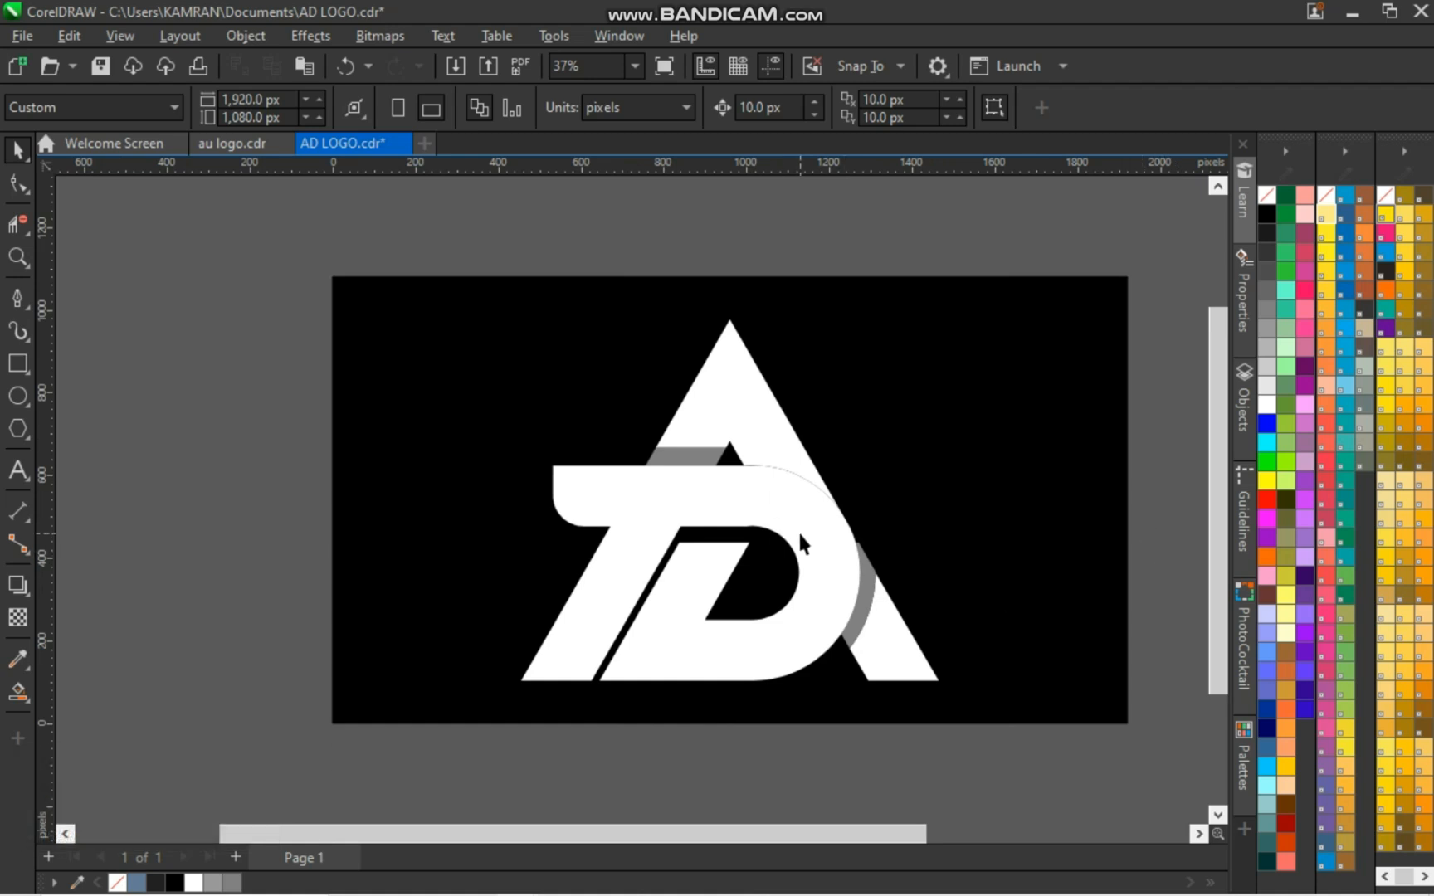
key("ctrl")
key("ctrl+s")
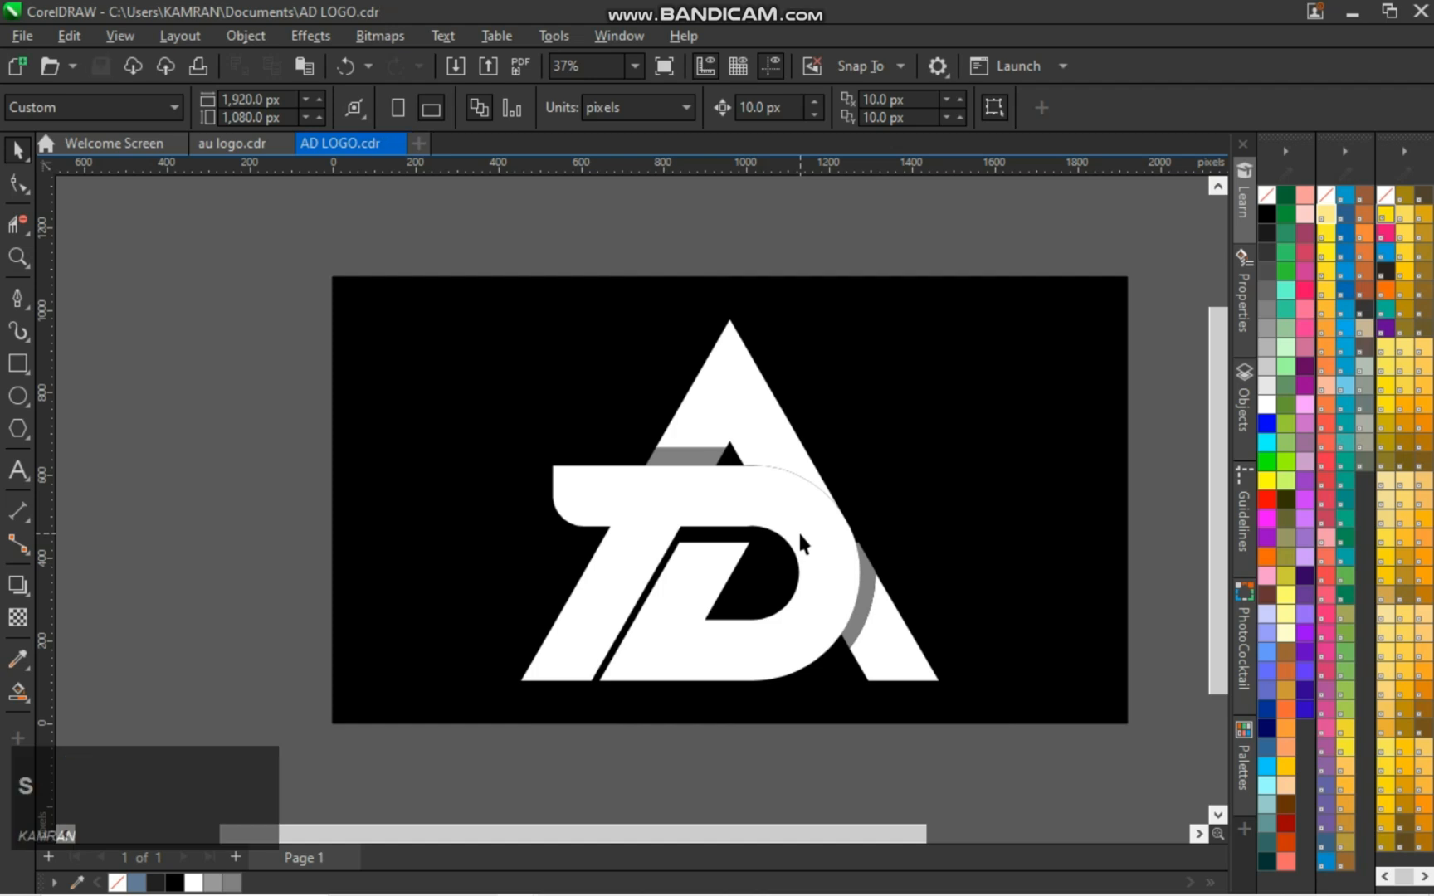
left_click(1153, 496)
left_click(777, 540)
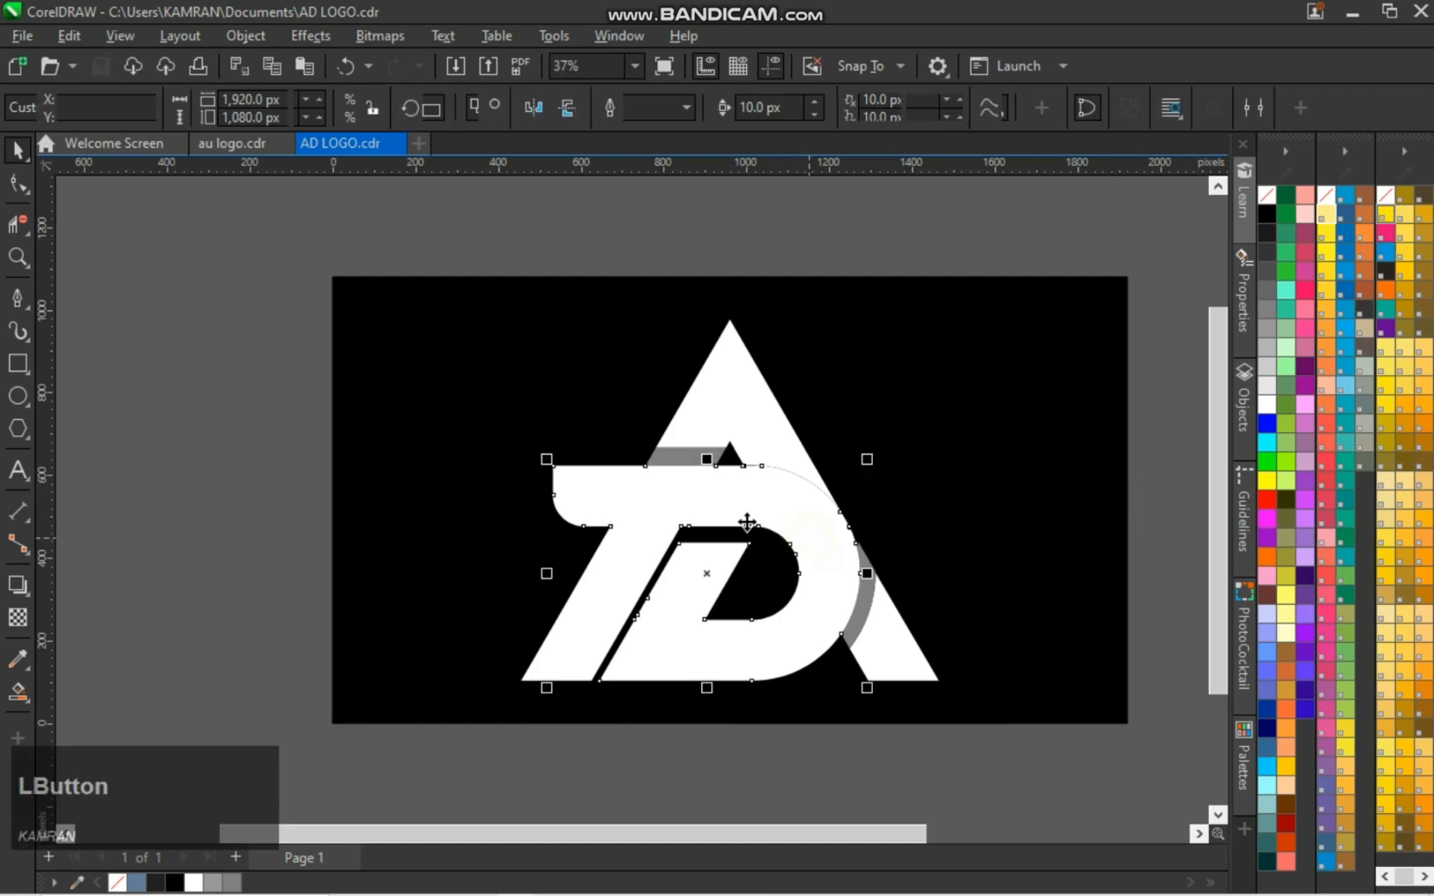
left_click(538, 223)
left_click_drag(432, 246, 958, 716)
left_click(1164, 345)
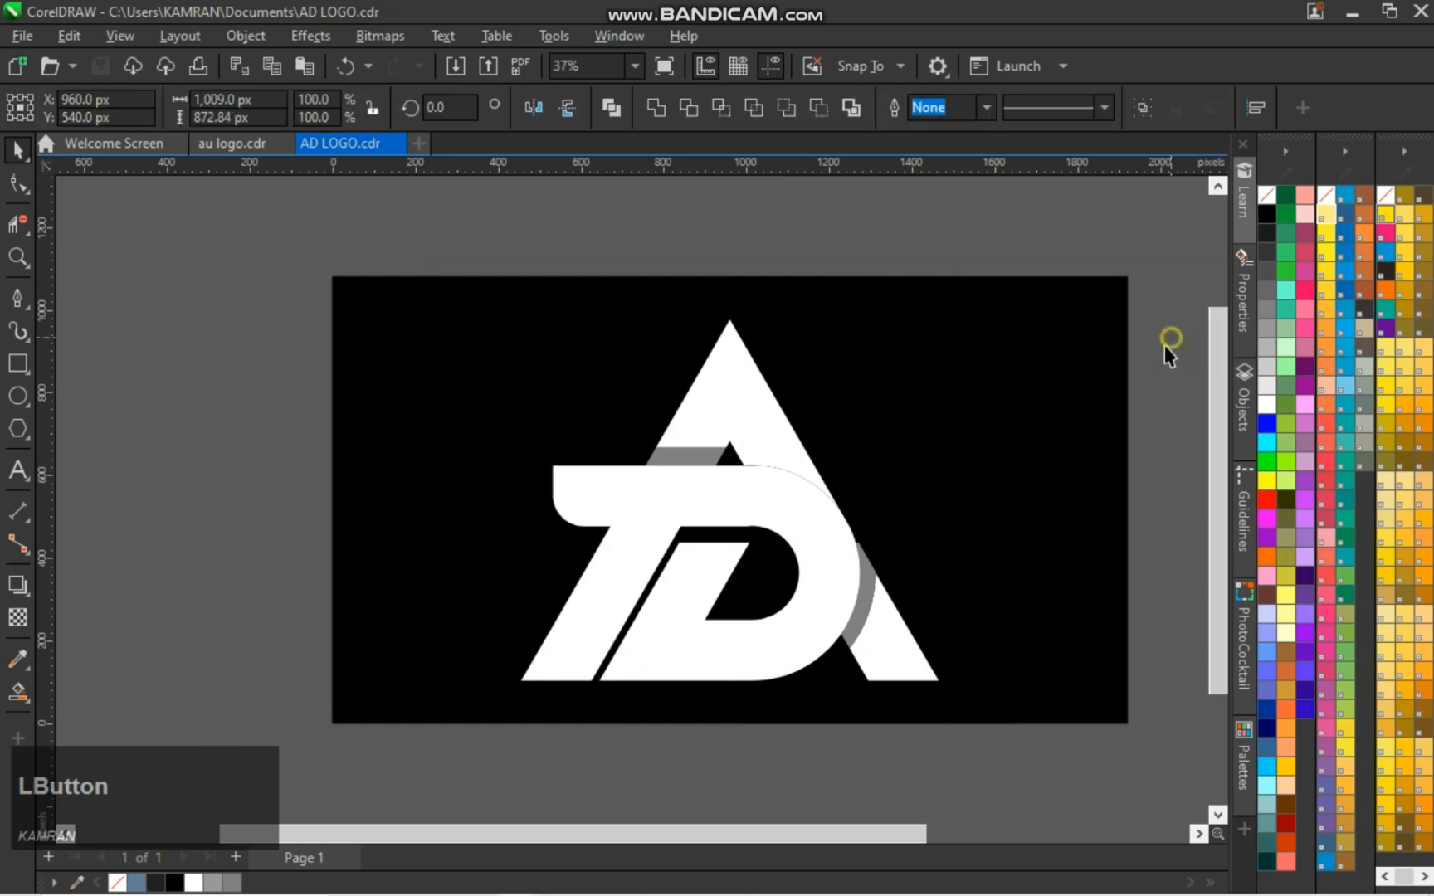
Fill the D with red
left_click(823, 537)
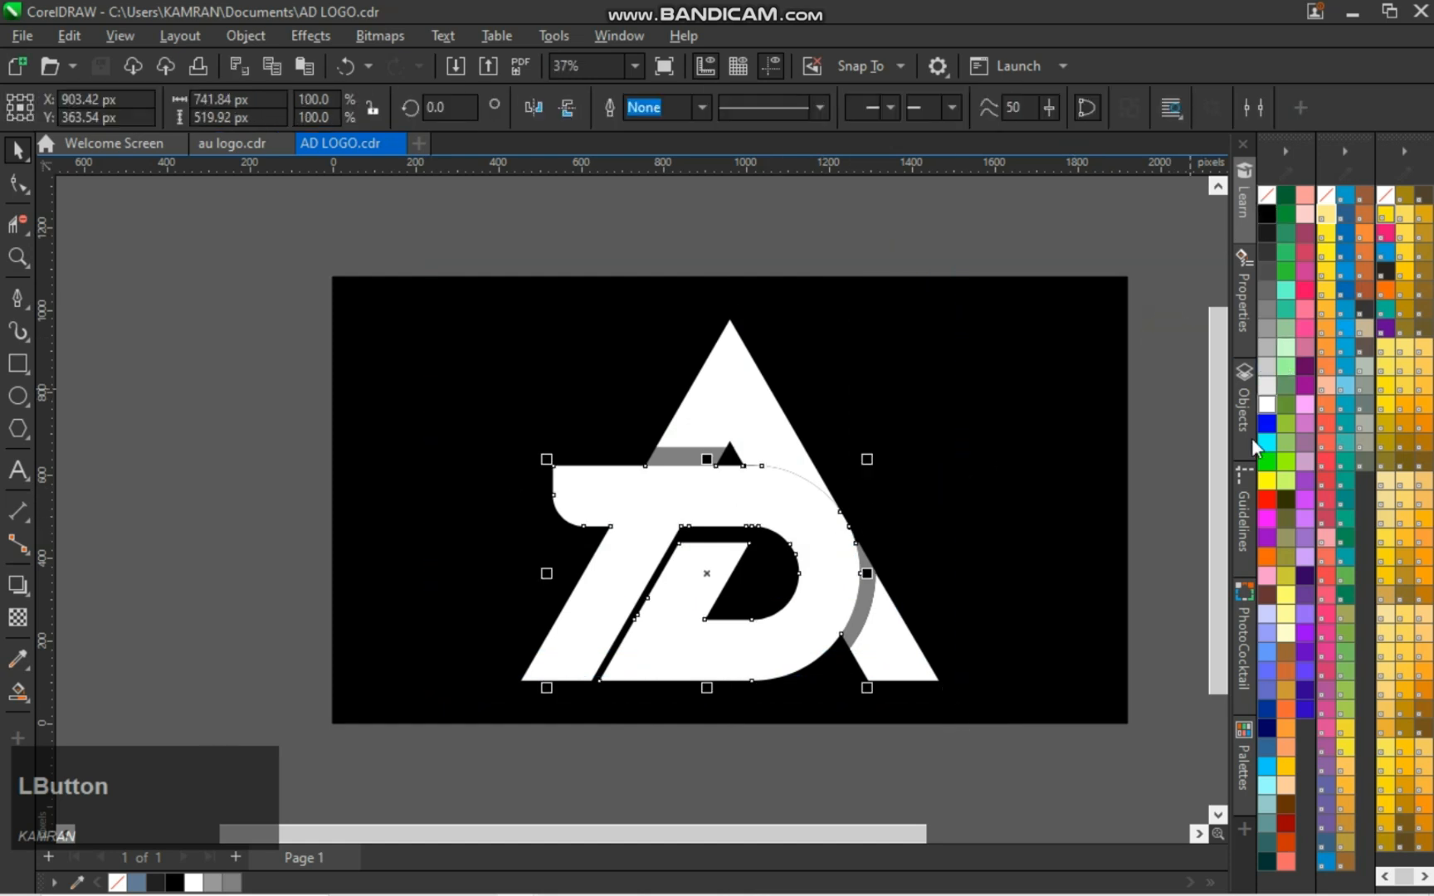
left_click(1266, 499)
left_click(1175, 502)
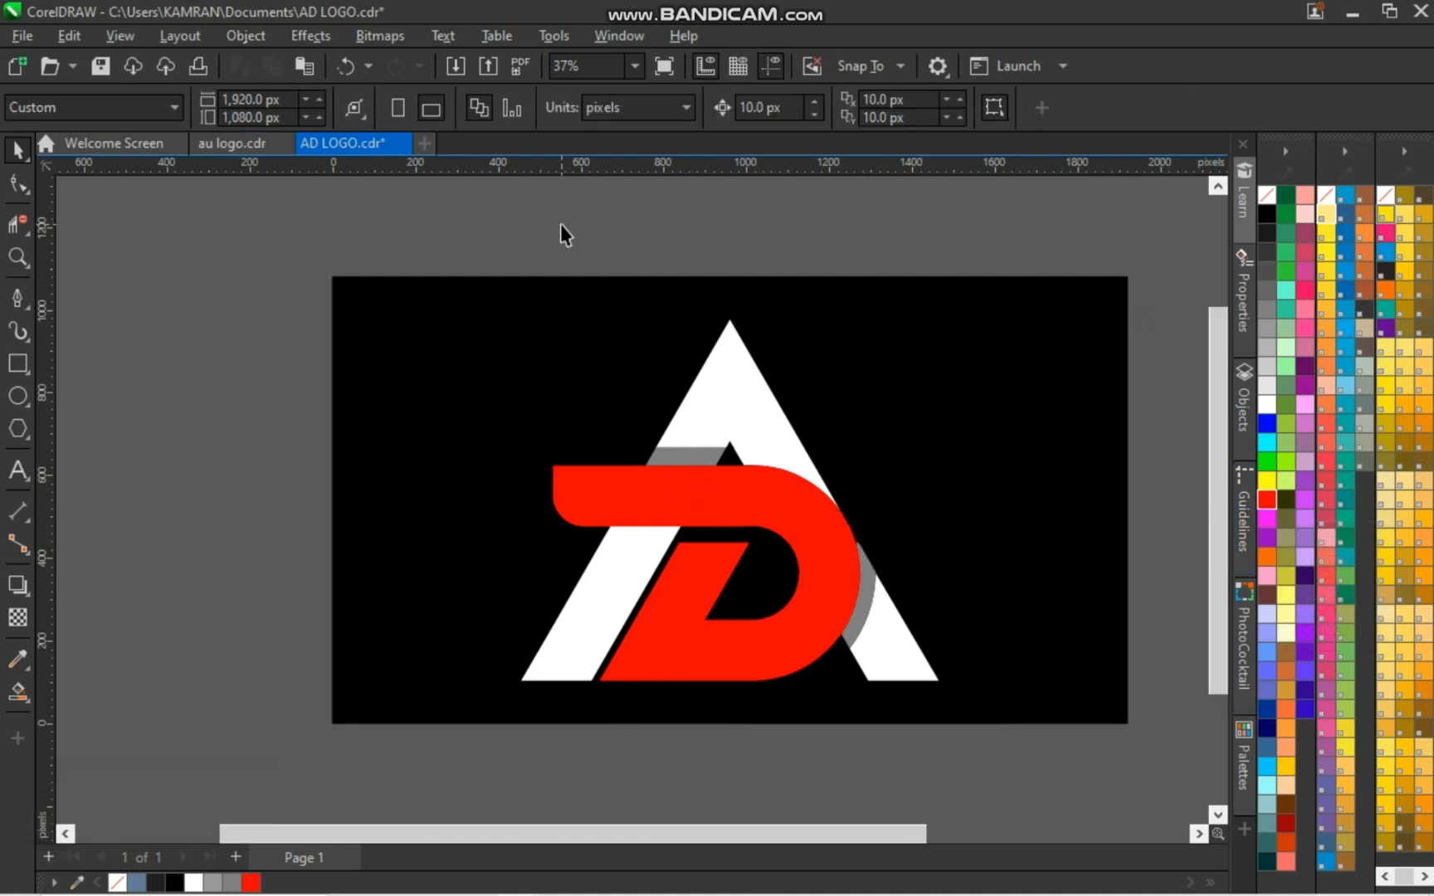
Apply a linear gradient from red at the D's upper-left corner to dark red at its lower-right curve
left_click(633, 499)
key("g")
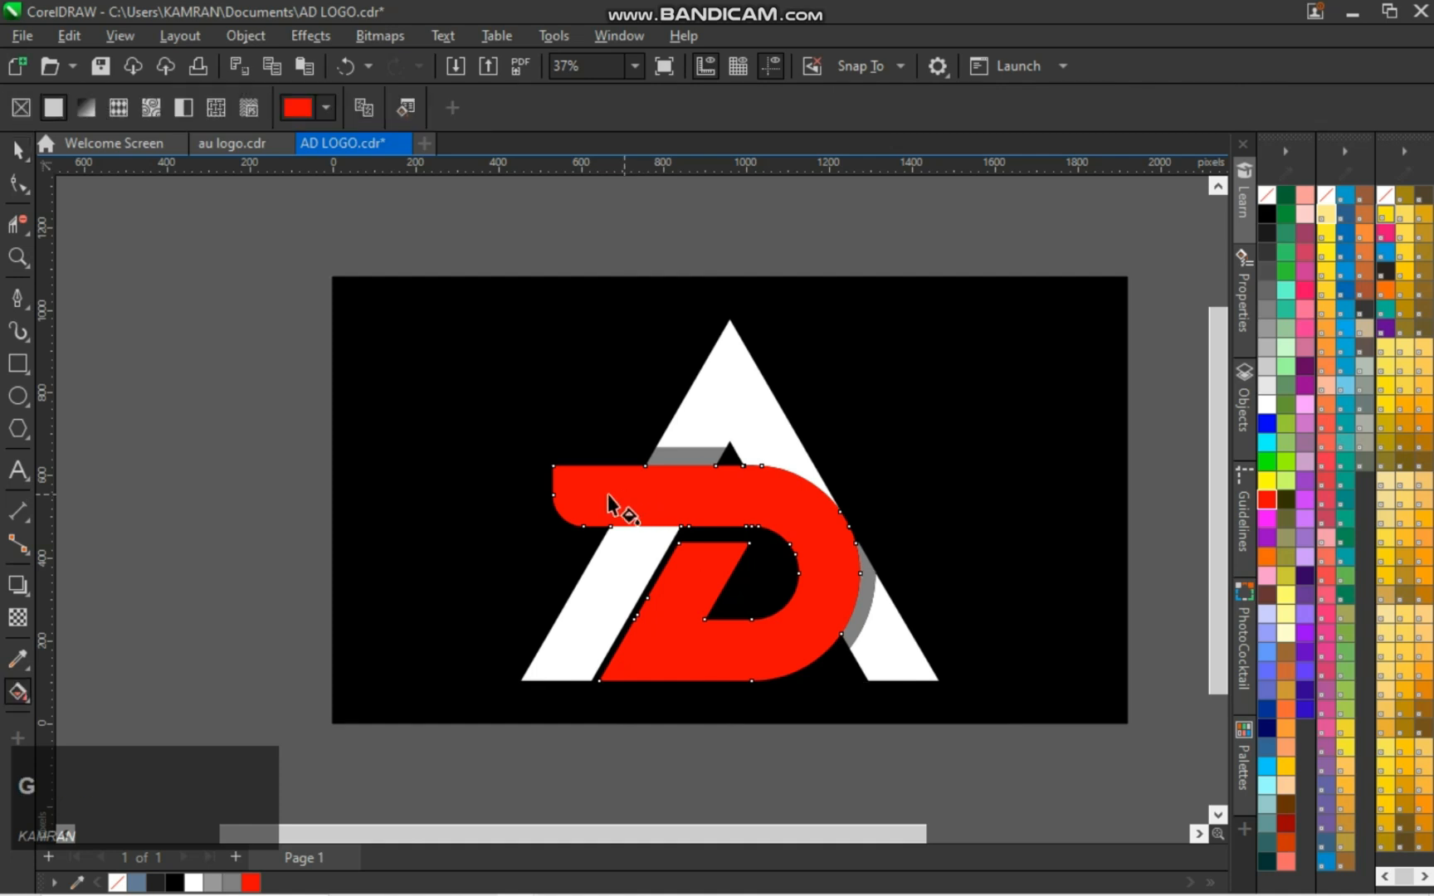
left_click_drag(554, 468, 842, 635)
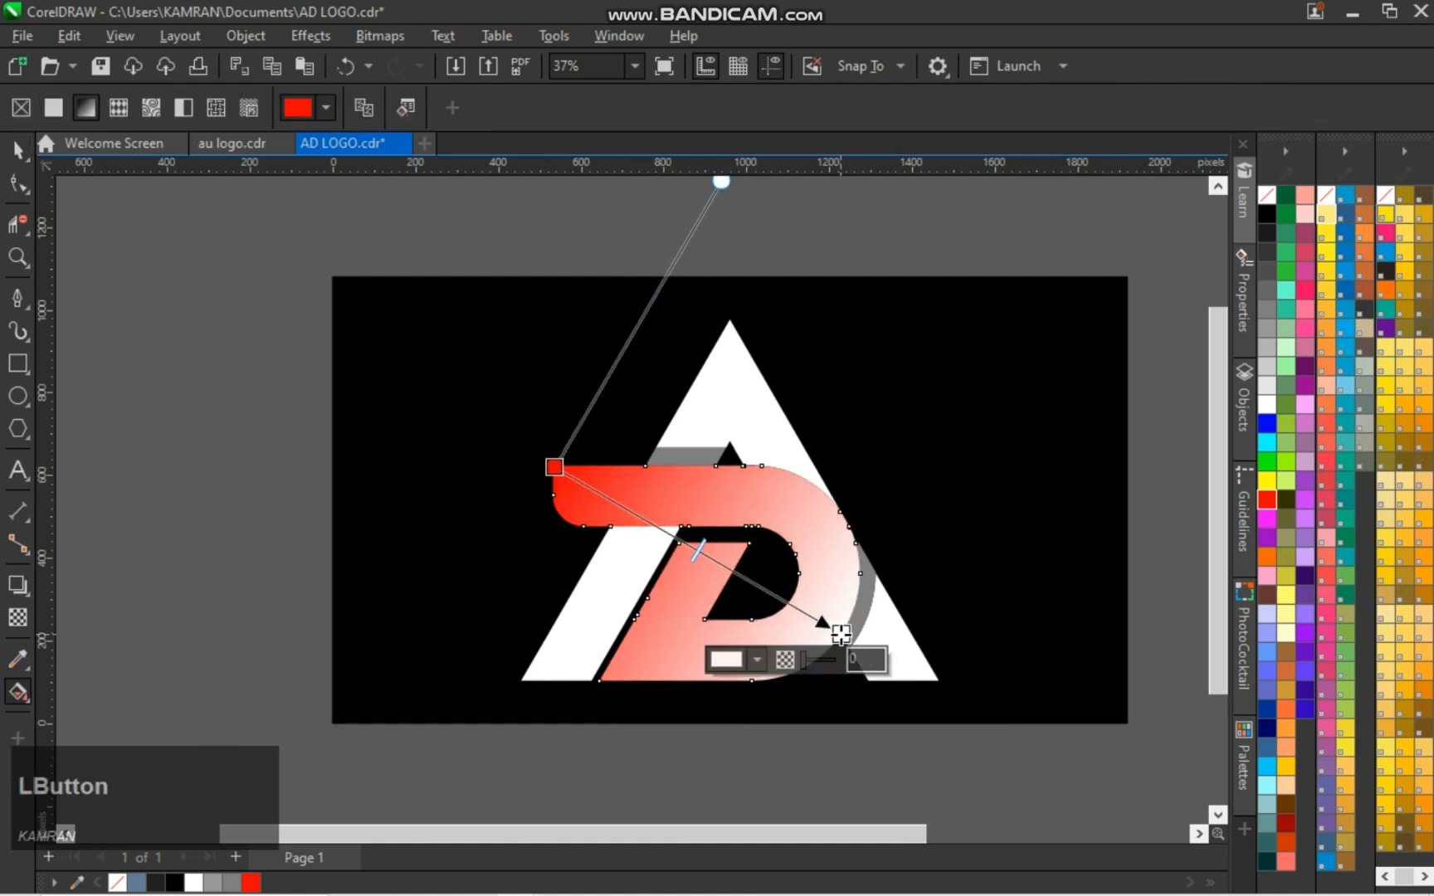
left_click(1286, 823)
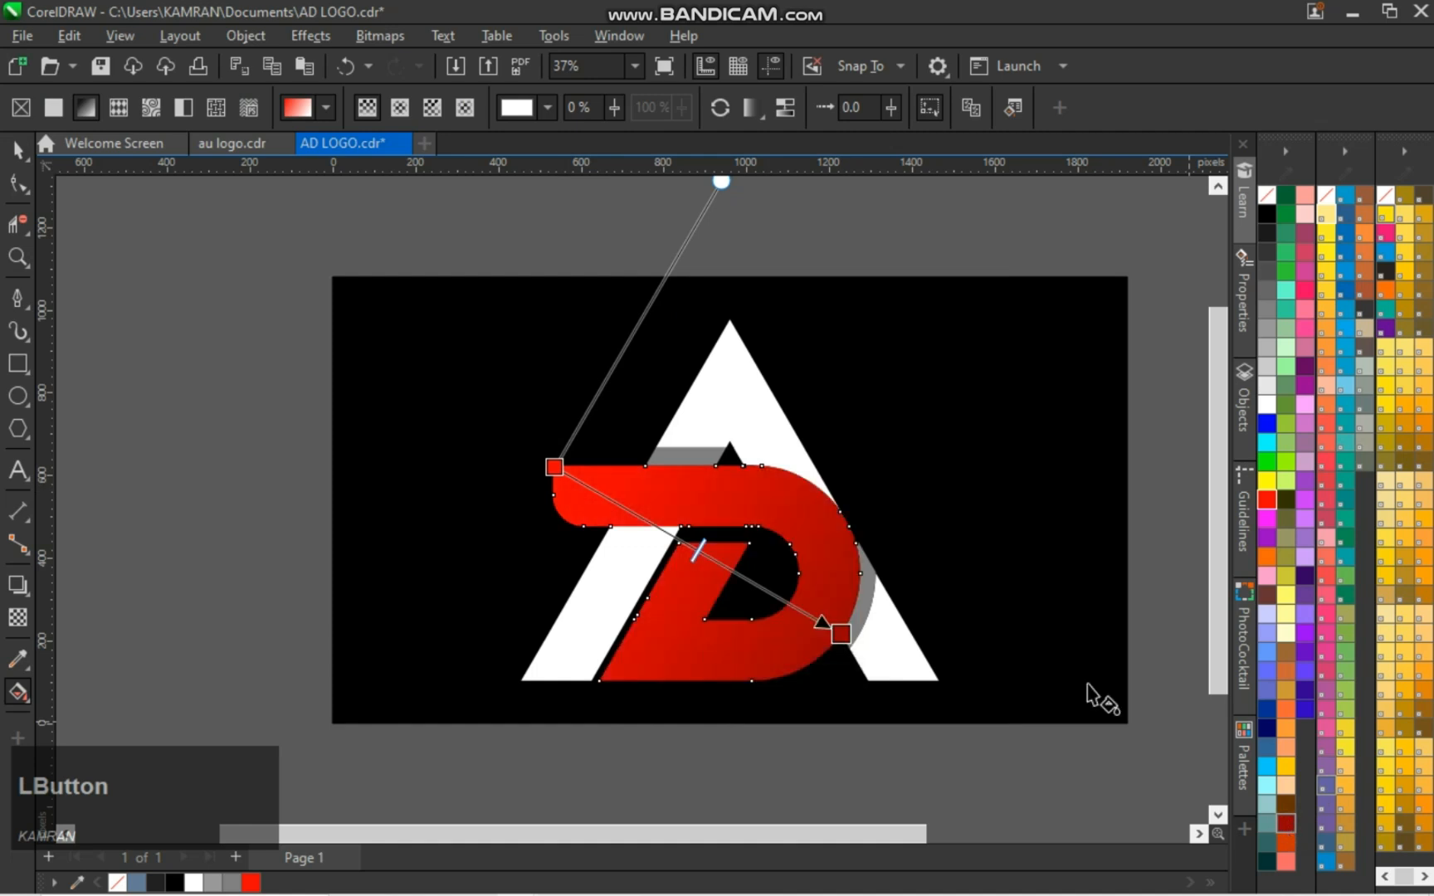
key("space")
key("Escape")
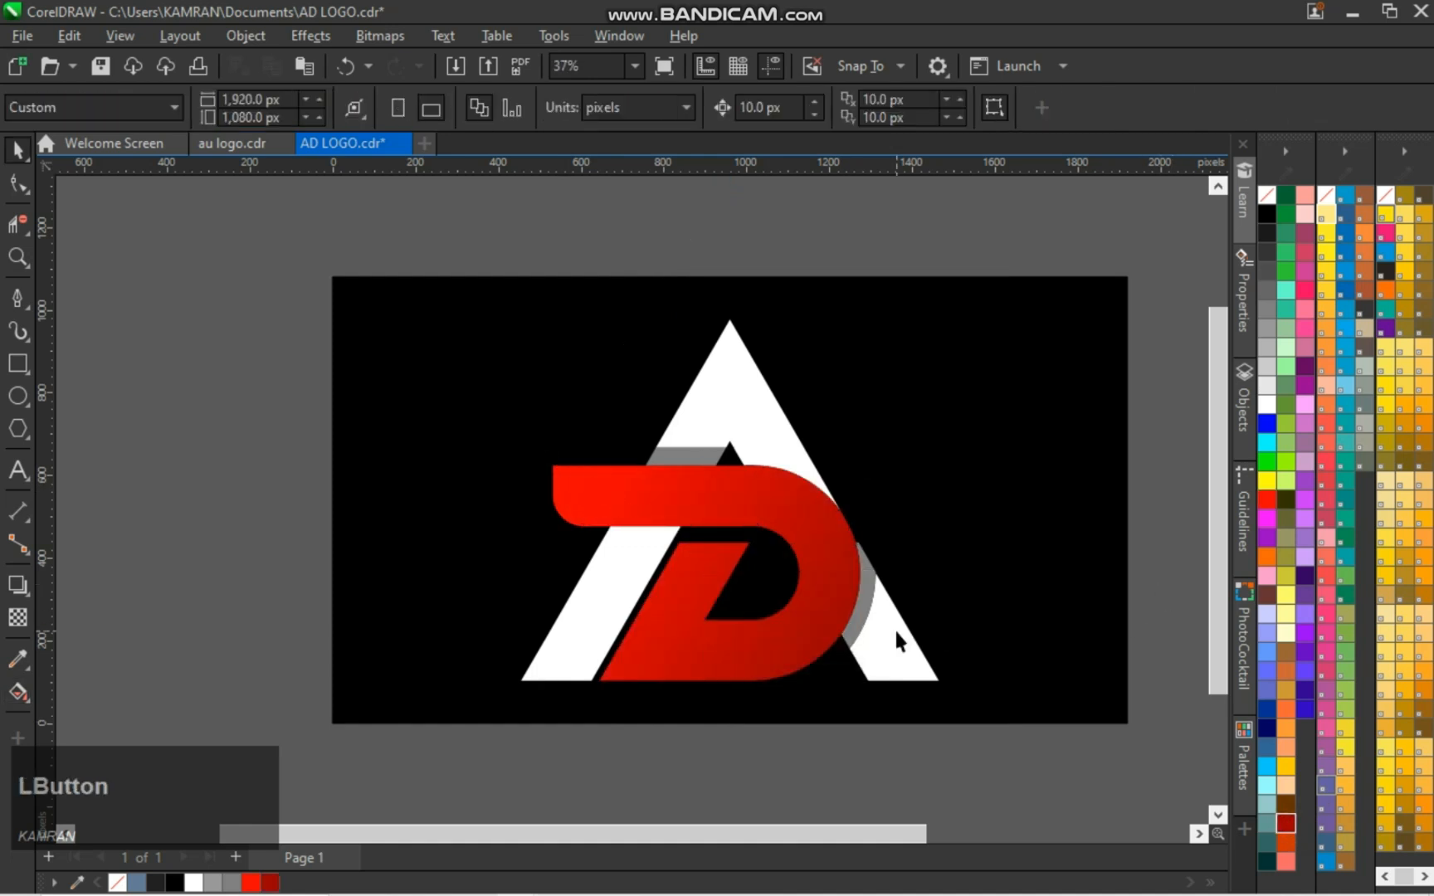
Save the document and group all the logo pieces together
key("ctrl+s")
scroll(838, 540, "down", 1)
scroll(838, 539, "down", 1)
left_click(582, 278)
left_click_drag(519, 287, 1001, 730)
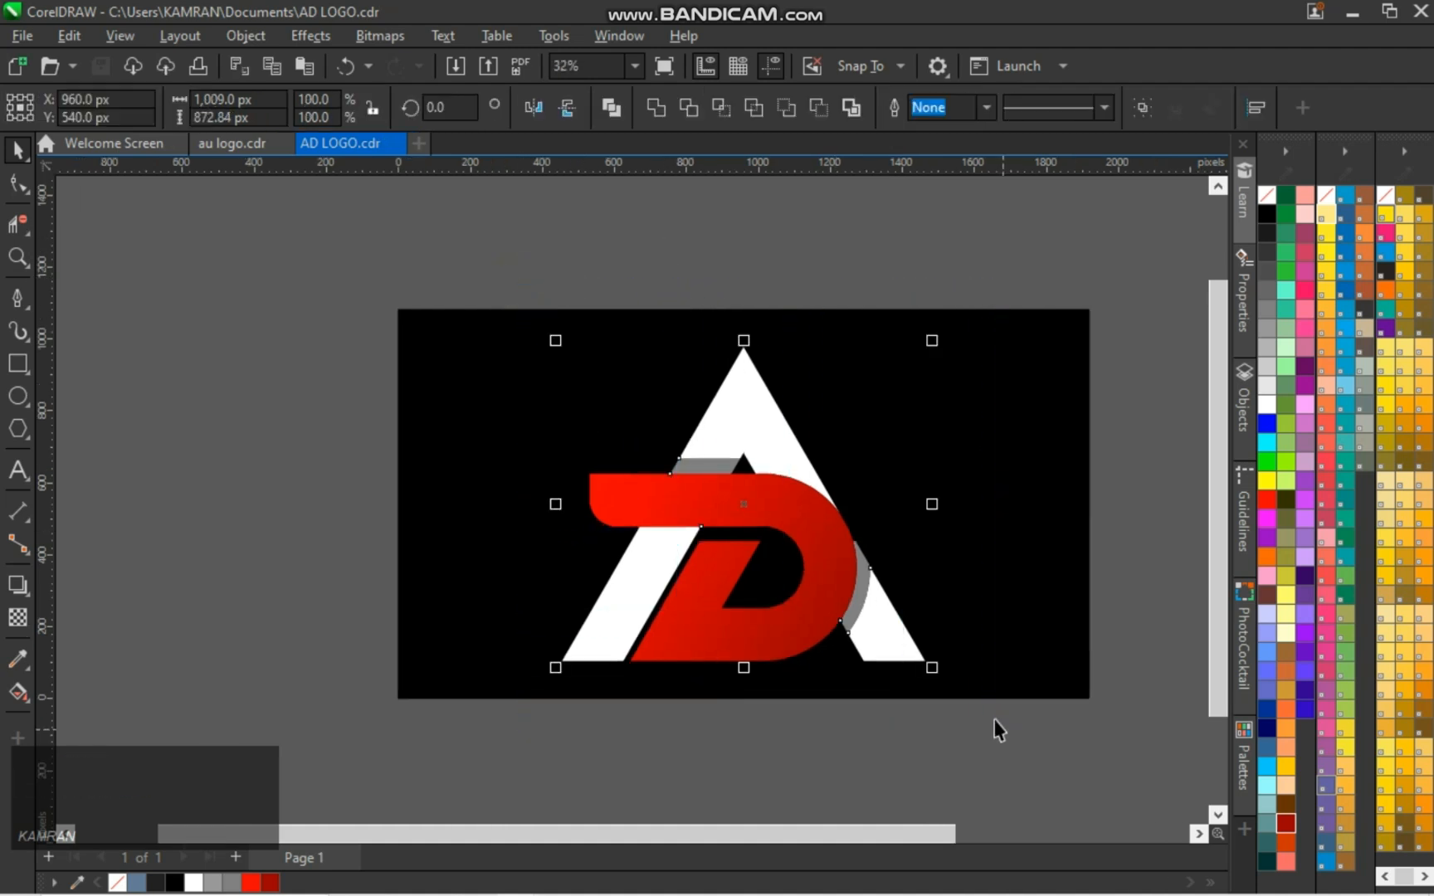
key("ctrl+g")
Scale the logo group down slightly about its centre
left_click_drag(929, 669, 911, 650)
left_click(1133, 570)
scroll(879, 610, "up", 1)
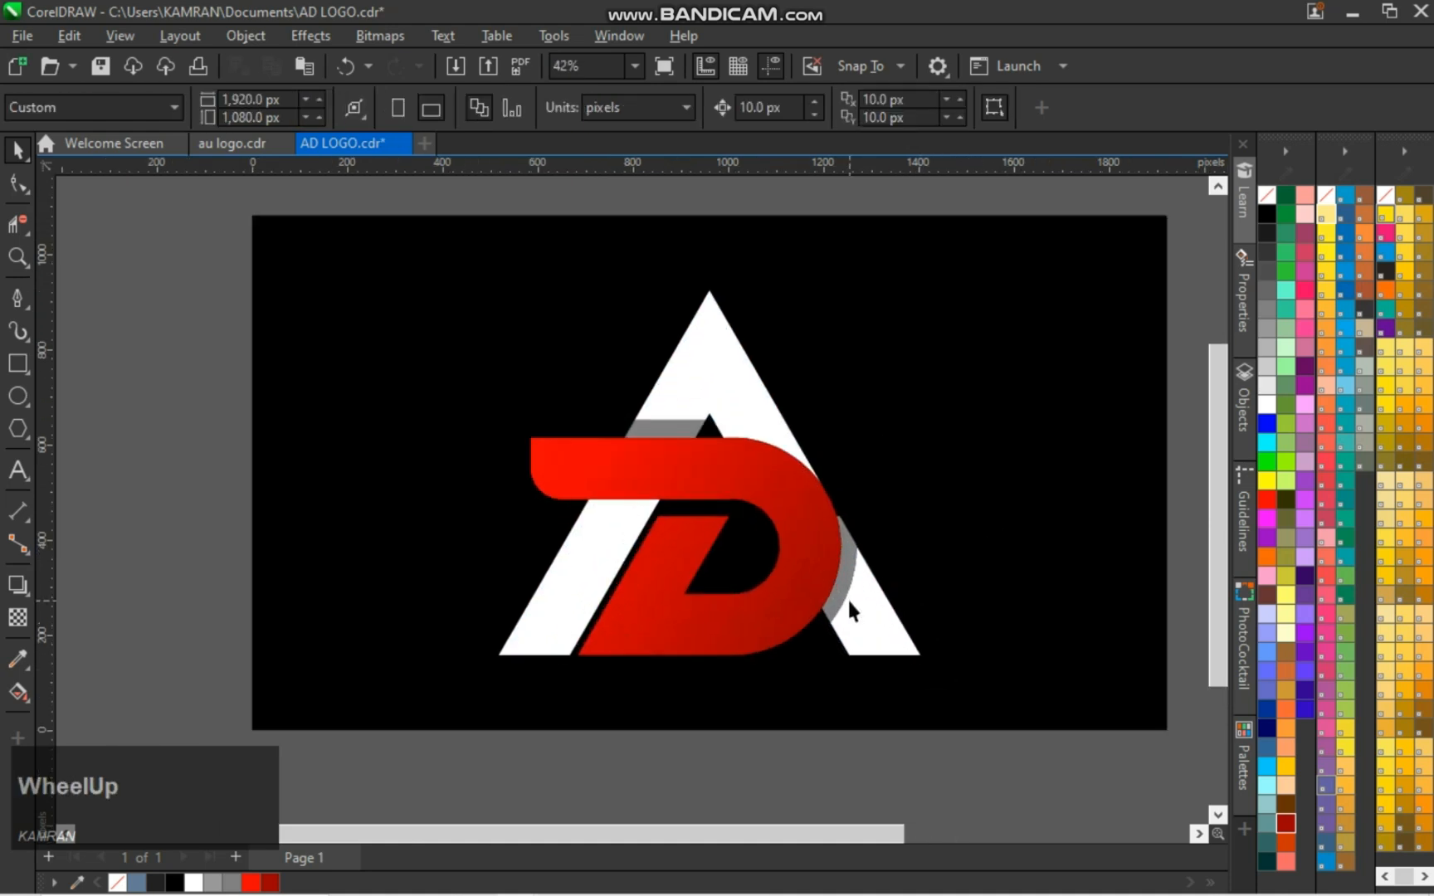
left_click(1177, 512)
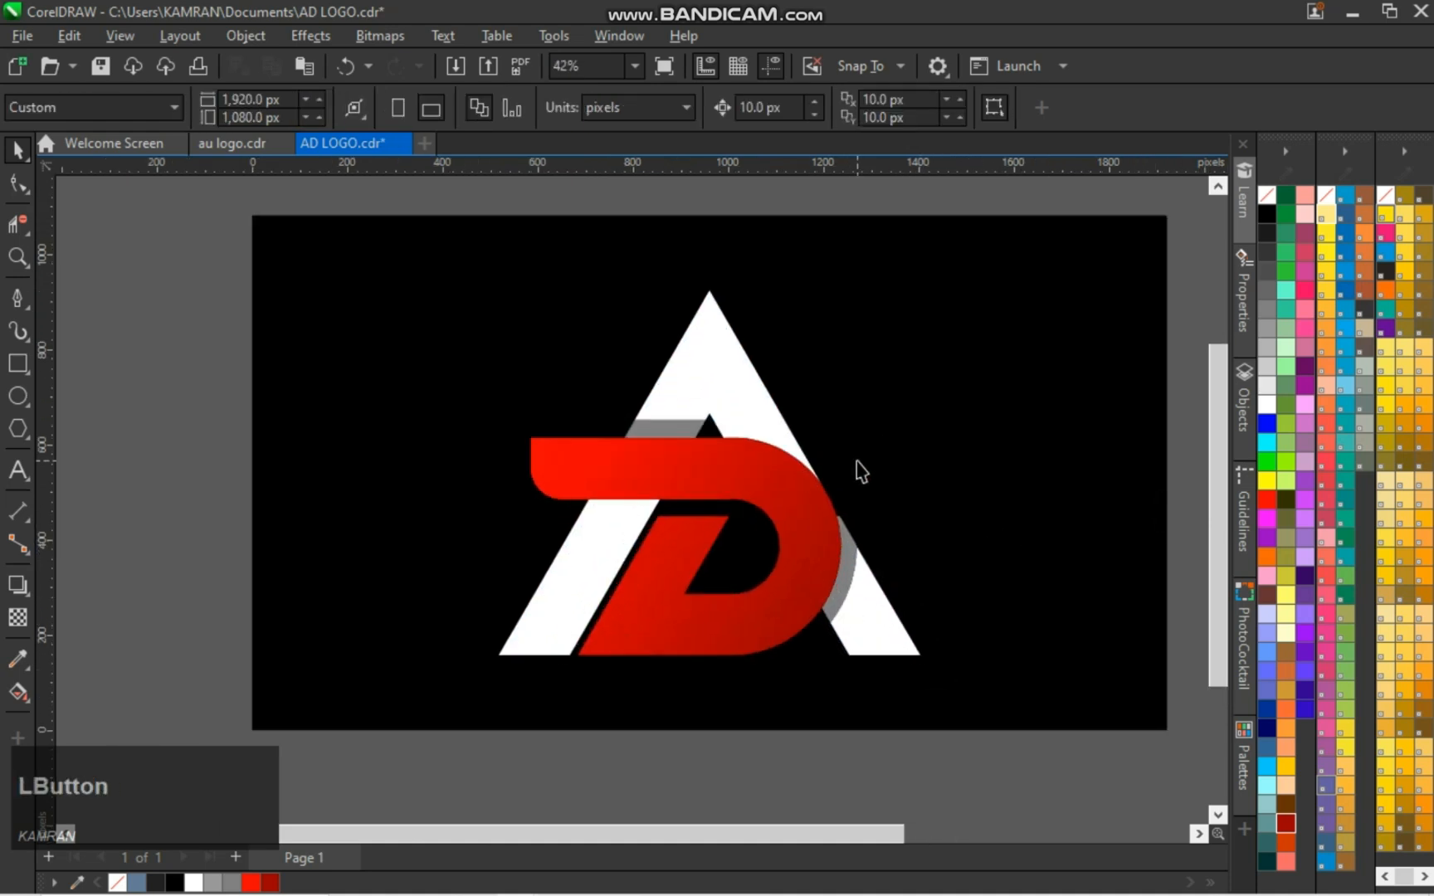
key("ctrl")
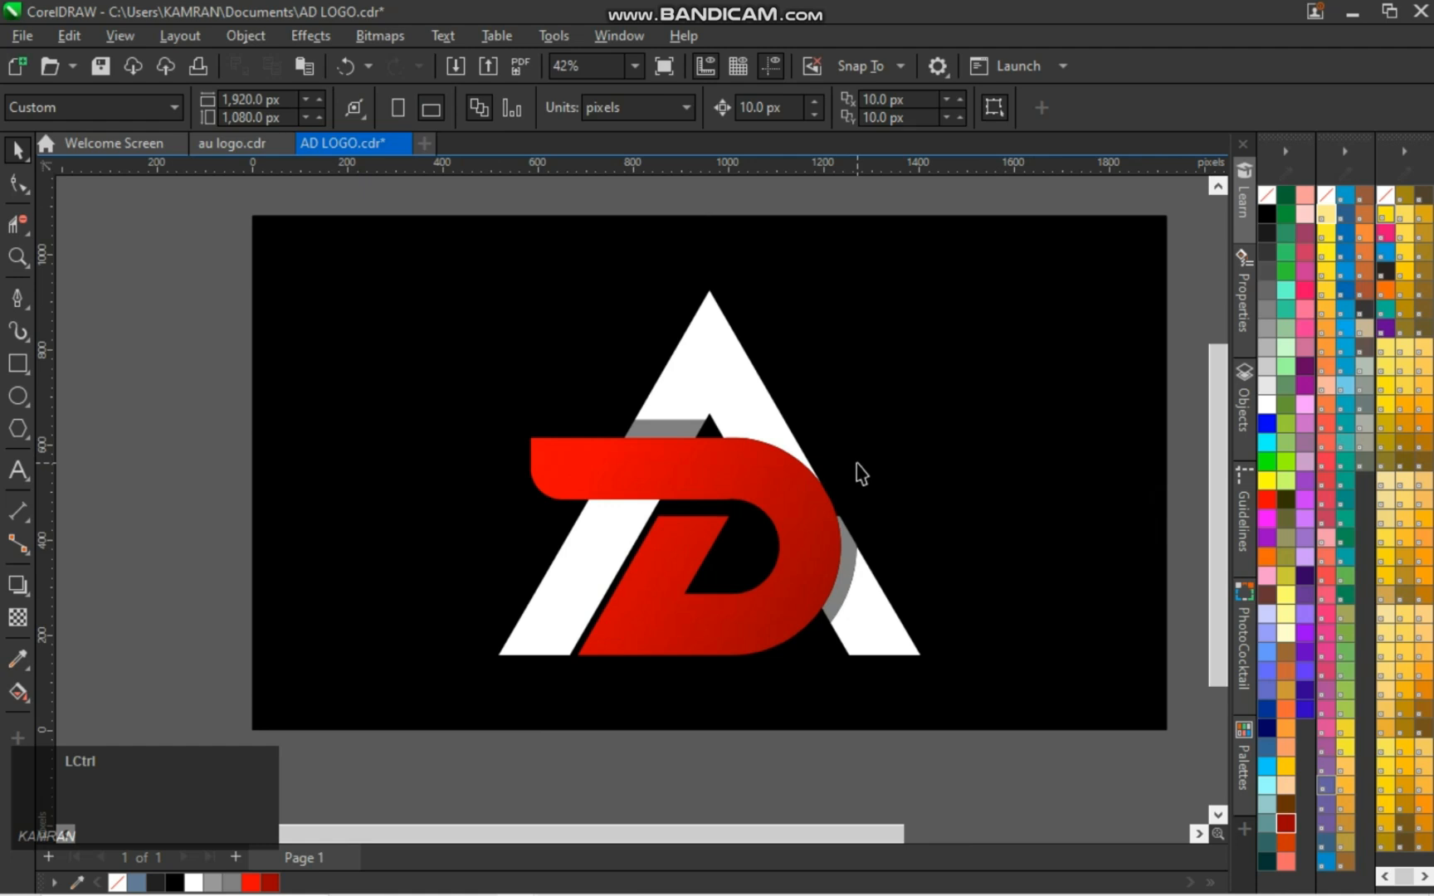
Import the green CorelDRAW icon image from the Pictures folder and place it about 593 px wide in the page's upper-left corner
left_click(455, 67)
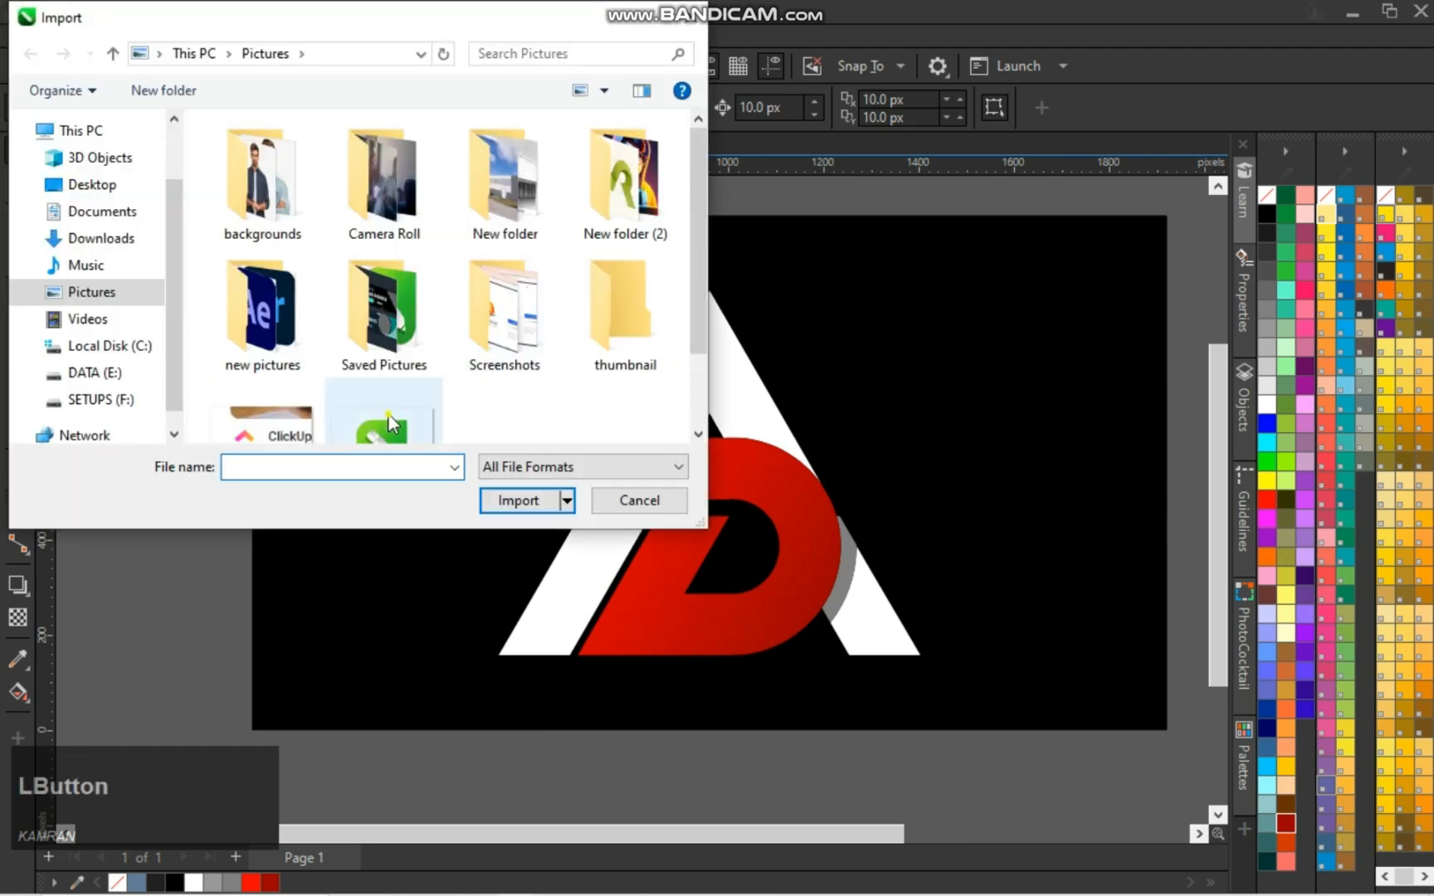
left_click(389, 410)
left_click(516, 506)
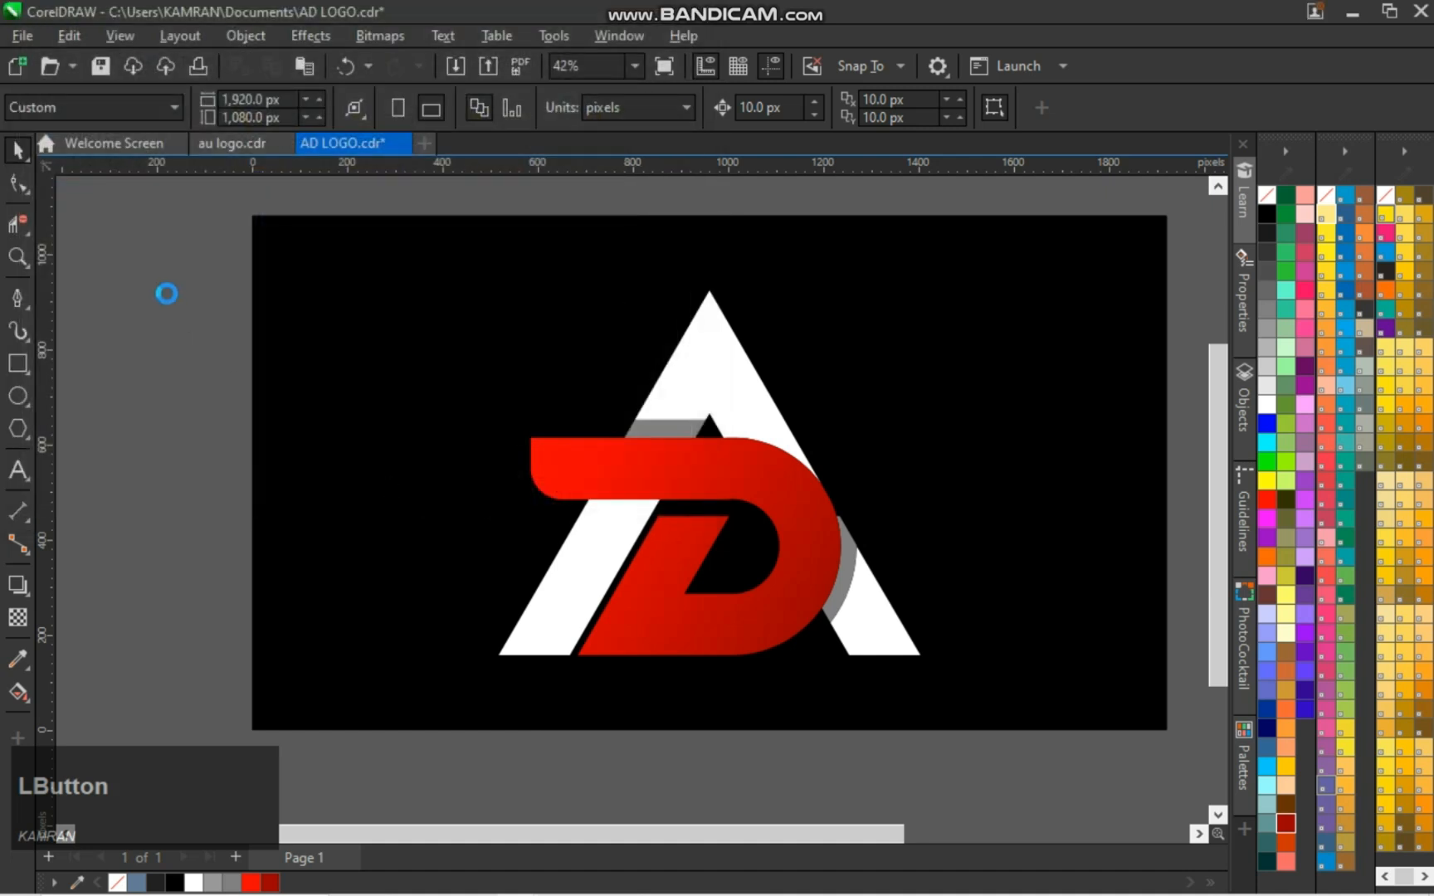
left_click_drag(158, 286, 453, 510)
mouse_move(308, 401)
left_mouse_down()
mouse_move(382, 457)
mouse_move(372, 323)
left_mouse_up()
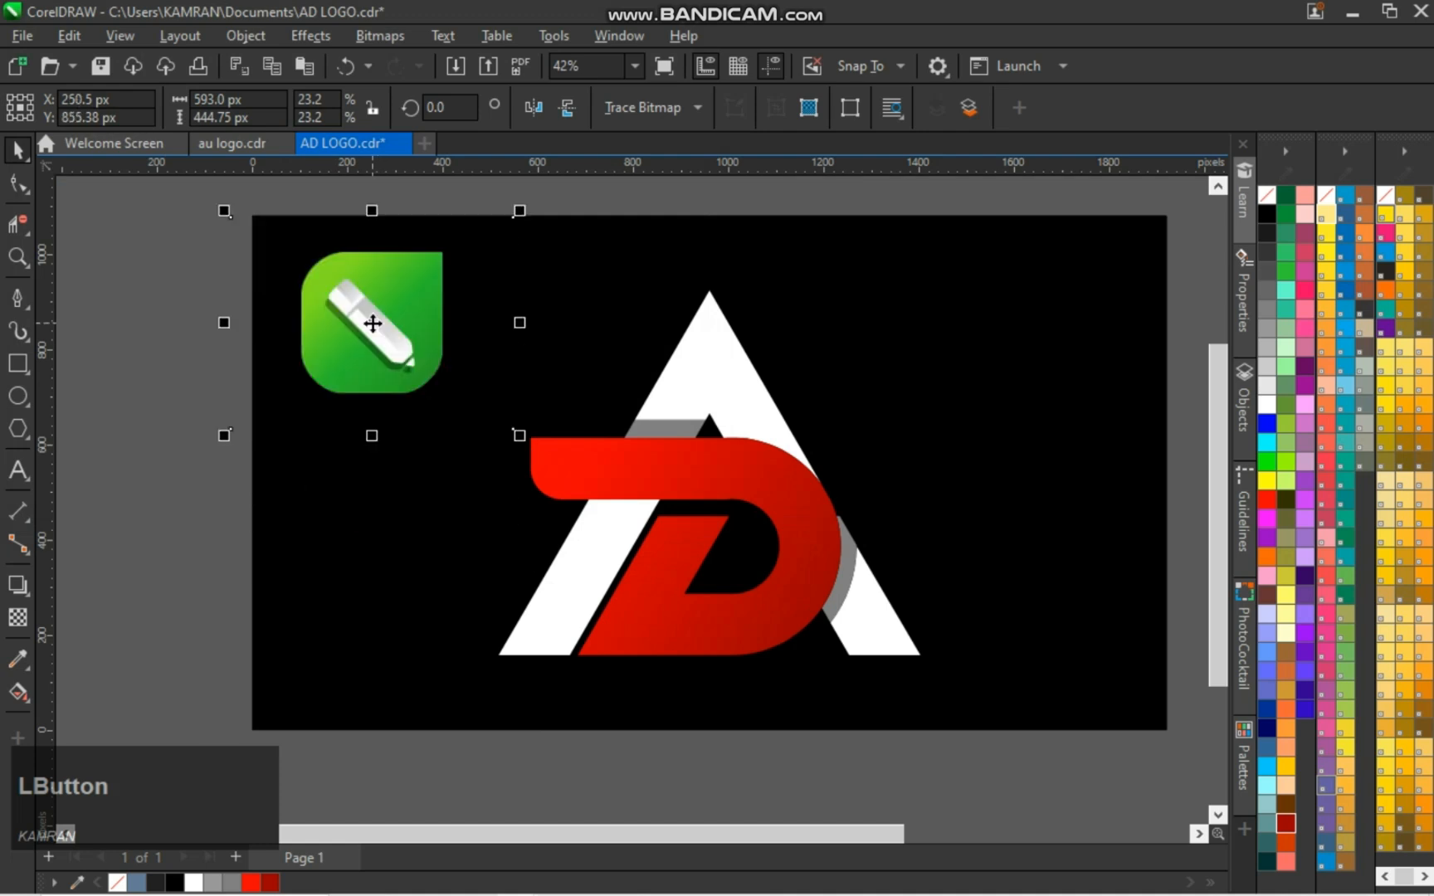
Try to PowerClip the icon image inside the locked black background rectangle
right_click(373, 323)
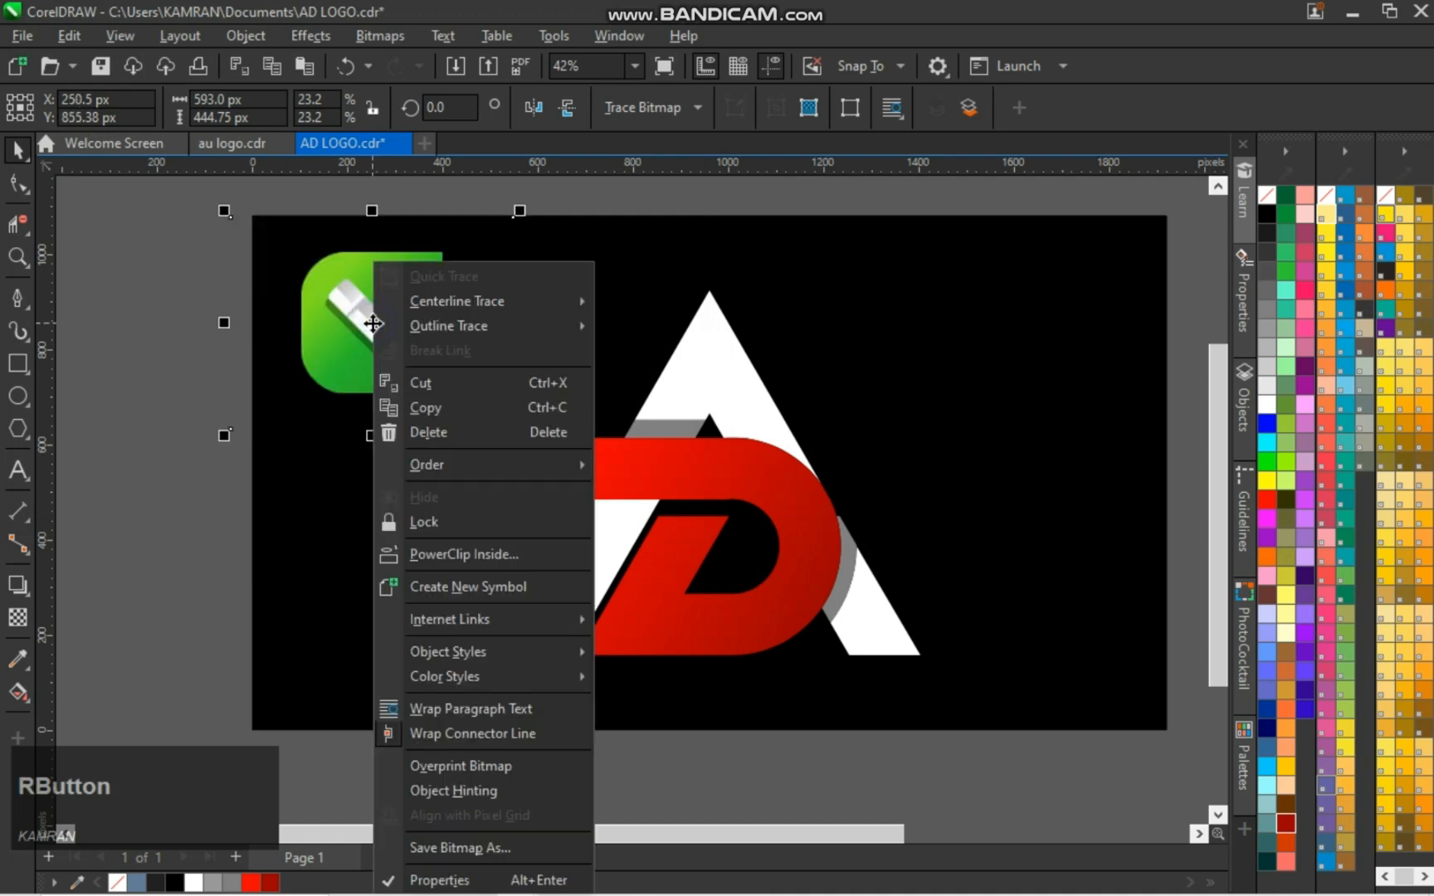
left_click(462, 561)
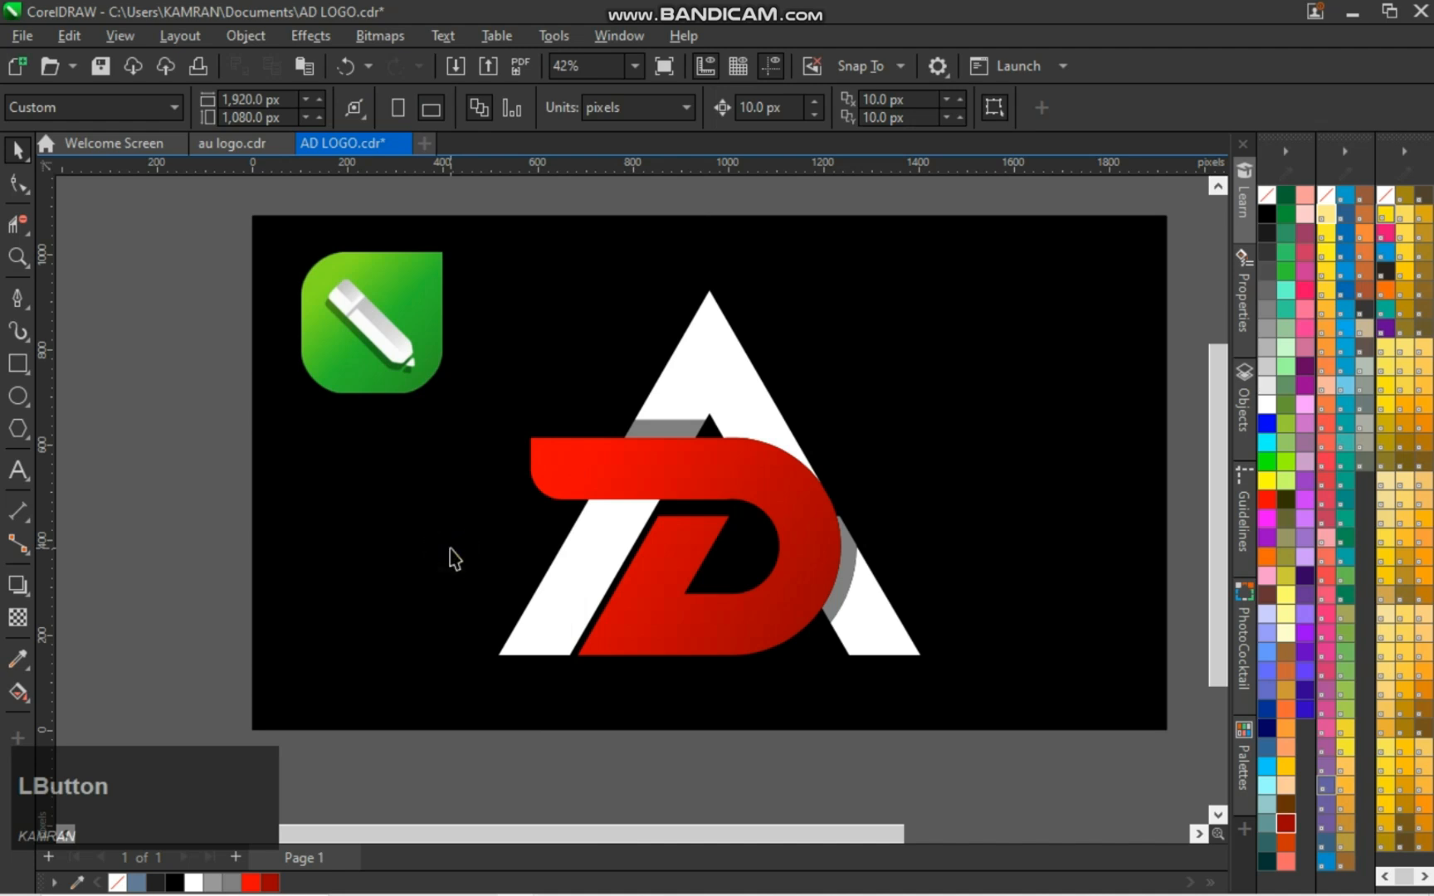
key("ctrl+z")
Move the icon image slightly down and emboss it in its original color with depth 6 and level 300
left_click_drag(386, 456, 378, 350)
left_click(237, 459)
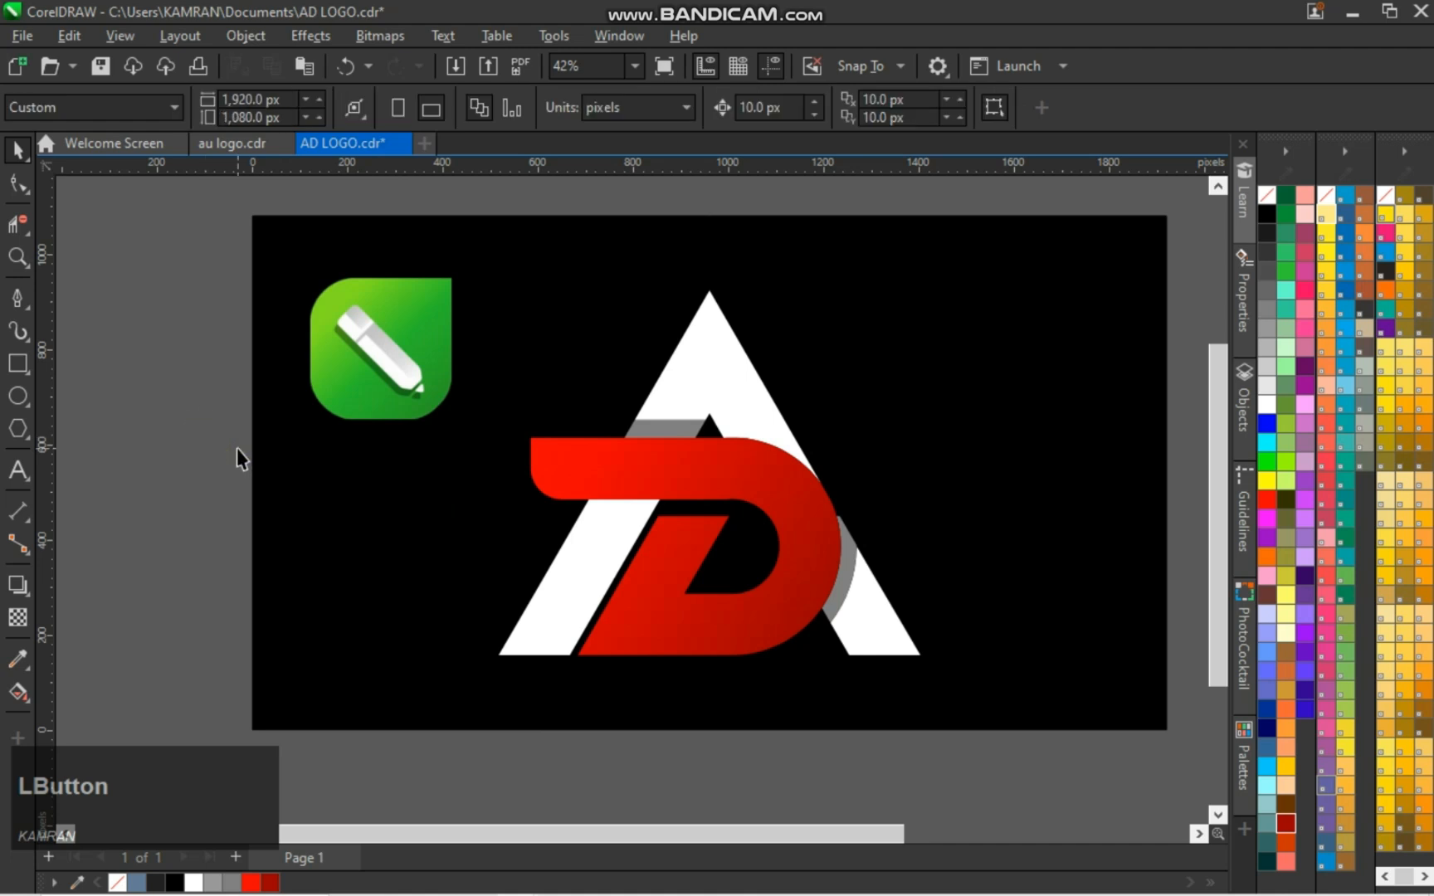
left_click(340, 320)
left_click(326, 38)
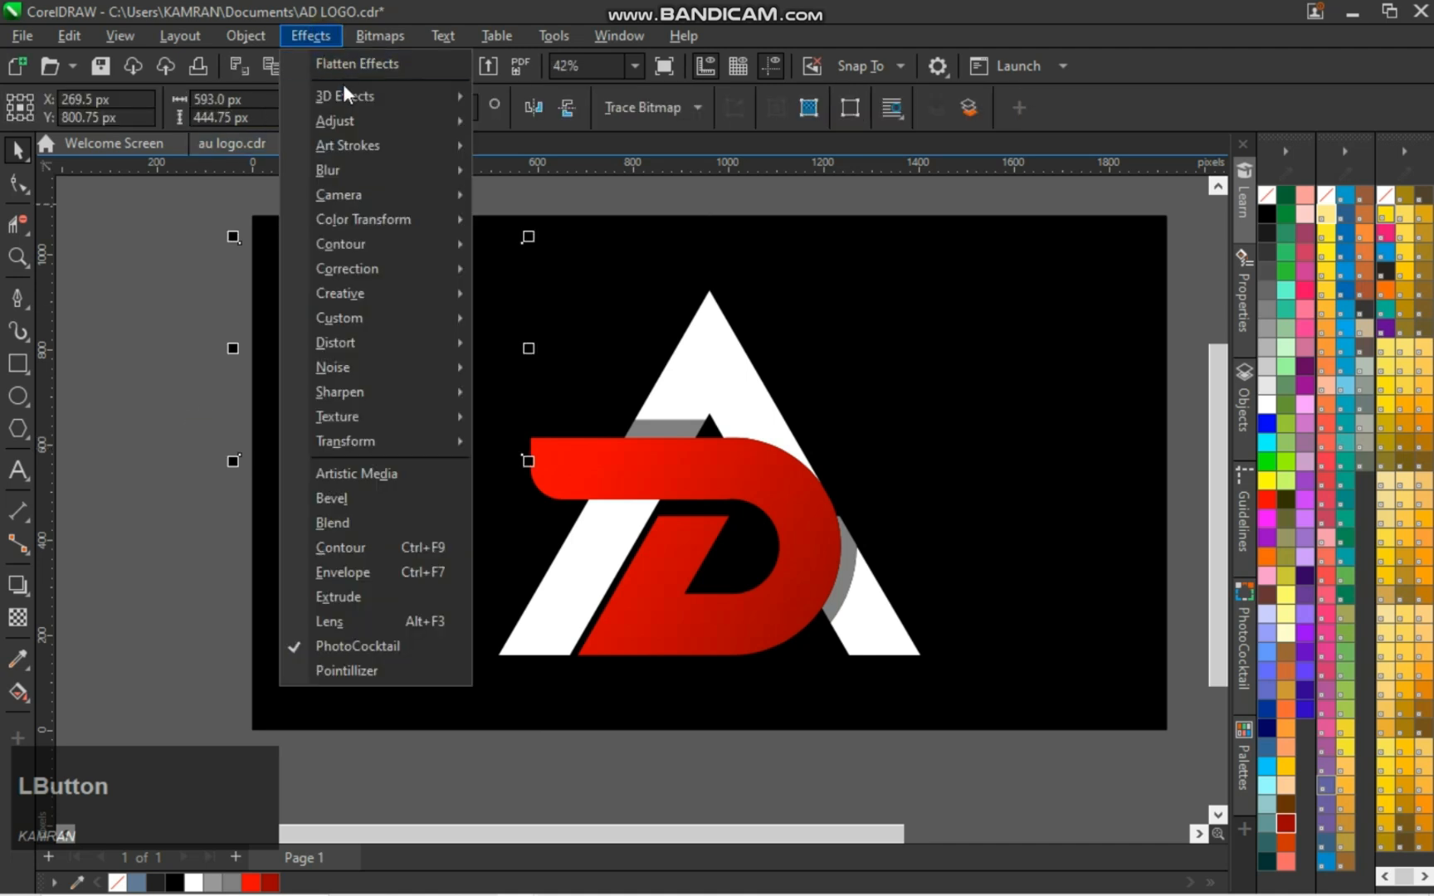
mouse_move(349, 93)
left_click(517, 152)
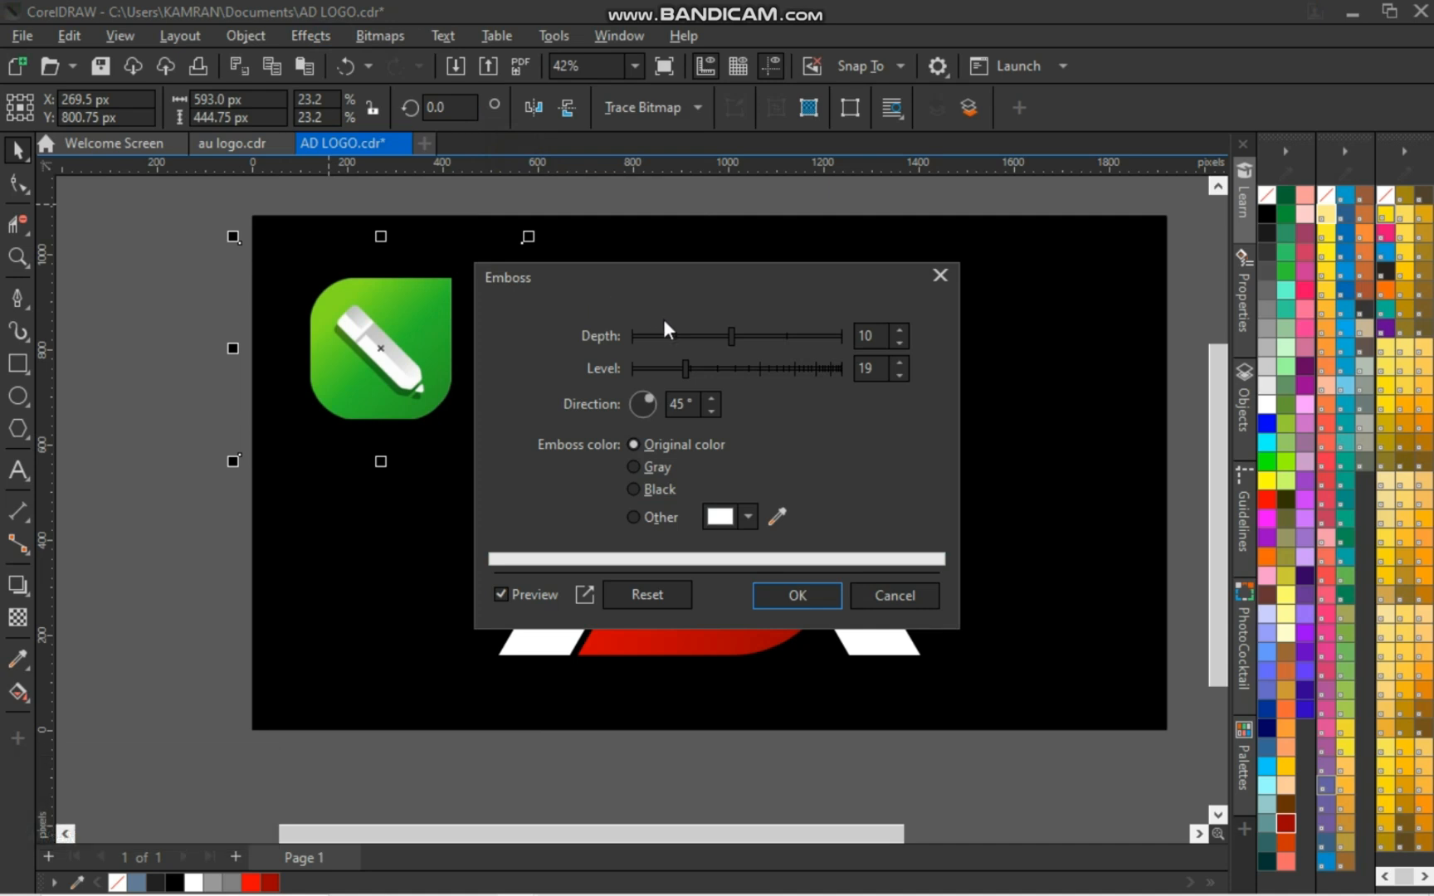
left_click(763, 336)
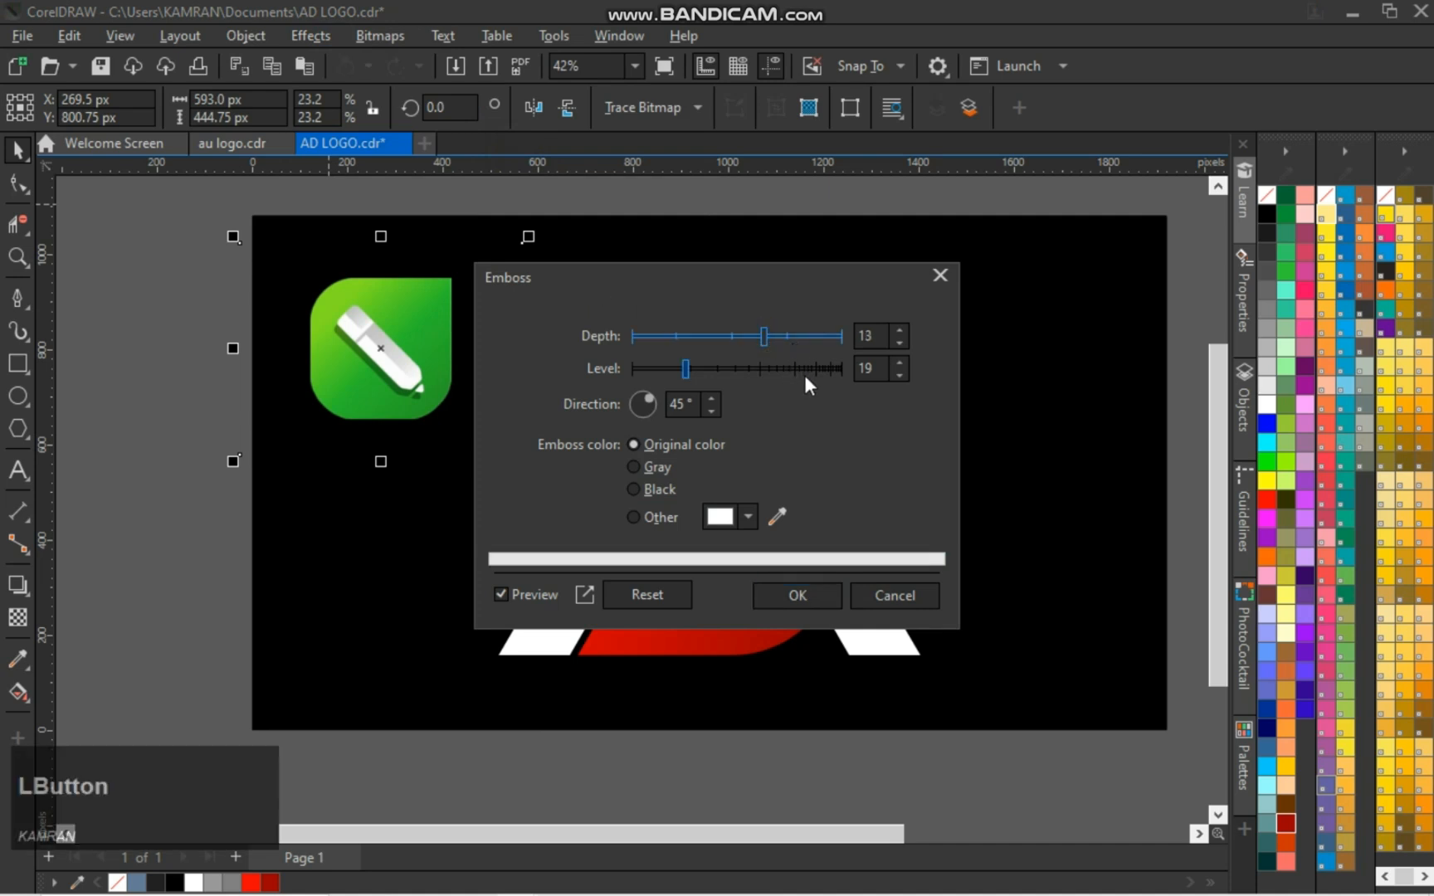
left_click(804, 369)
left_click(815, 366)
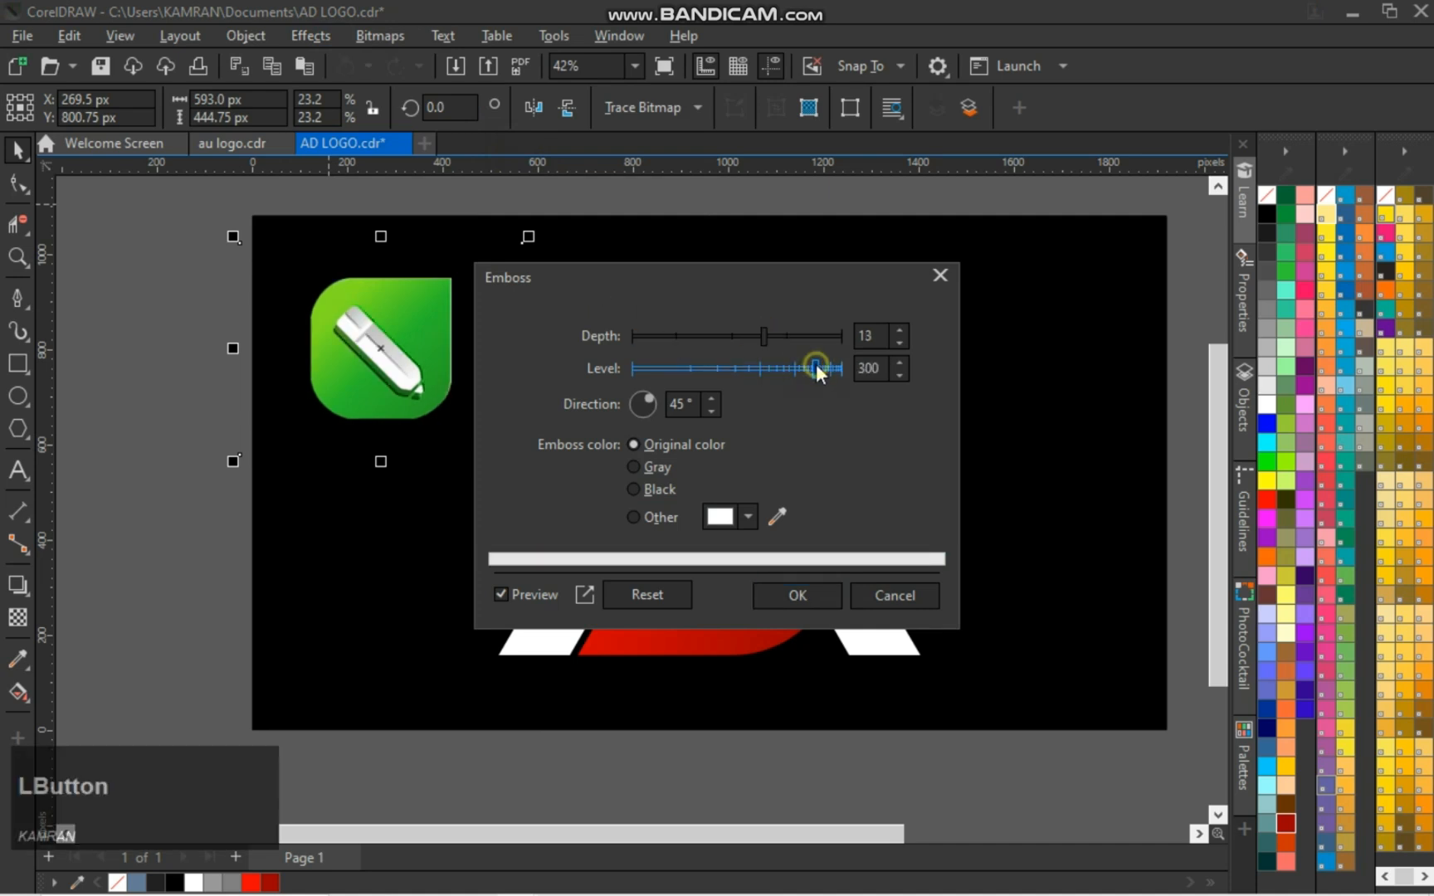
left_click(707, 336)
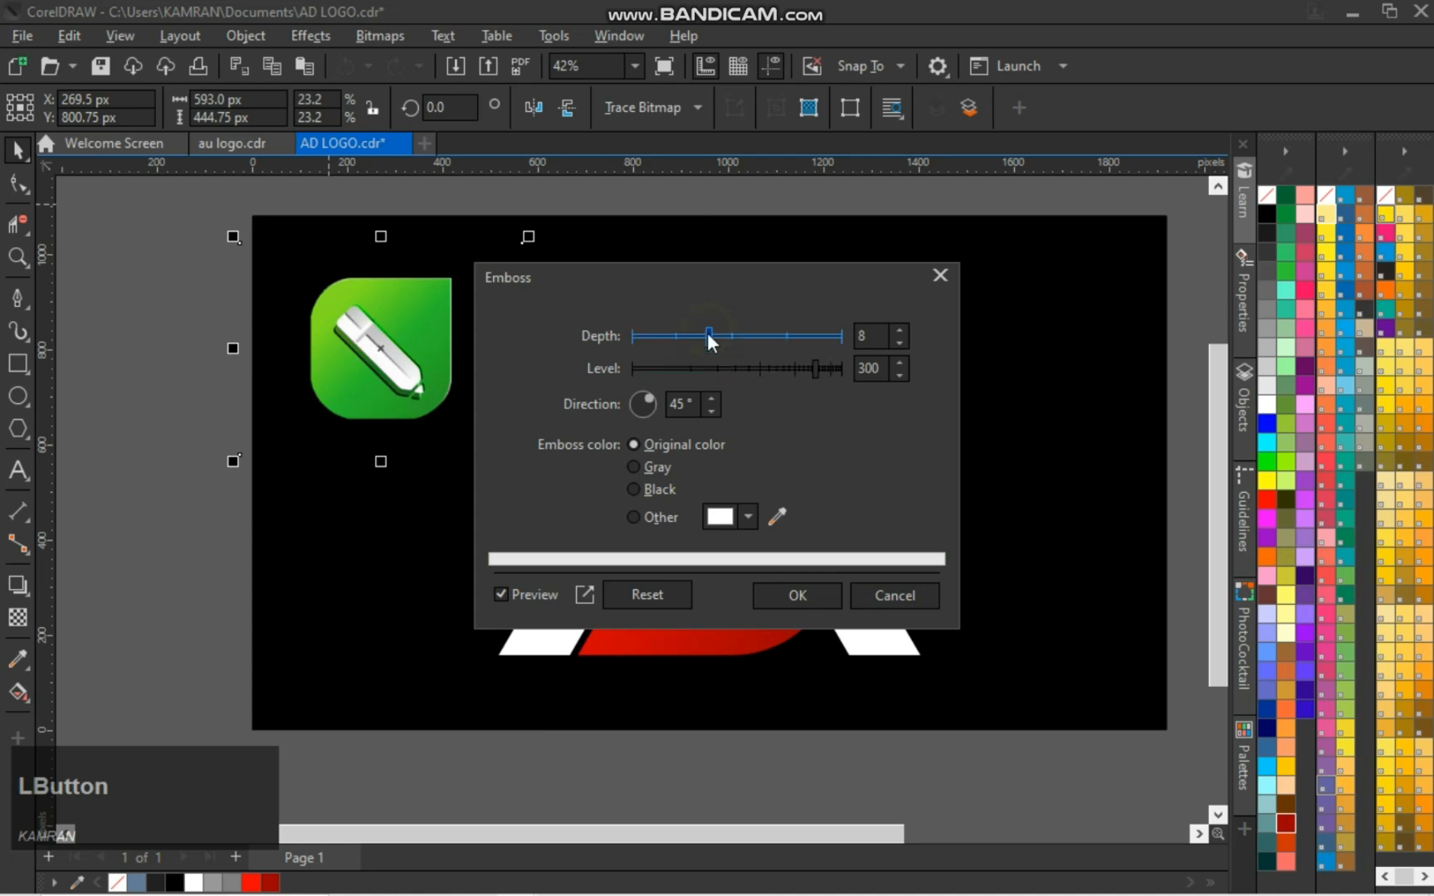
left_click(675, 333)
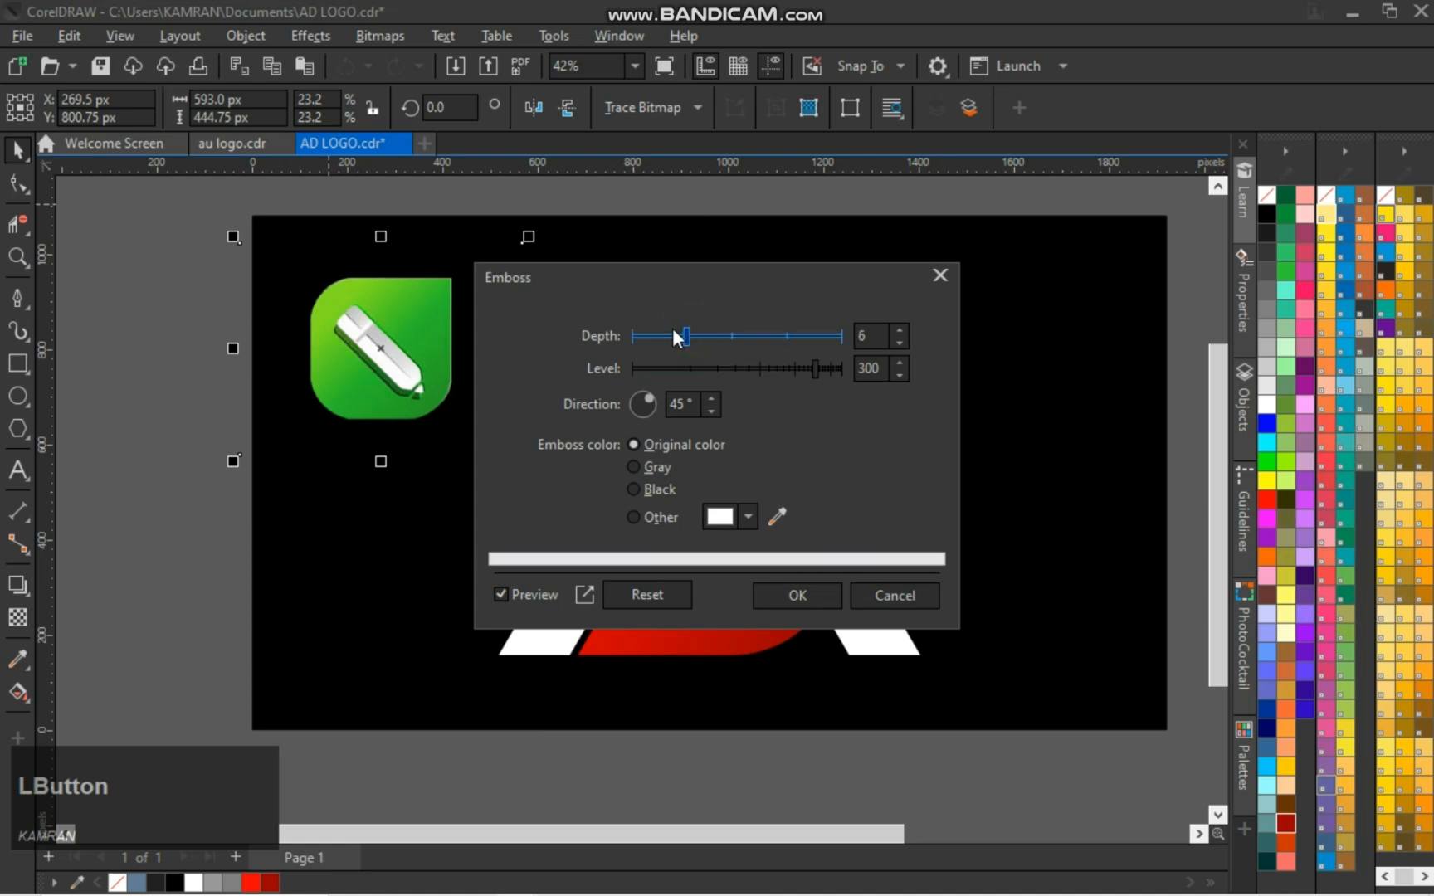
left_click(804, 592)
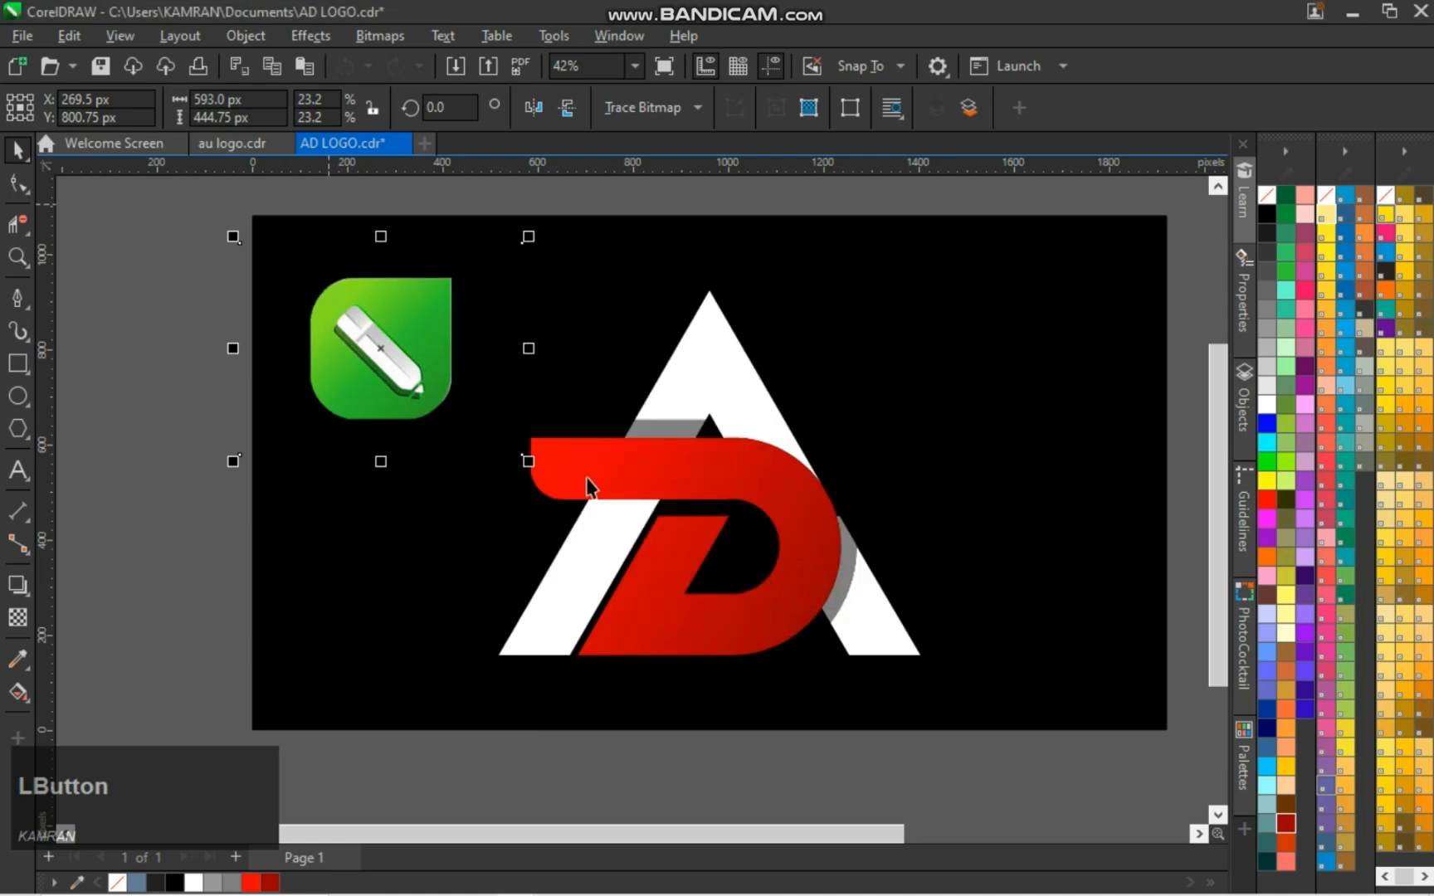
Try a 3D Rotate on the icon with vertical 24 and horizontal 5, and reset the rotation
left_click(310, 37)
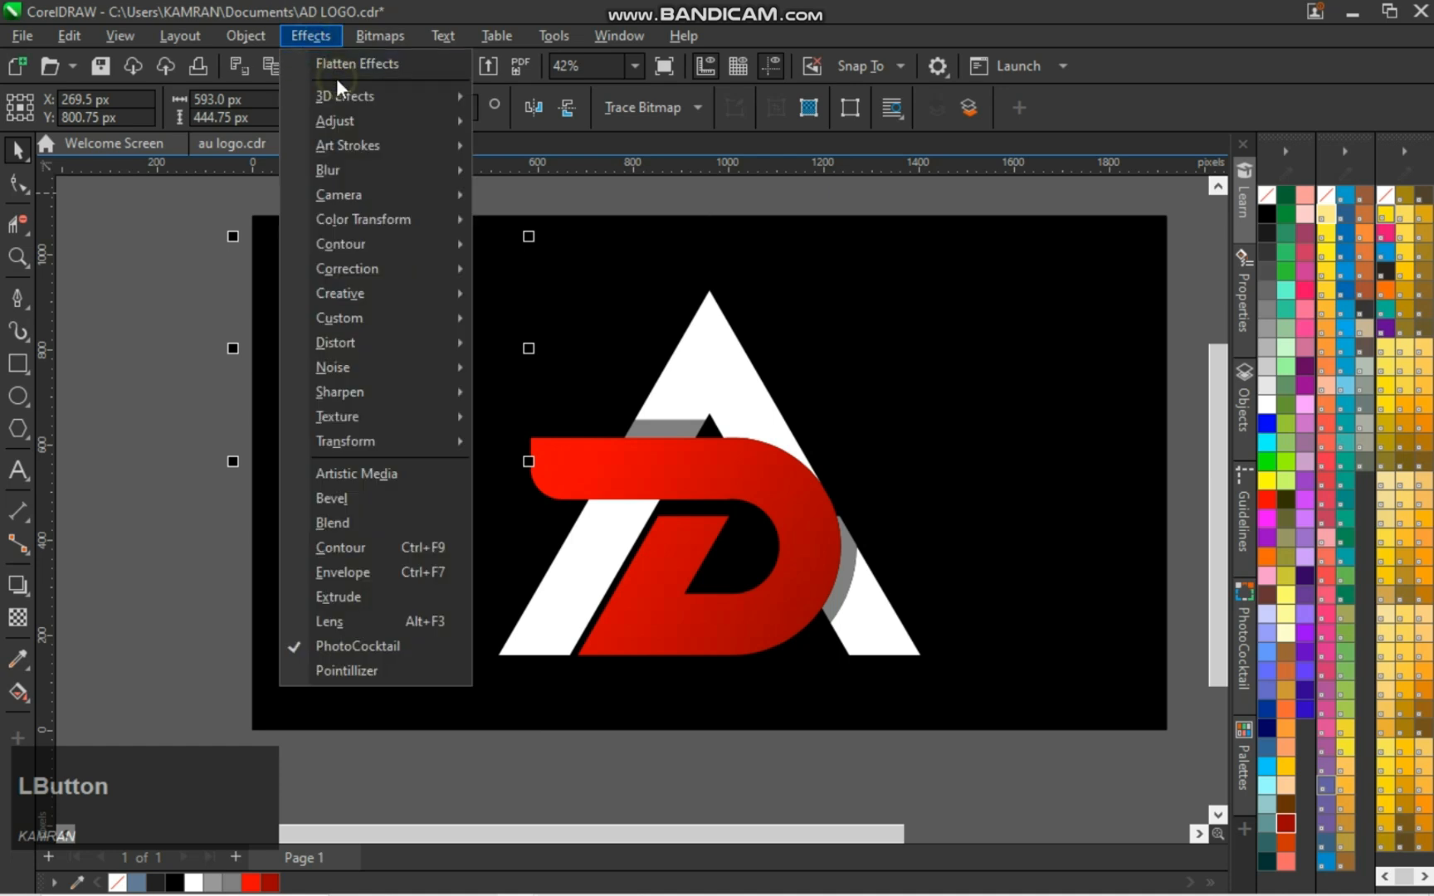
mouse_move(437, 99)
left_click(524, 99)
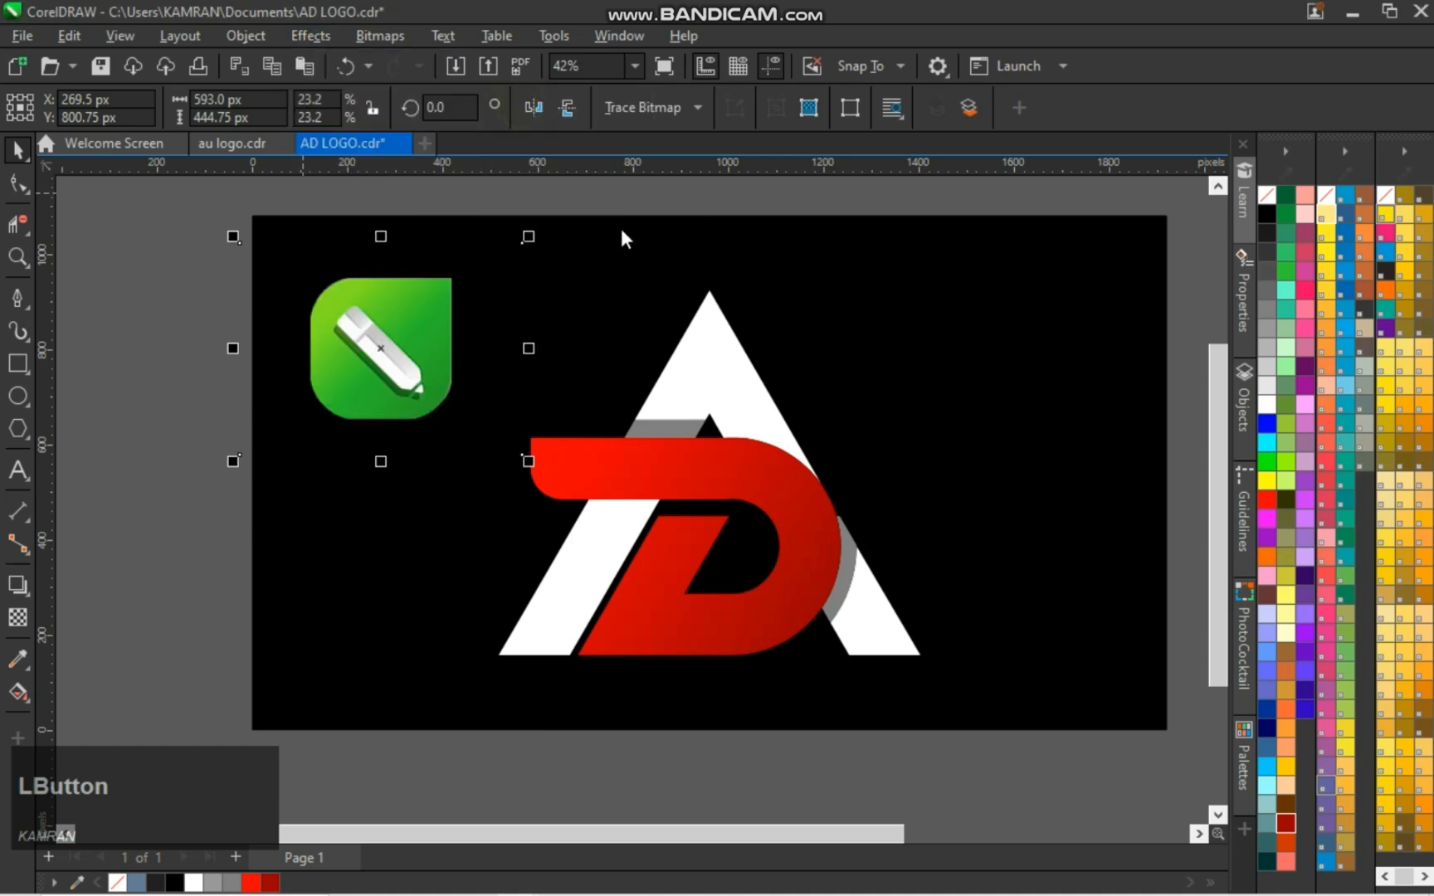
left_click_drag(694, 378, 739, 363)
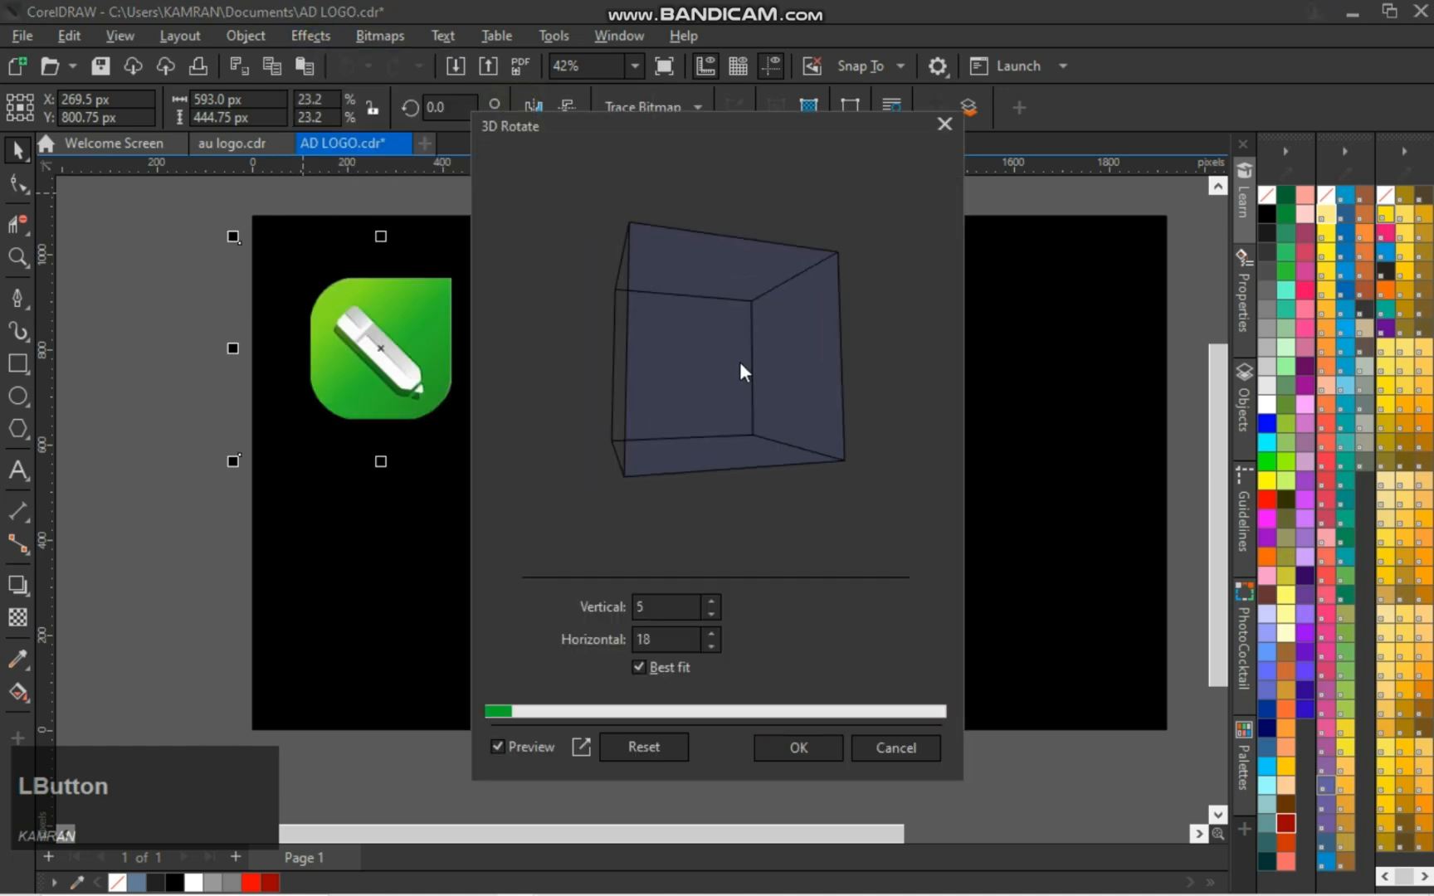
left_click_drag(741, 363, 708, 316)
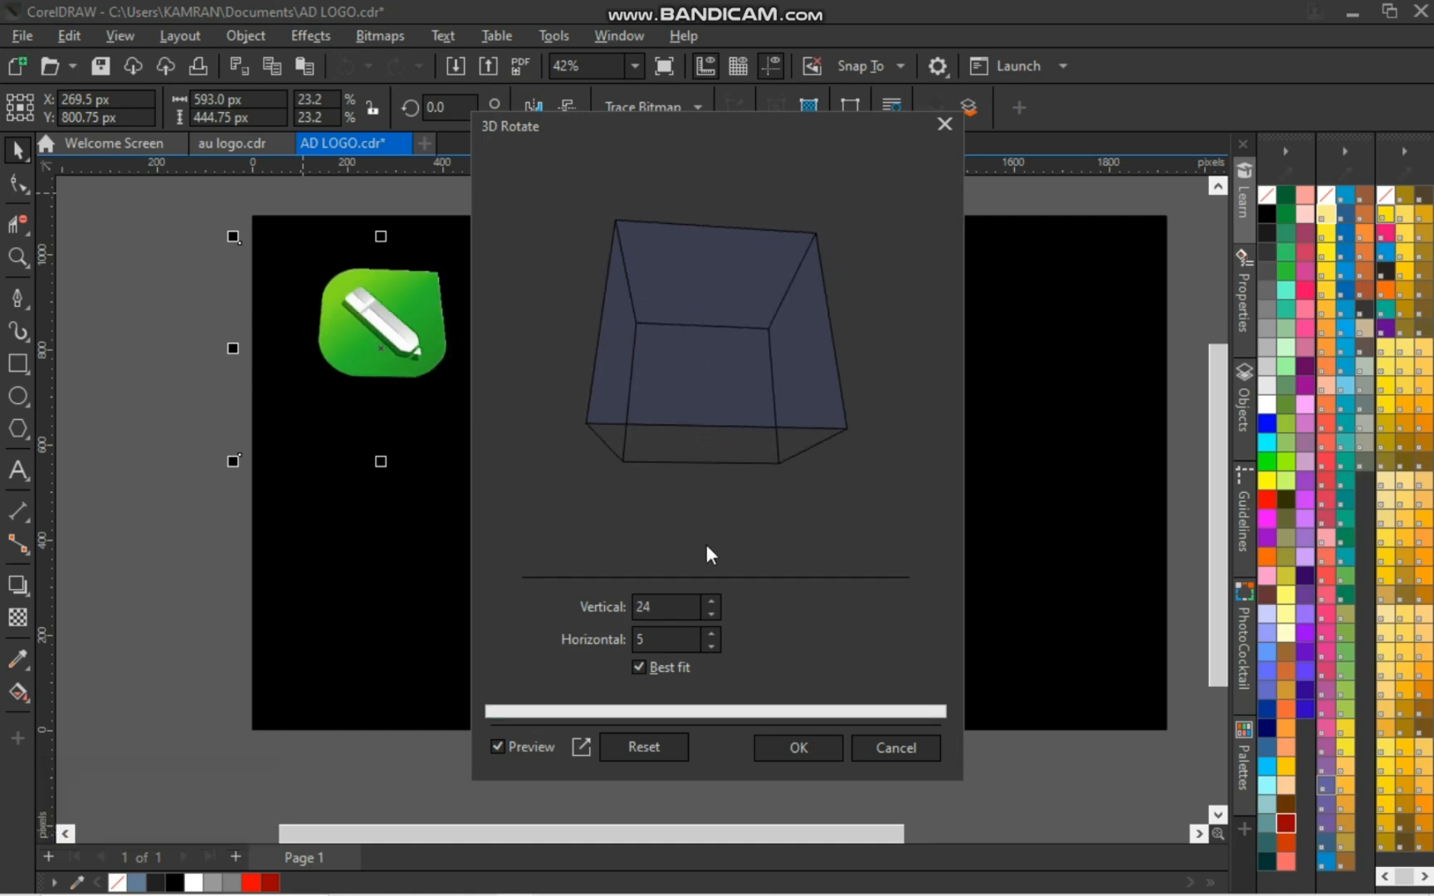
left_click(635, 737)
left_click(830, 754)
Unlock the black background rectangle
right_click(417, 367)
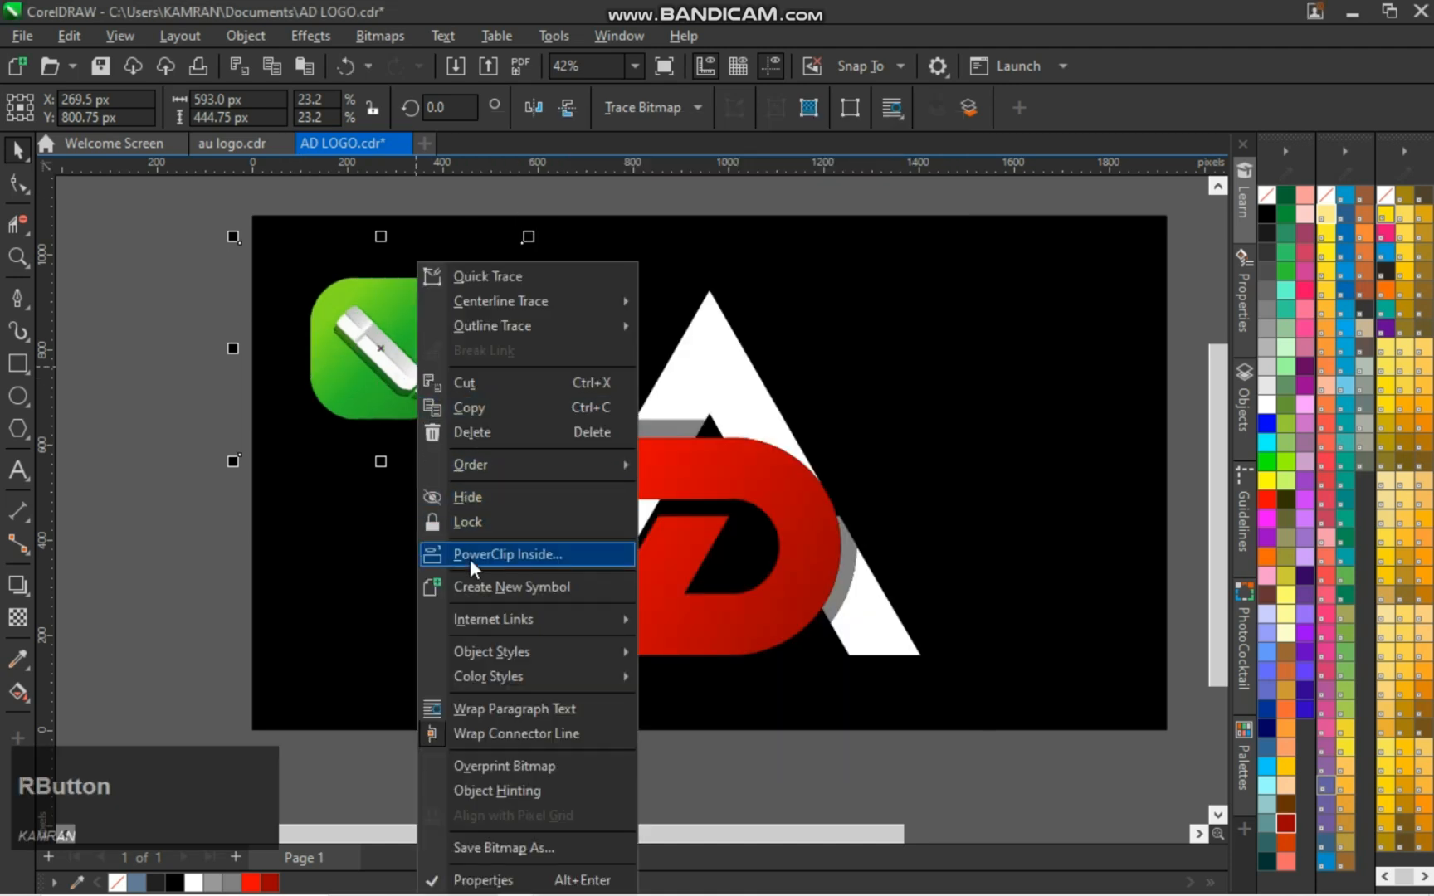
right_click(905, 324)
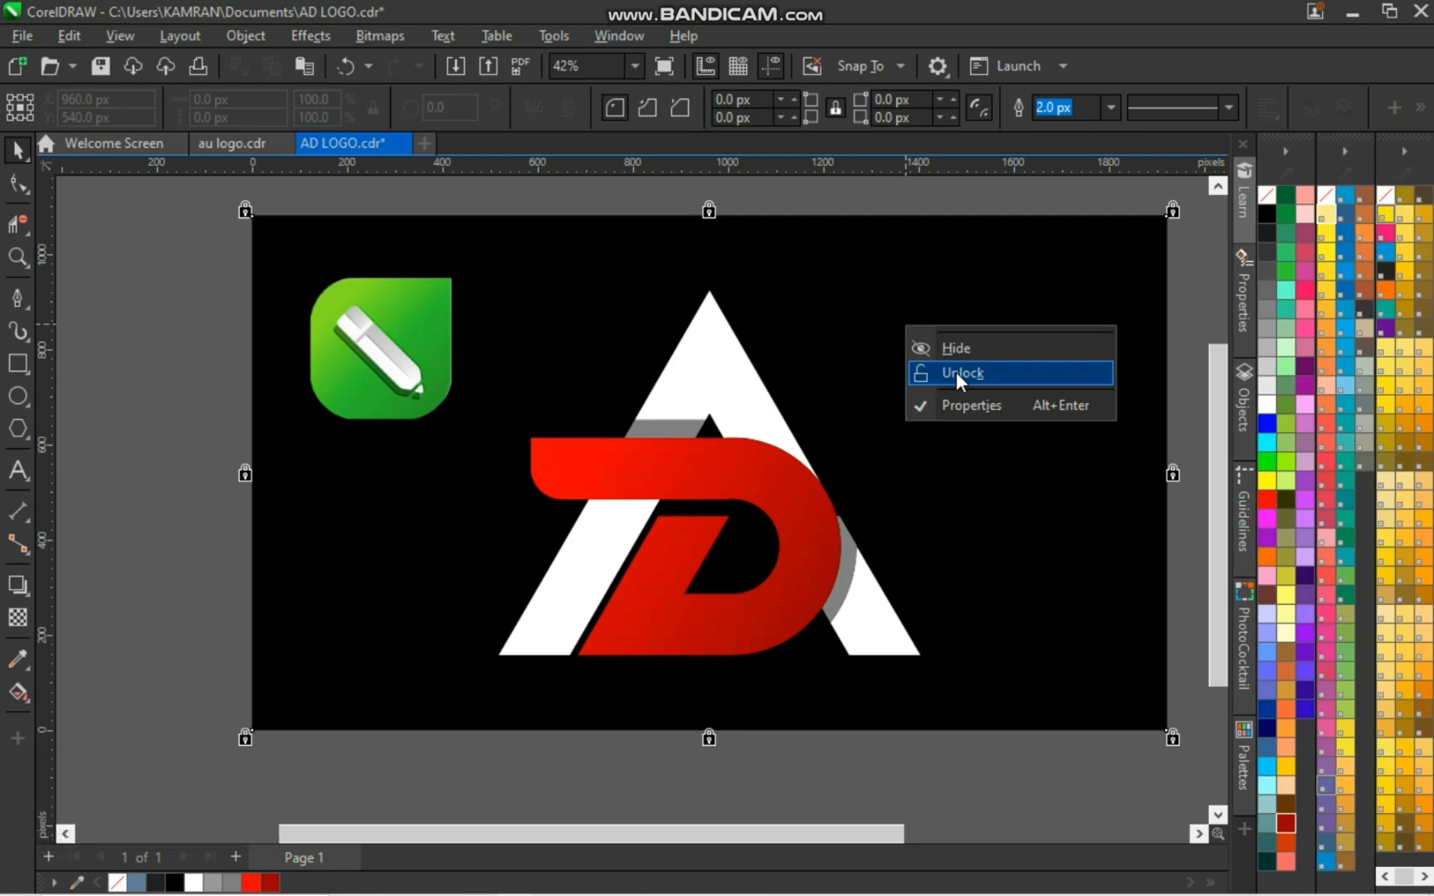
left_click(956, 372)
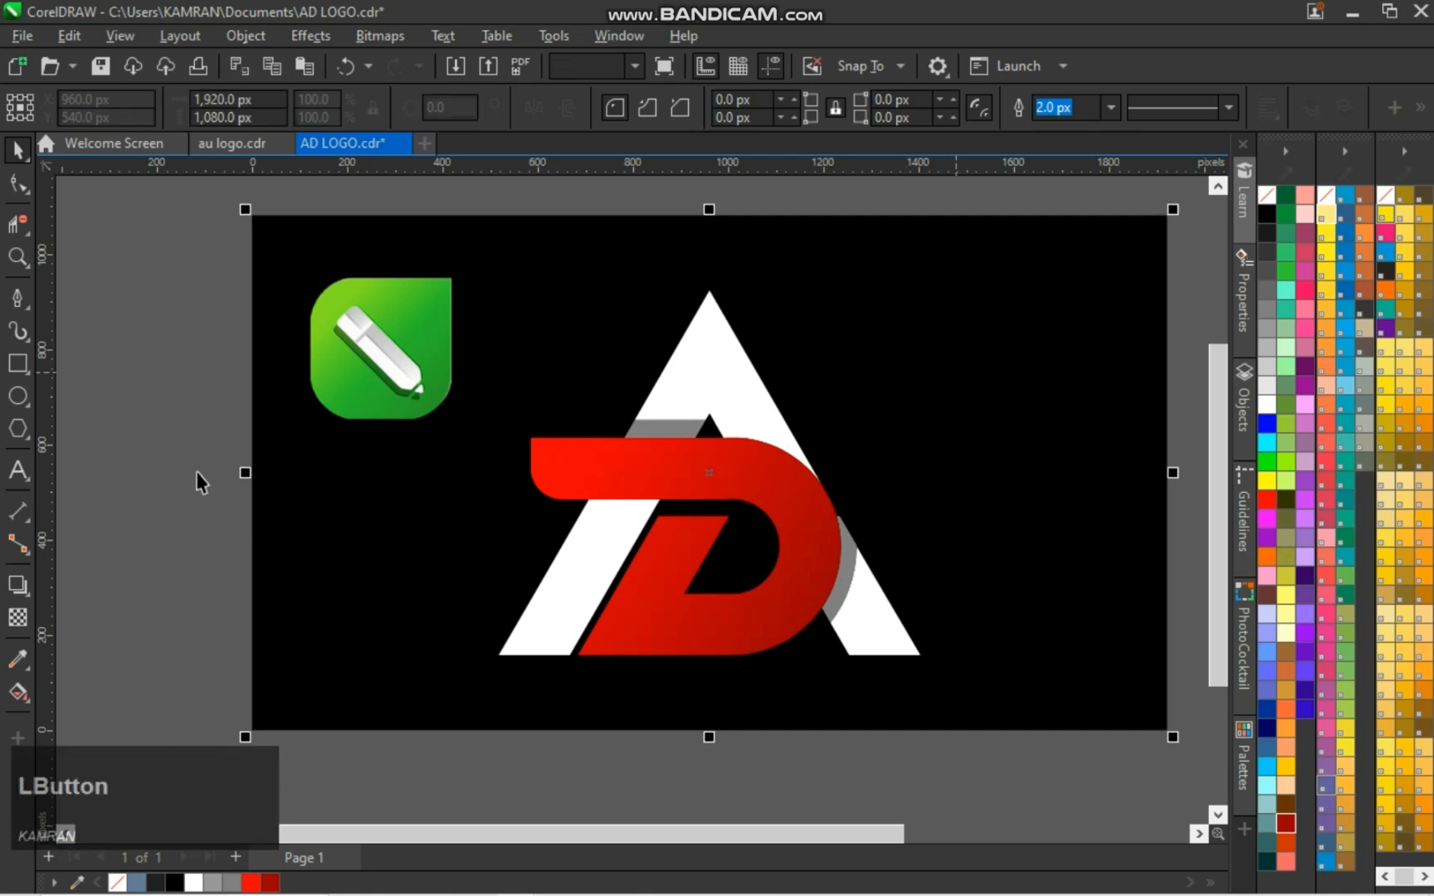
PowerClip the icon image inside the unlocked black background rectangle
left_click(398, 261)
right_click(398, 261)
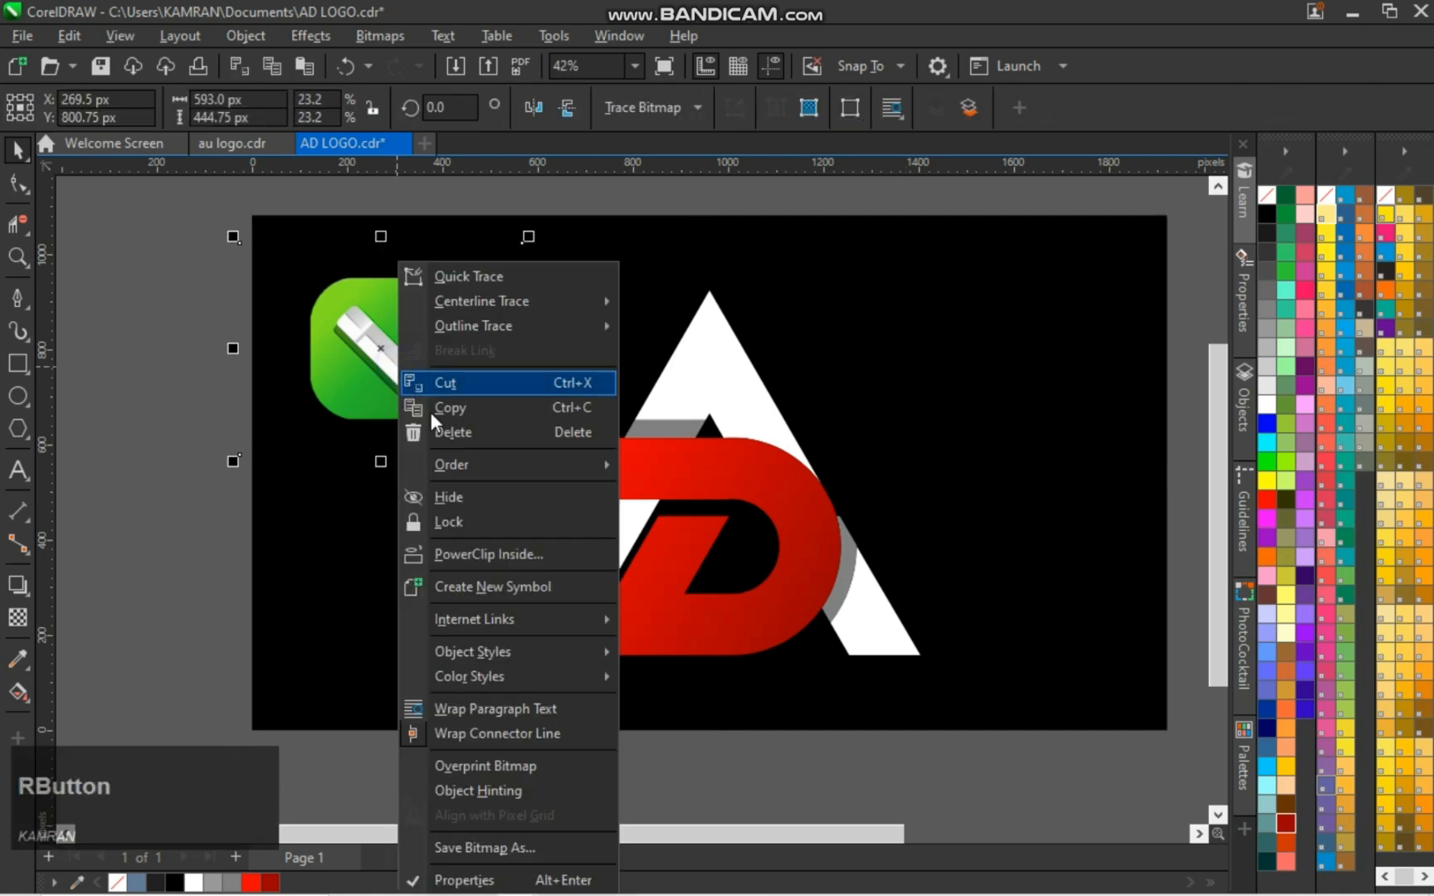
left_click(448, 549)
left_click(442, 544)
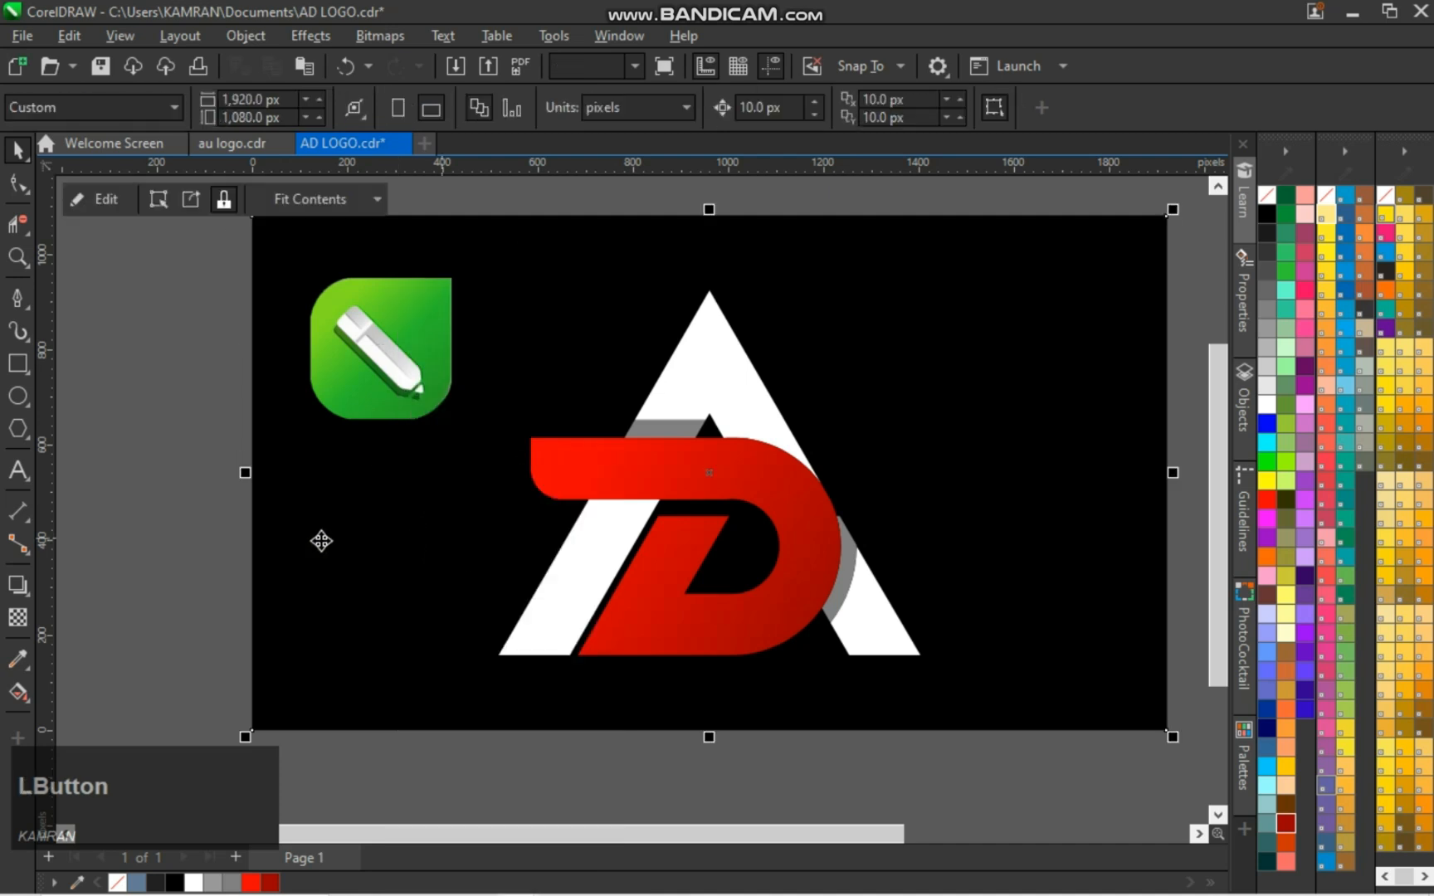
Remove the outline from the black background rectangle and save the document
left_click(410, 489)
right_click(1267, 202)
left_click(1180, 342)
scroll(1180, 342, "down", 1)
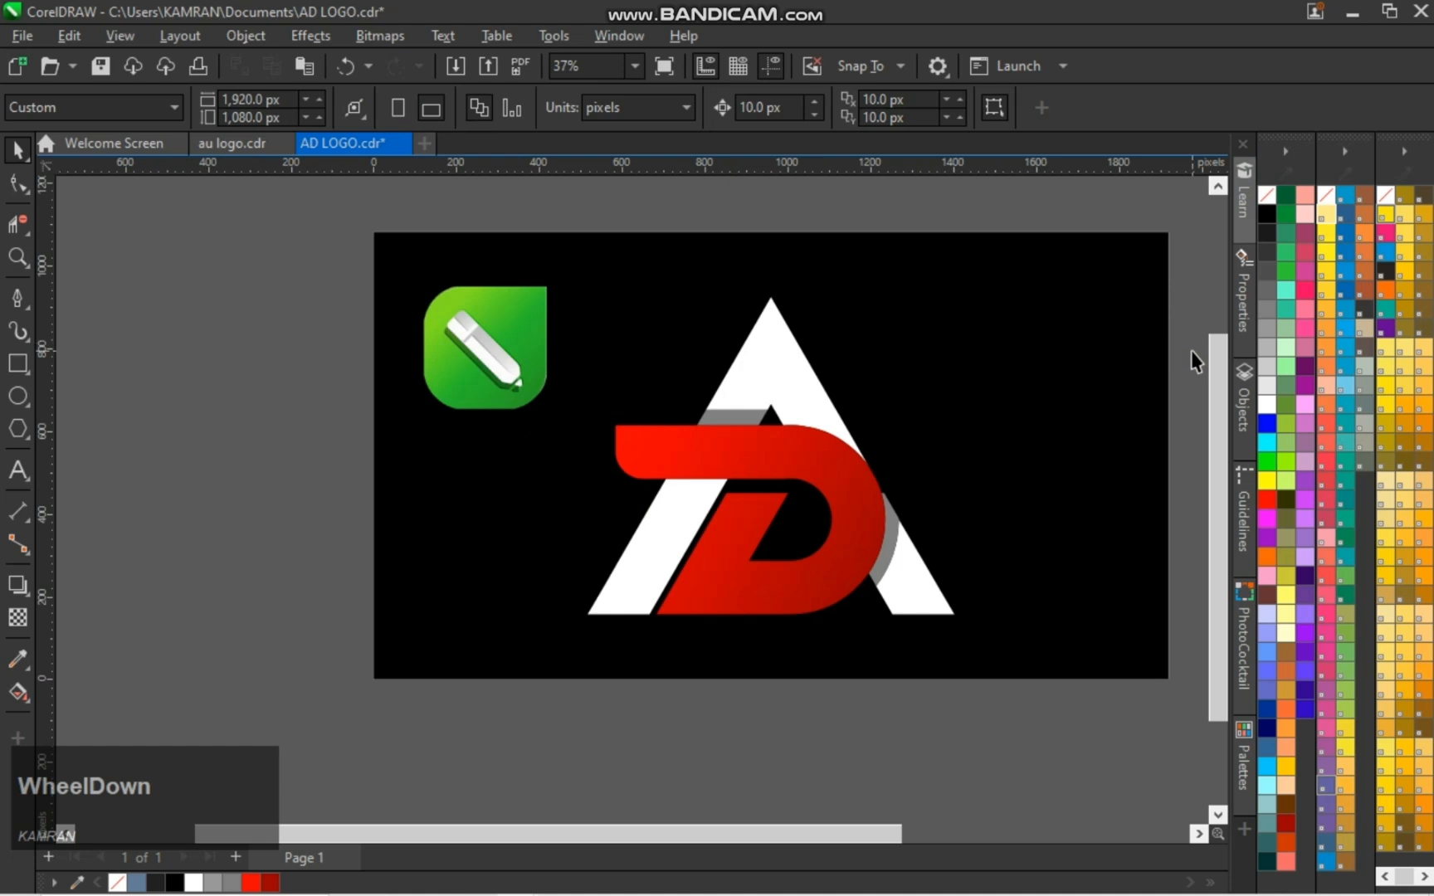
key("ctrl")
key("ctrl+s")
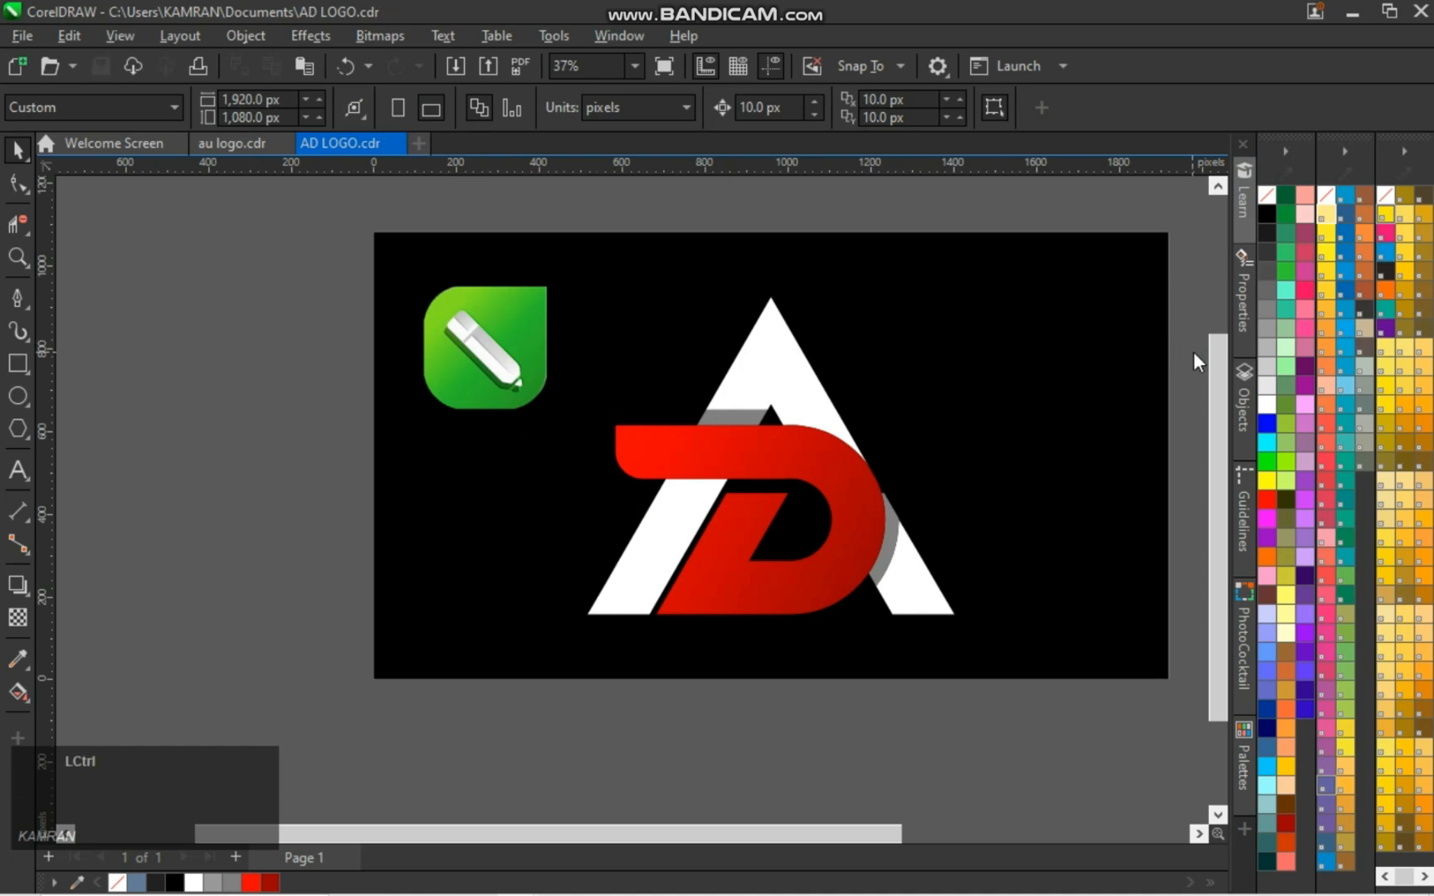
Export the design as the JPG file AD LOGO in the thumbnail folder, using RGB color and Highest quality at 100%
key("ctrl+e")
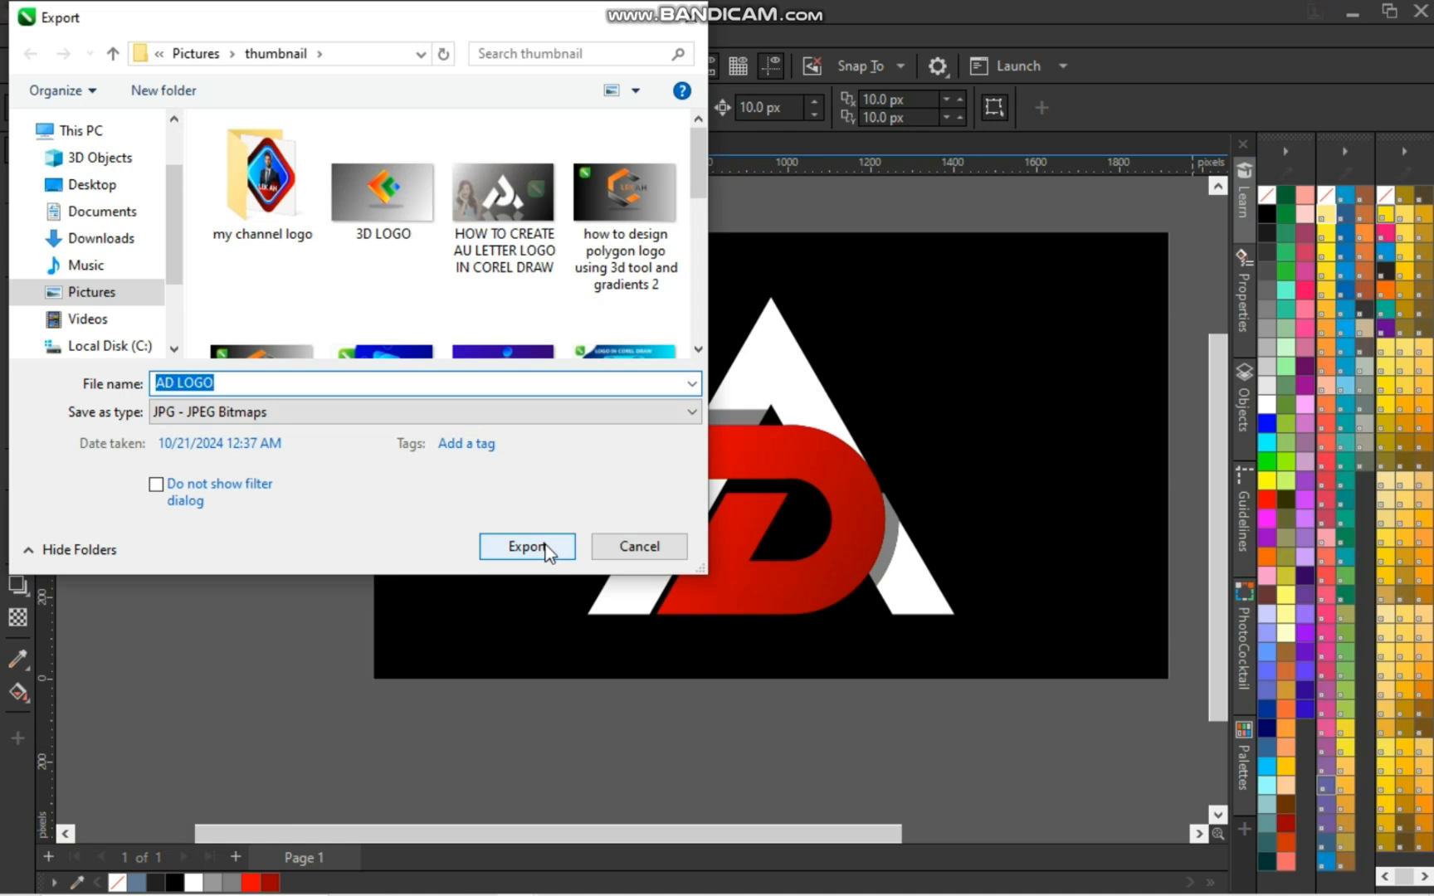
left_click(546, 547)
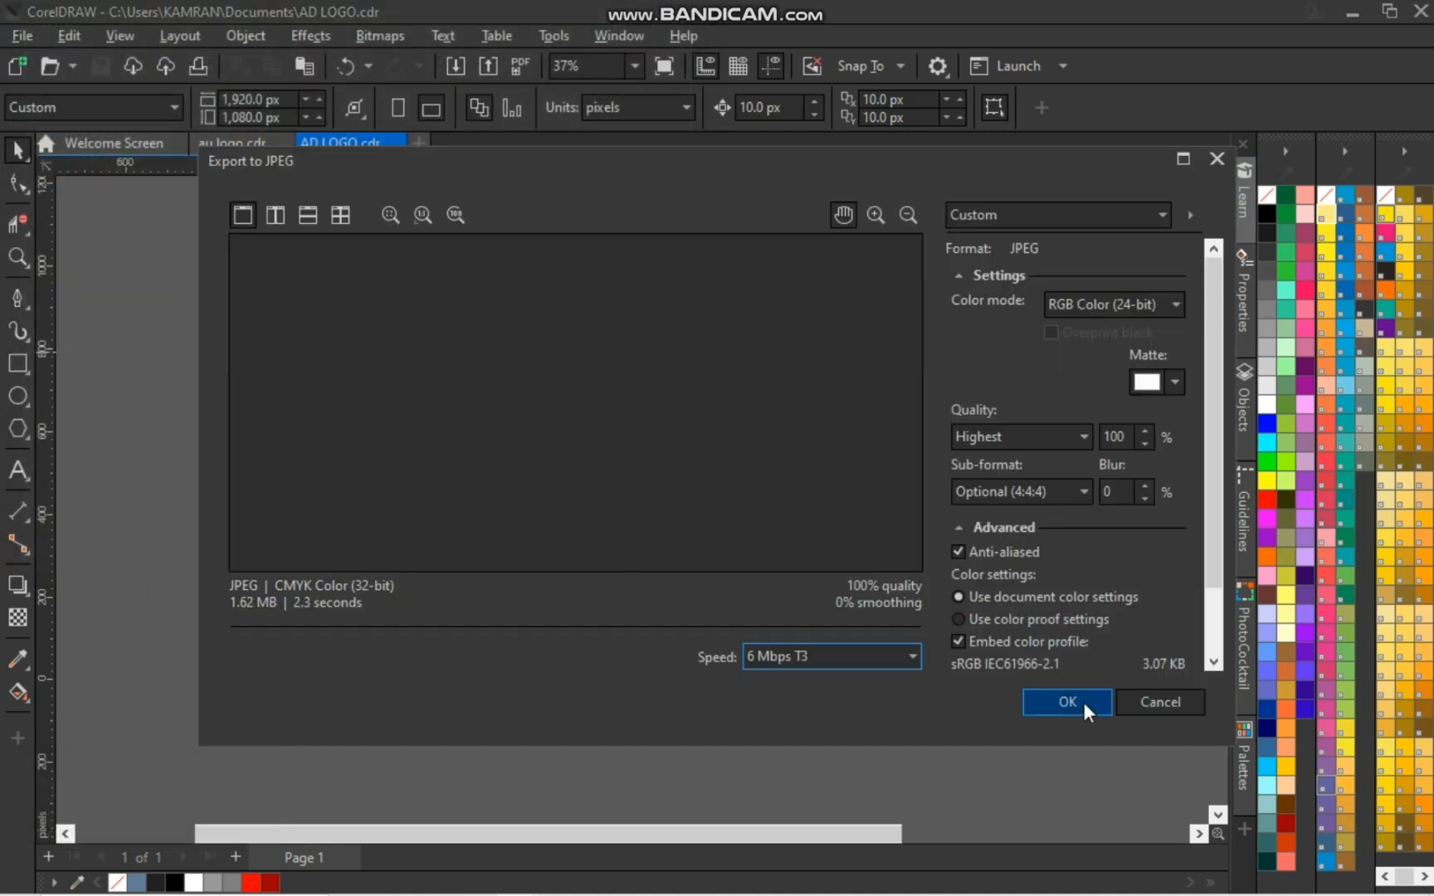
left_click(1068, 702)
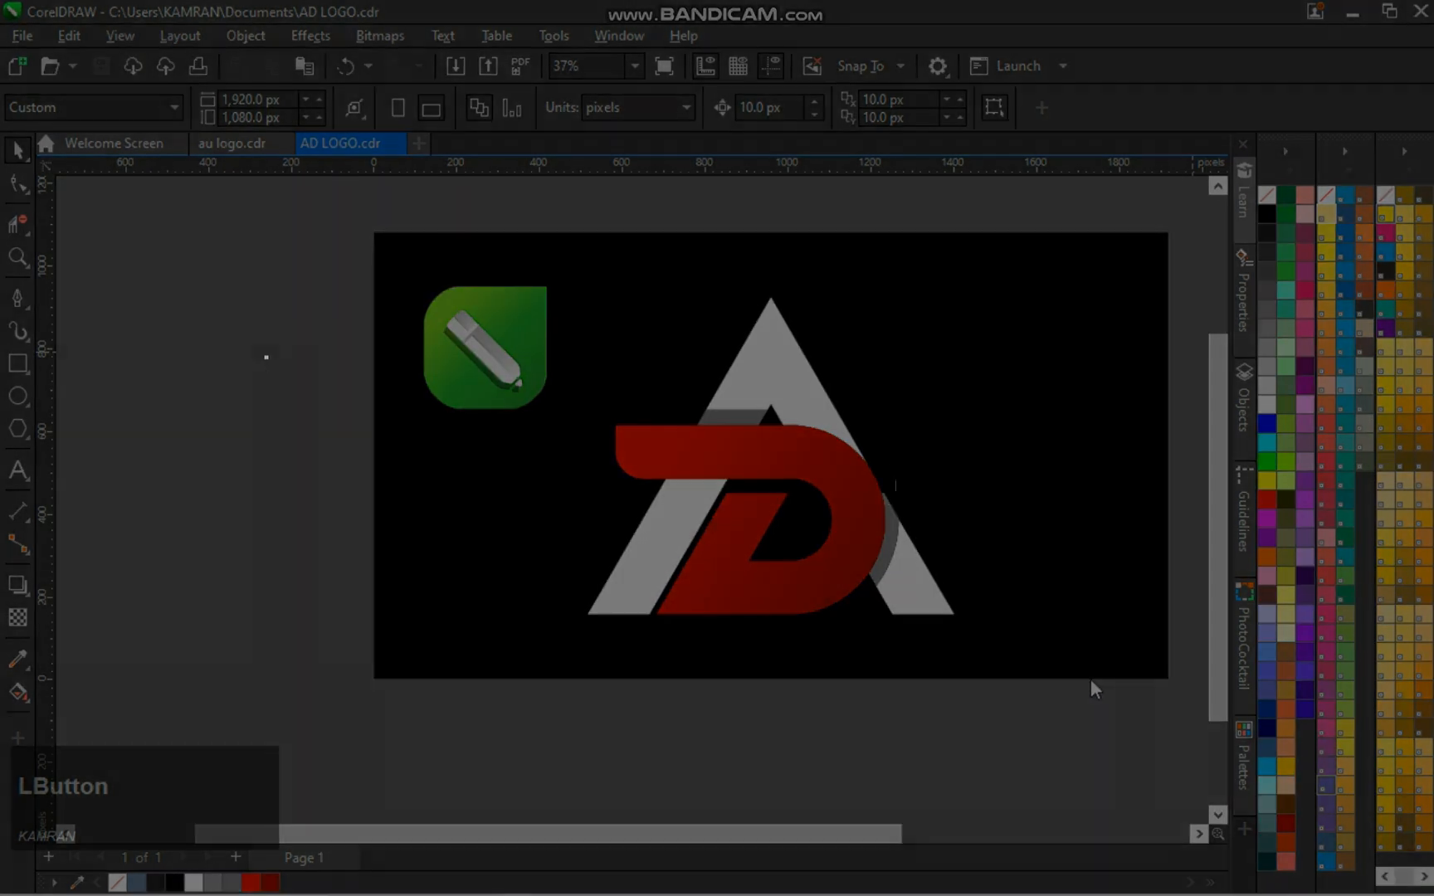